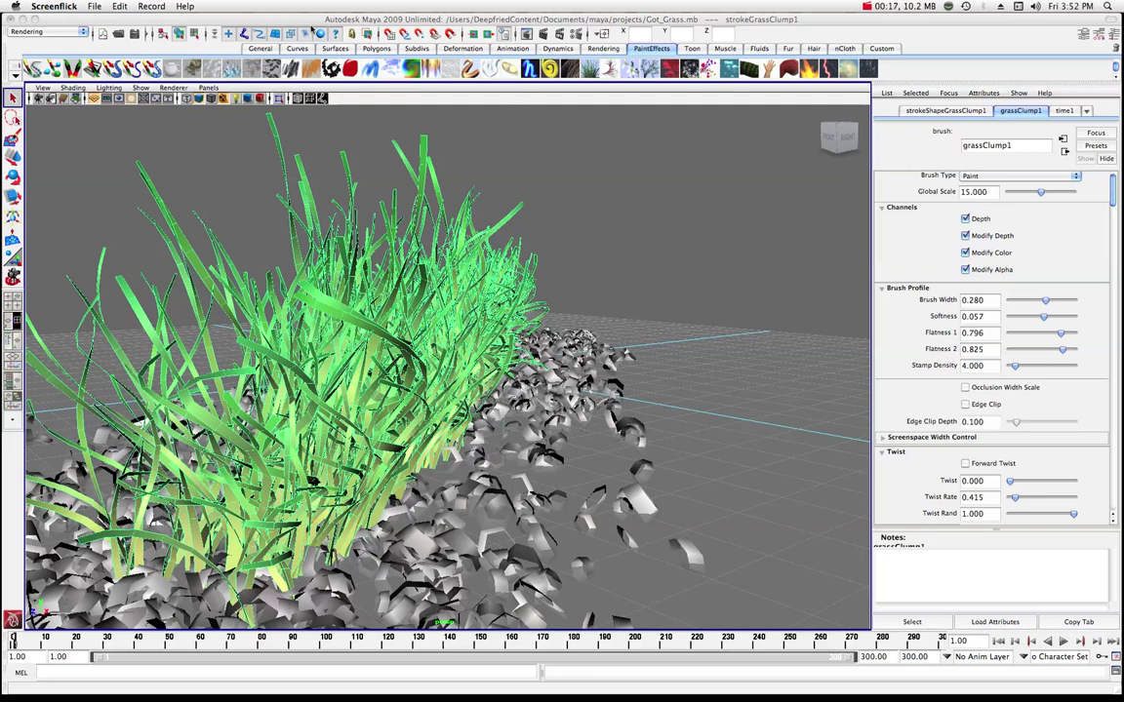
Step: Play back the grass animation from the first frame, and view the rendered grass frame in the Render View window
left_click(278, 20)
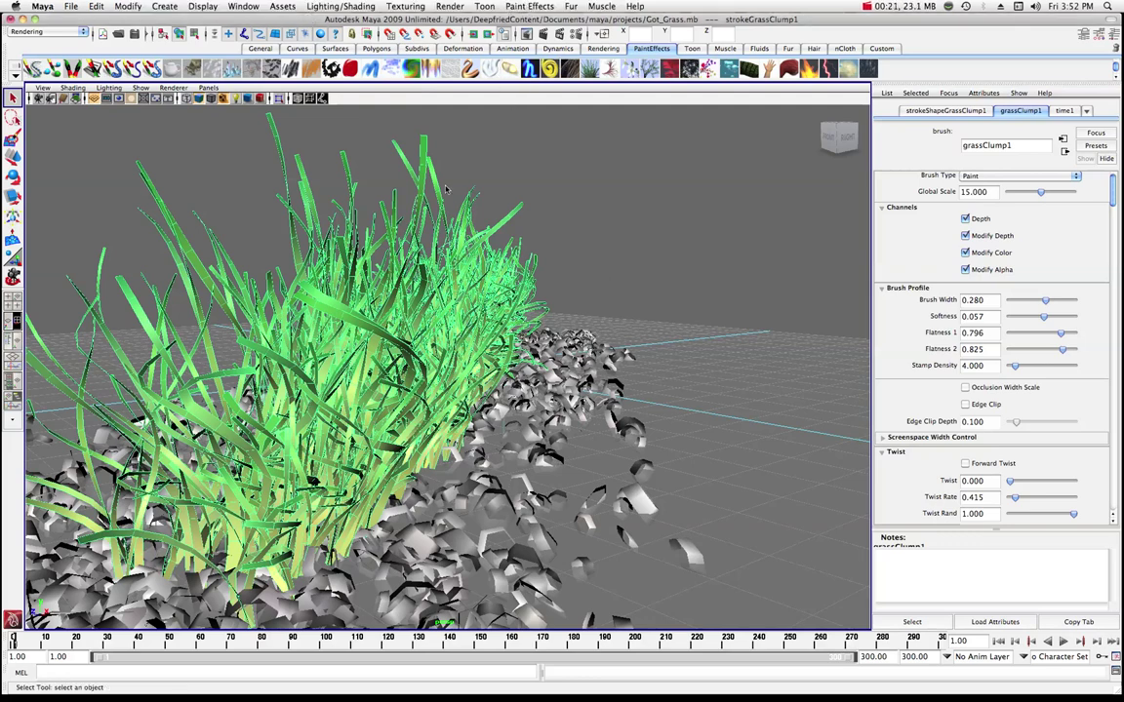
left_click(1062, 641)
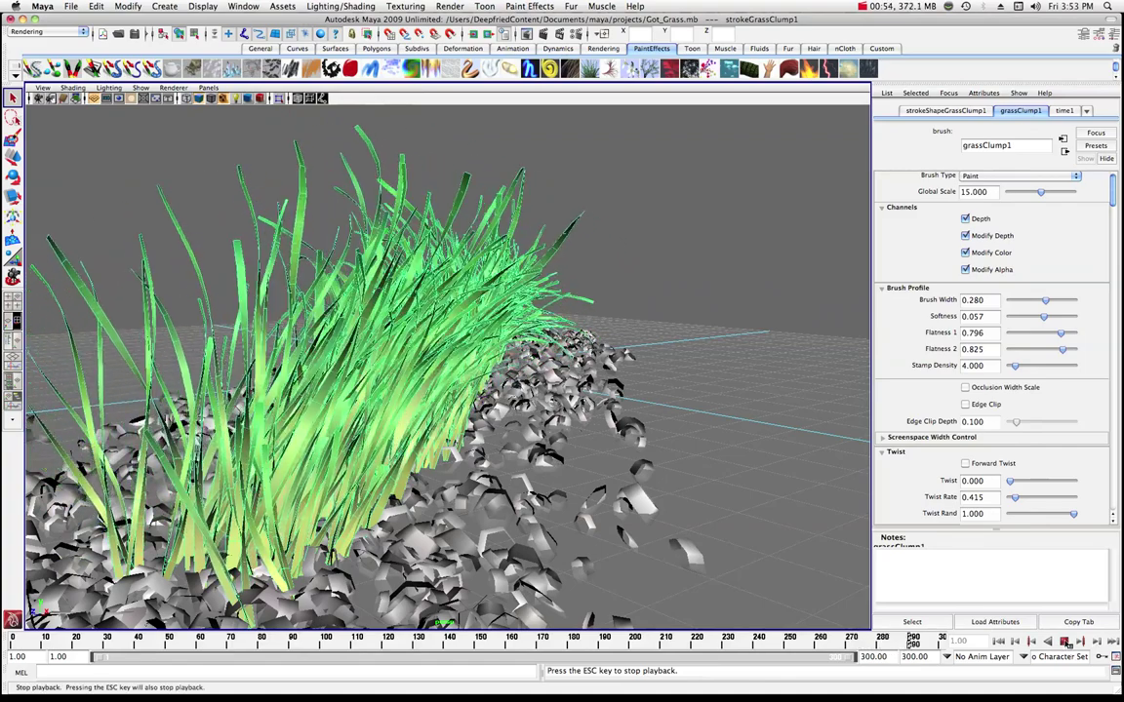
left_click(1065, 642)
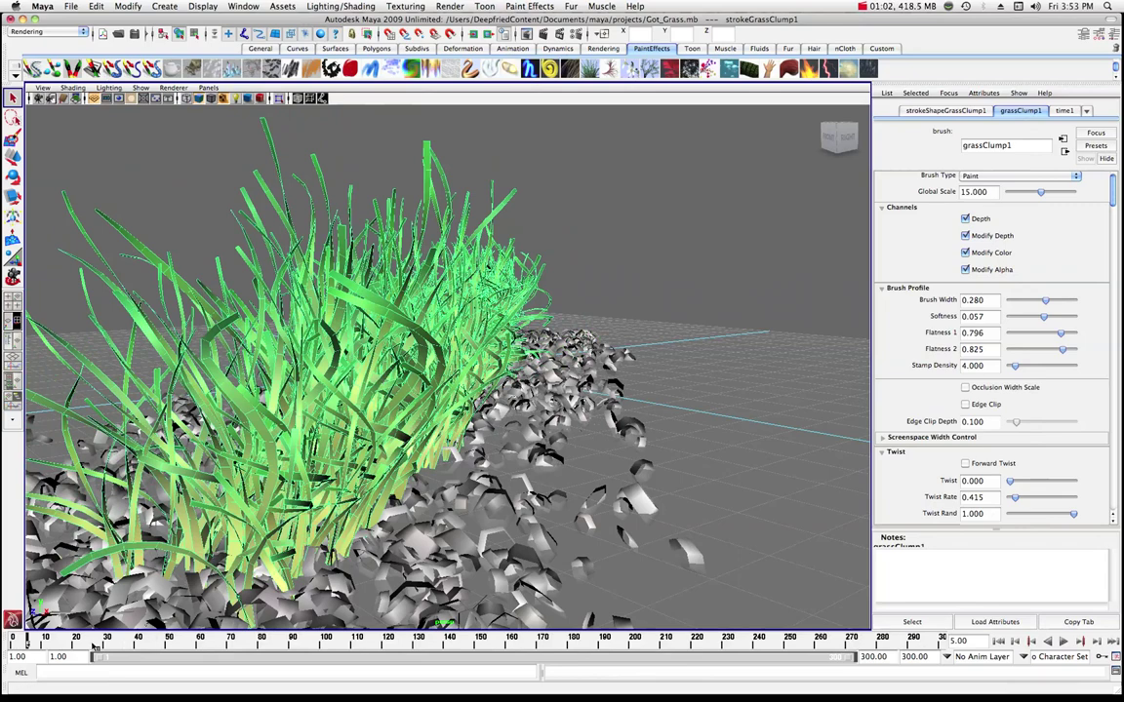
key("alt+v")
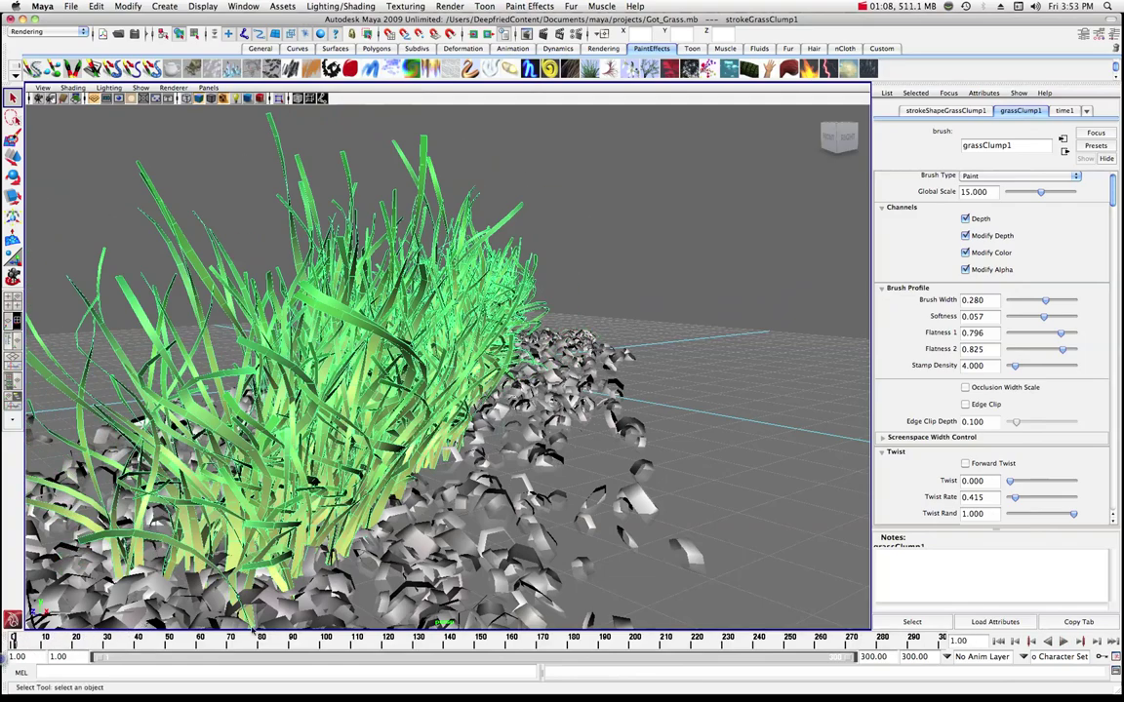
left_click(1064, 641)
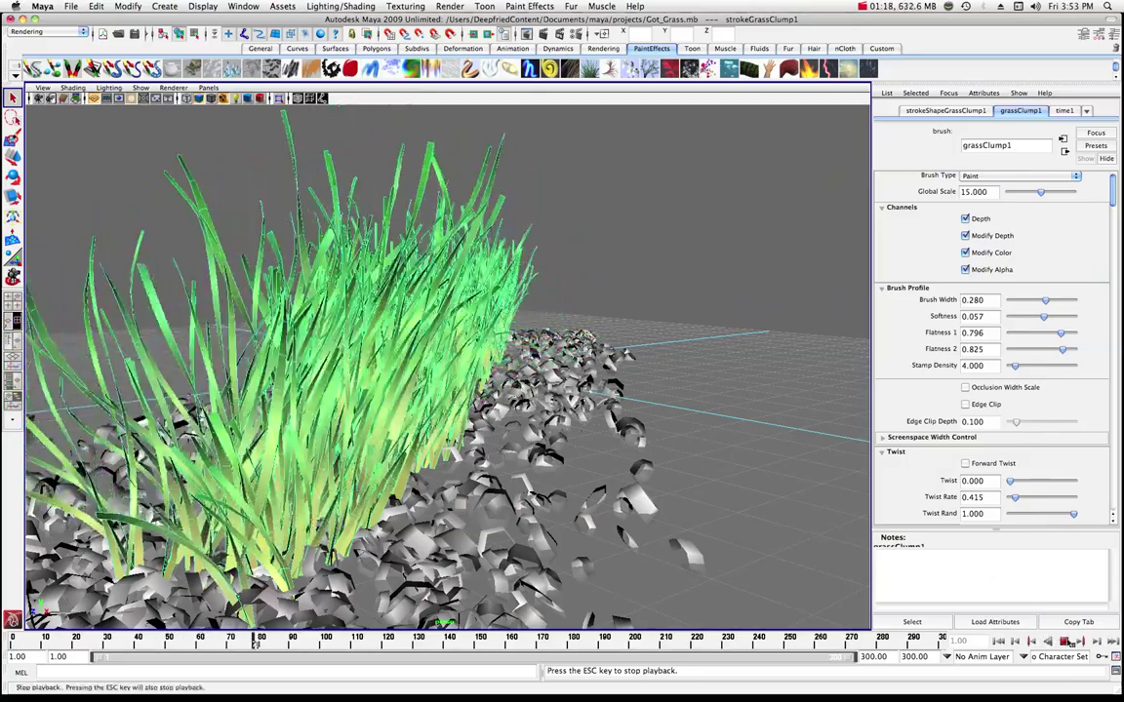
left_click(1065, 641)
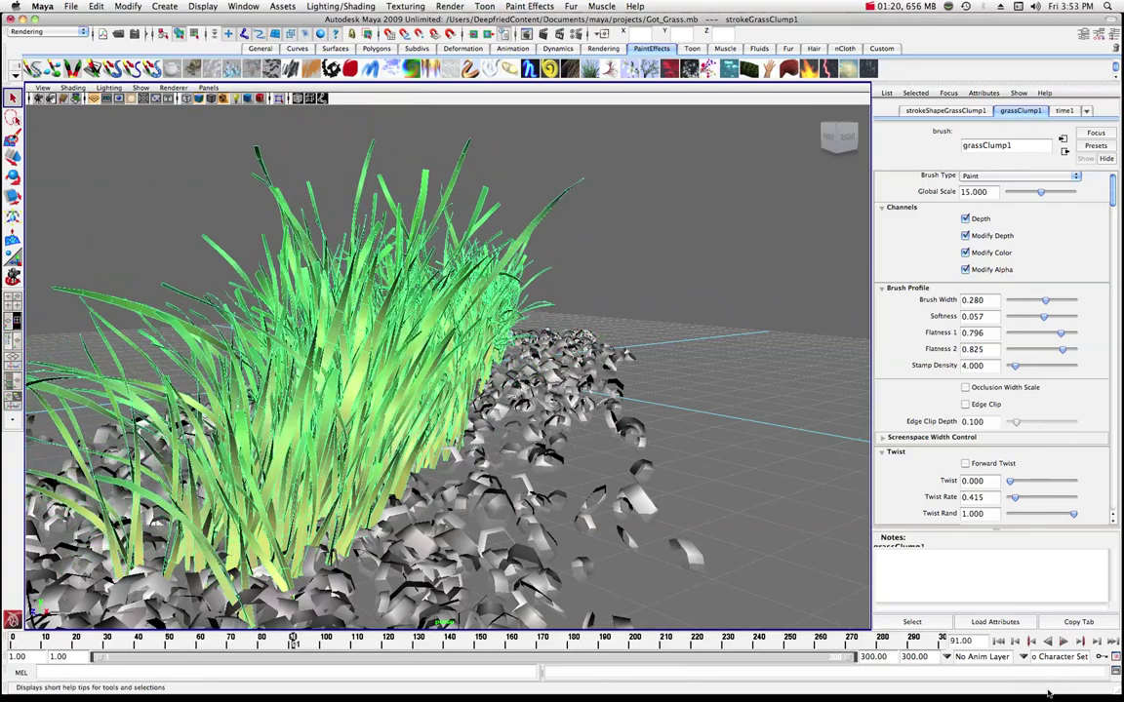
left_click(1073, 680)
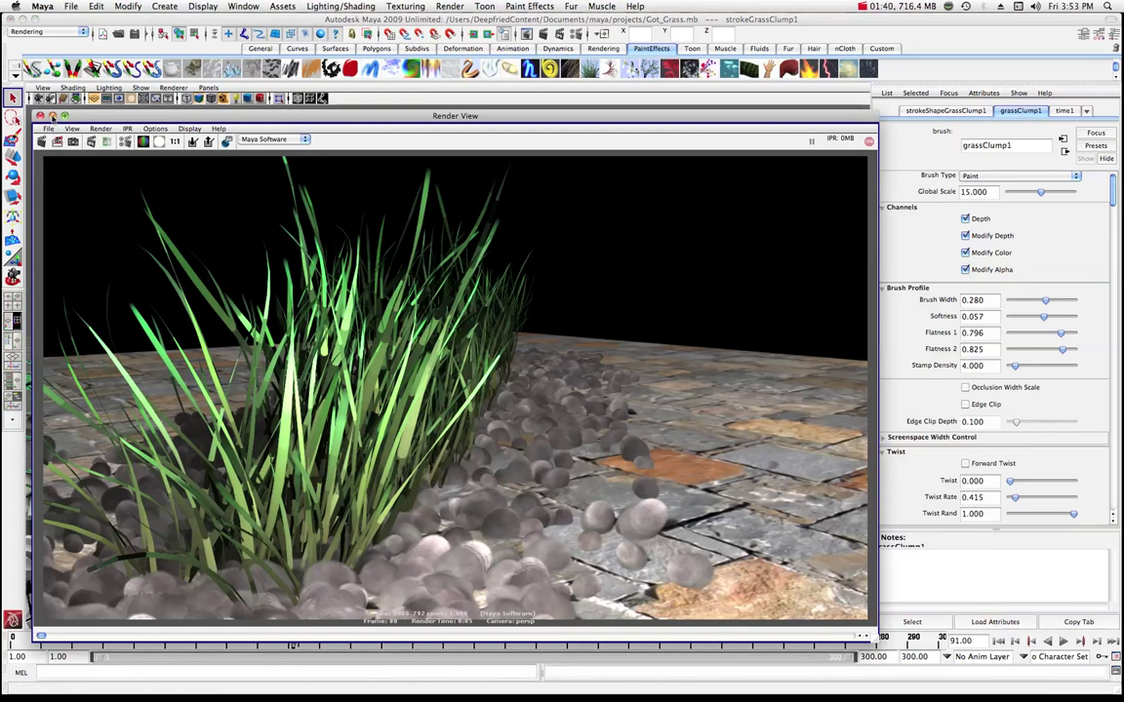
left_click(52, 116)
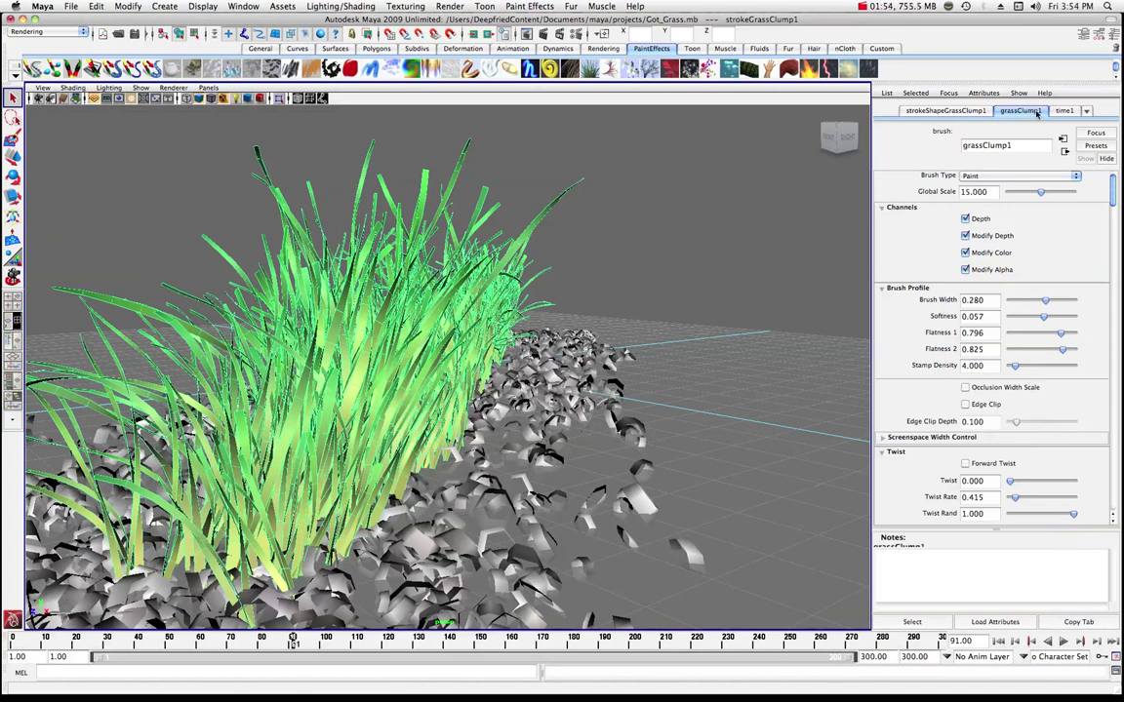
Step: Examine the transform and stroke shape attributes of the grass clump stroke
left_click(938, 111)
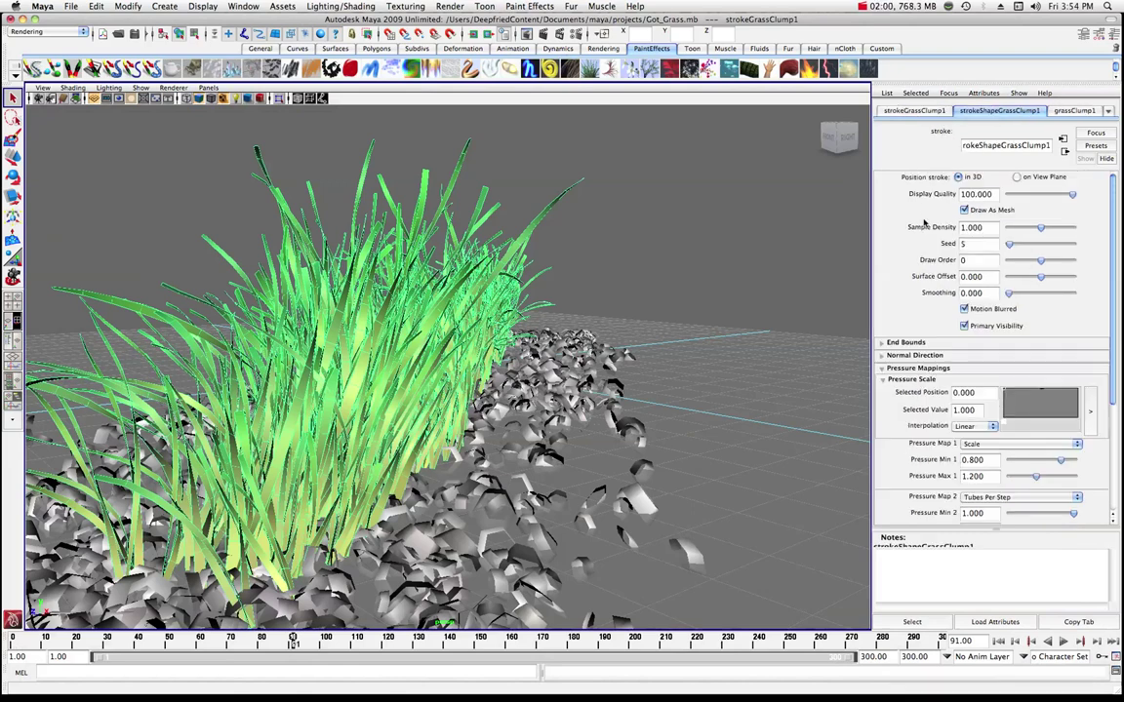
left_click(915, 110)
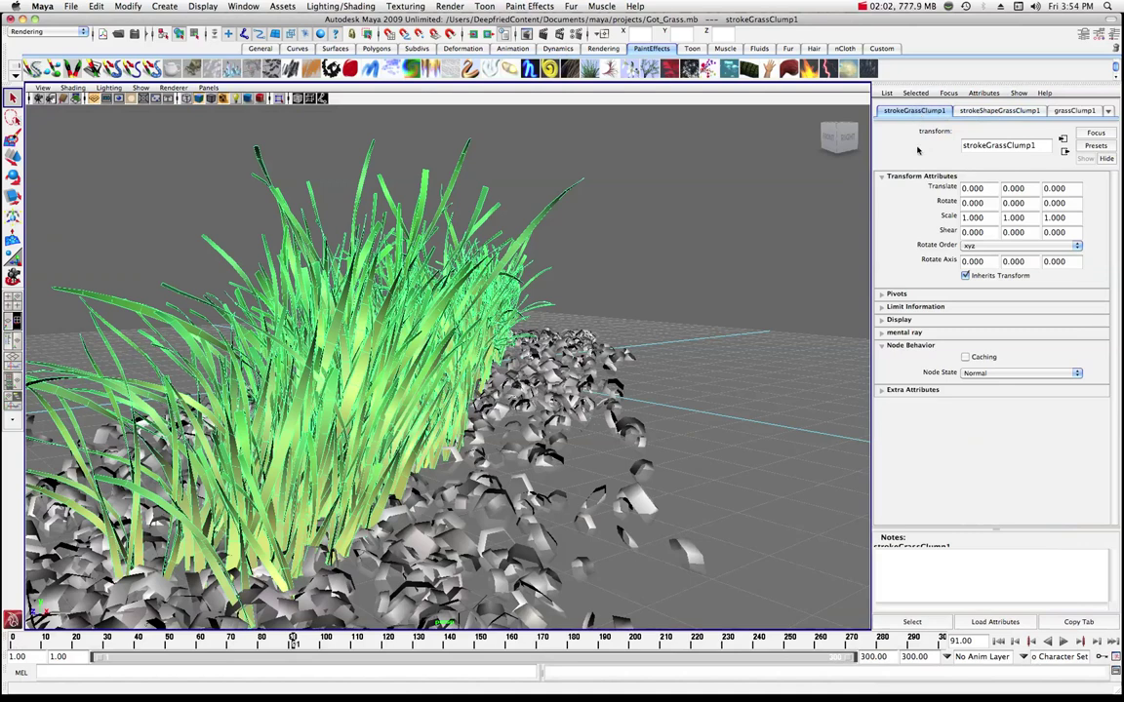
left_click(992, 111)
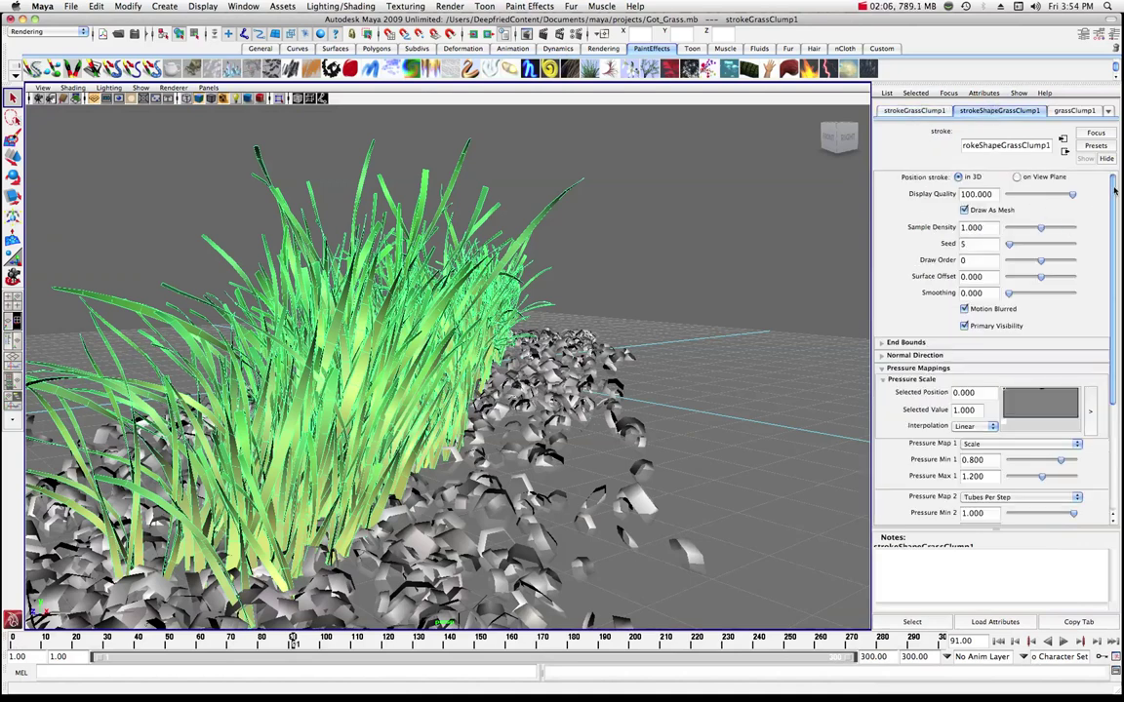
scroll(1115, 191, "down", 2)
scroll(1115, 192, "up", 1)
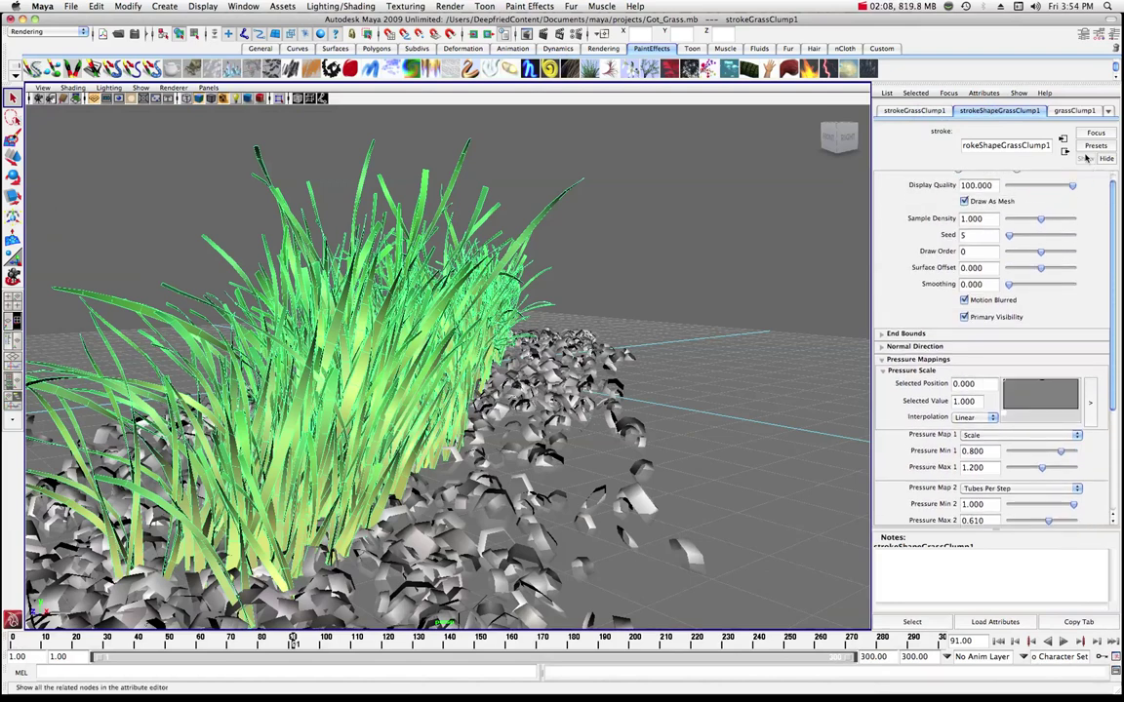
Step: Set the grassClump1 brush's Global Scale to 15.413
left_click(1073, 111)
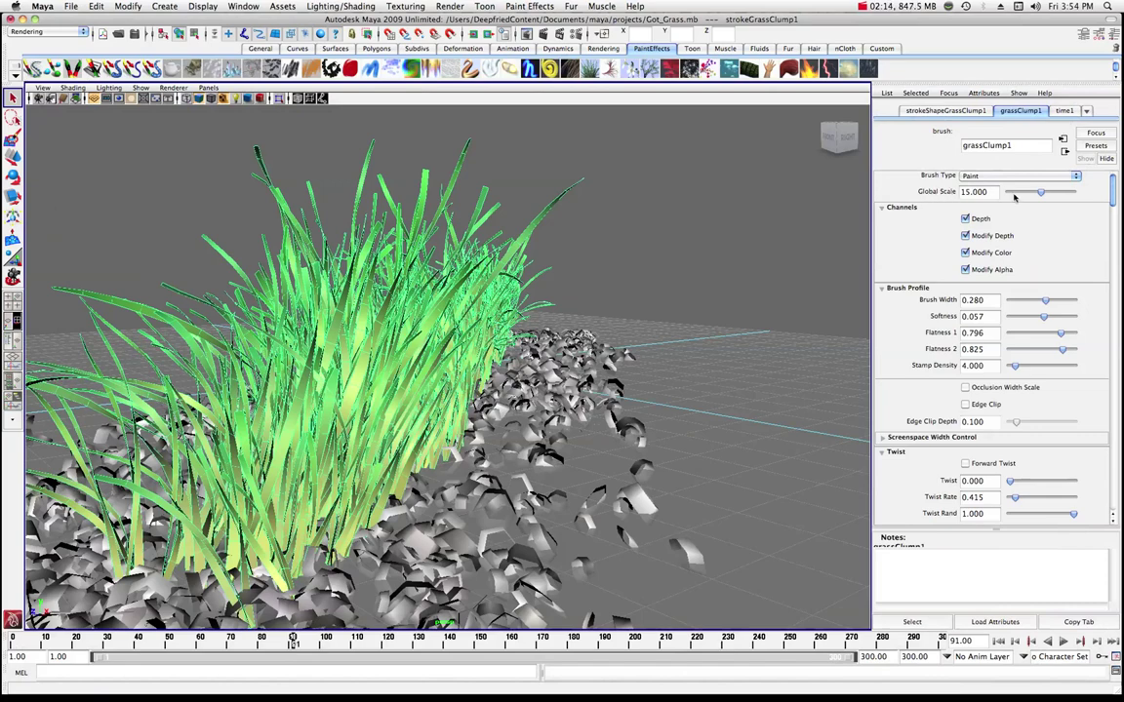
left_click_drag(1039, 195, 1041, 193)
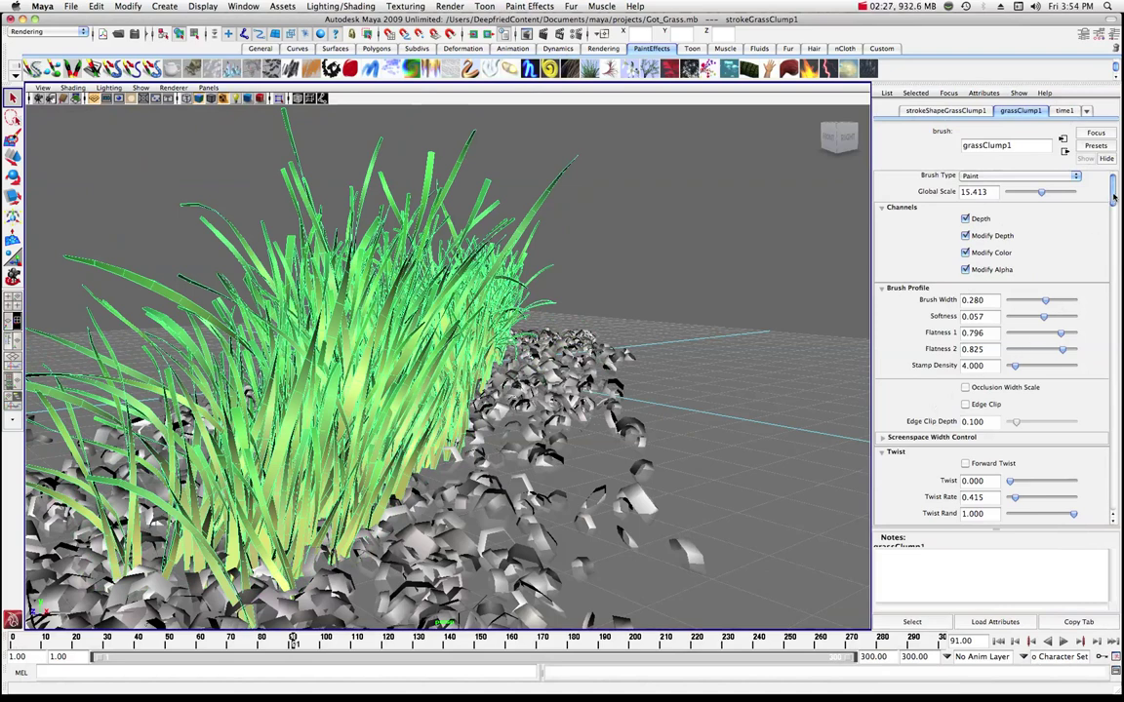
Step: Examine the grassClump1 brush's turbulence settings and choose Grass Wind as the Turbulence Type
left_click_drag(1113, 198, 1113, 212)
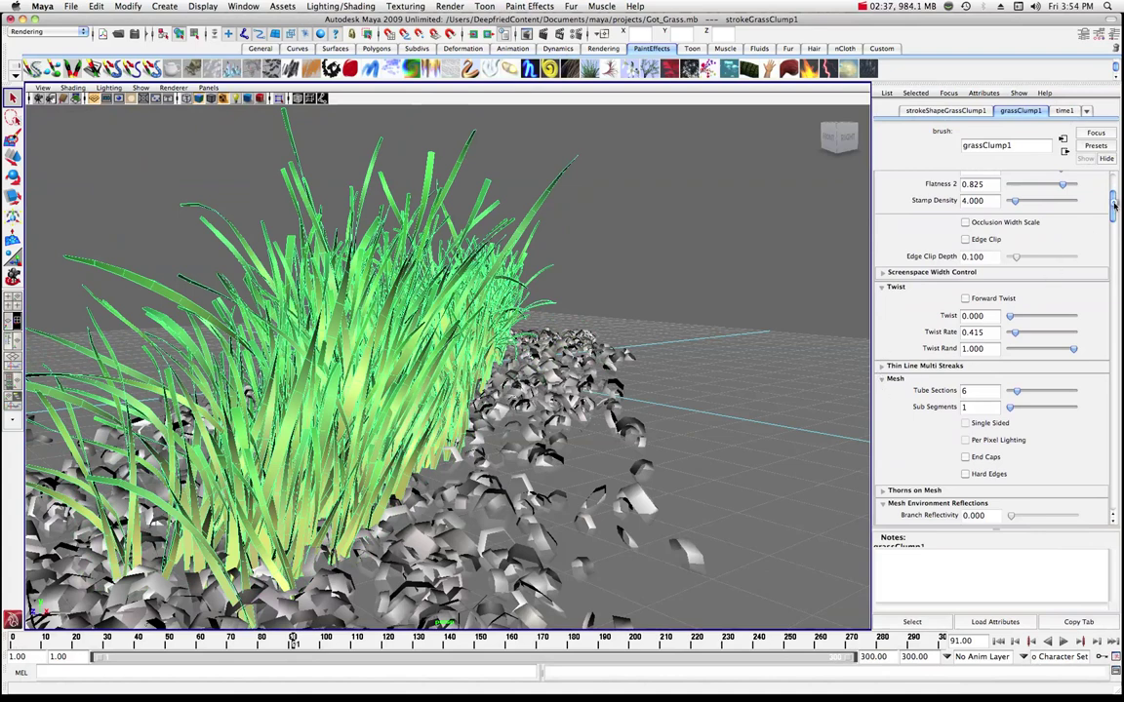
left_click_drag(1112, 208, 1116, 344)
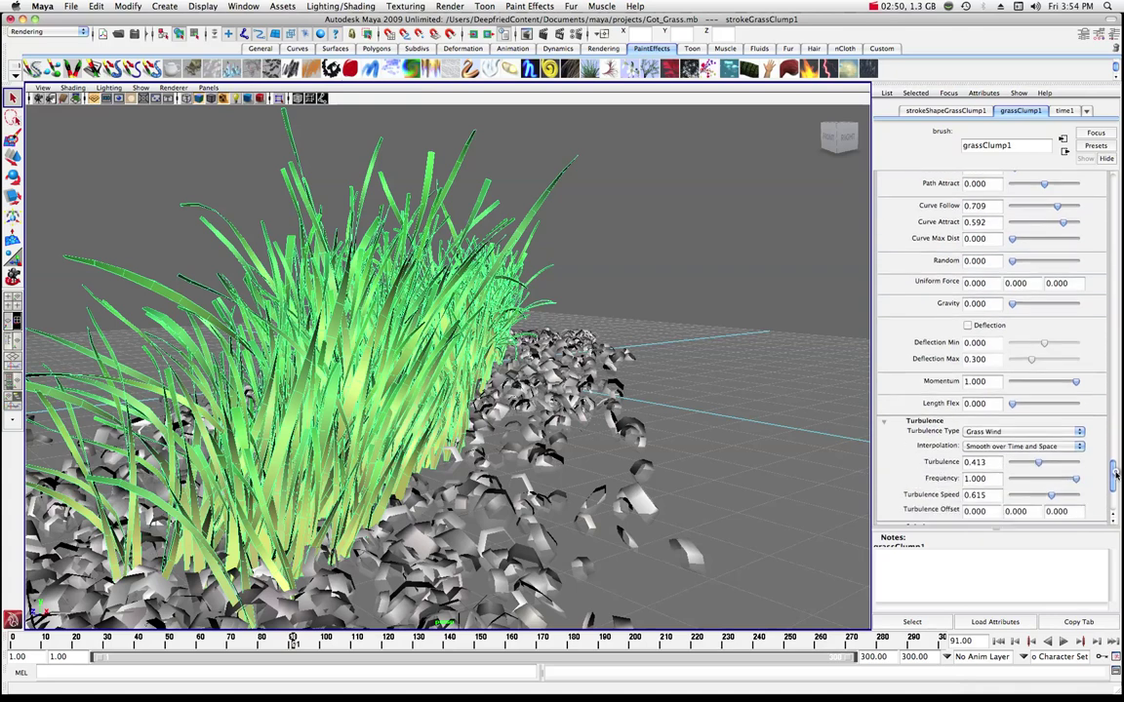
left_click_drag(1114, 478, 1114, 484)
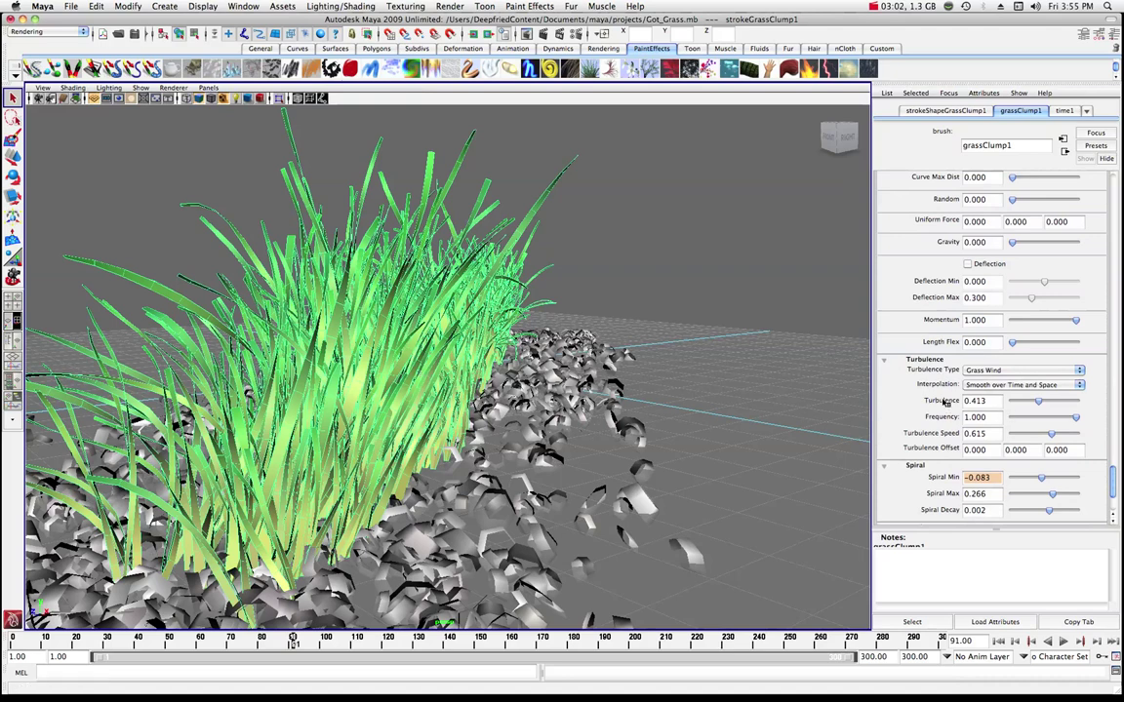
left_click(1077, 371)
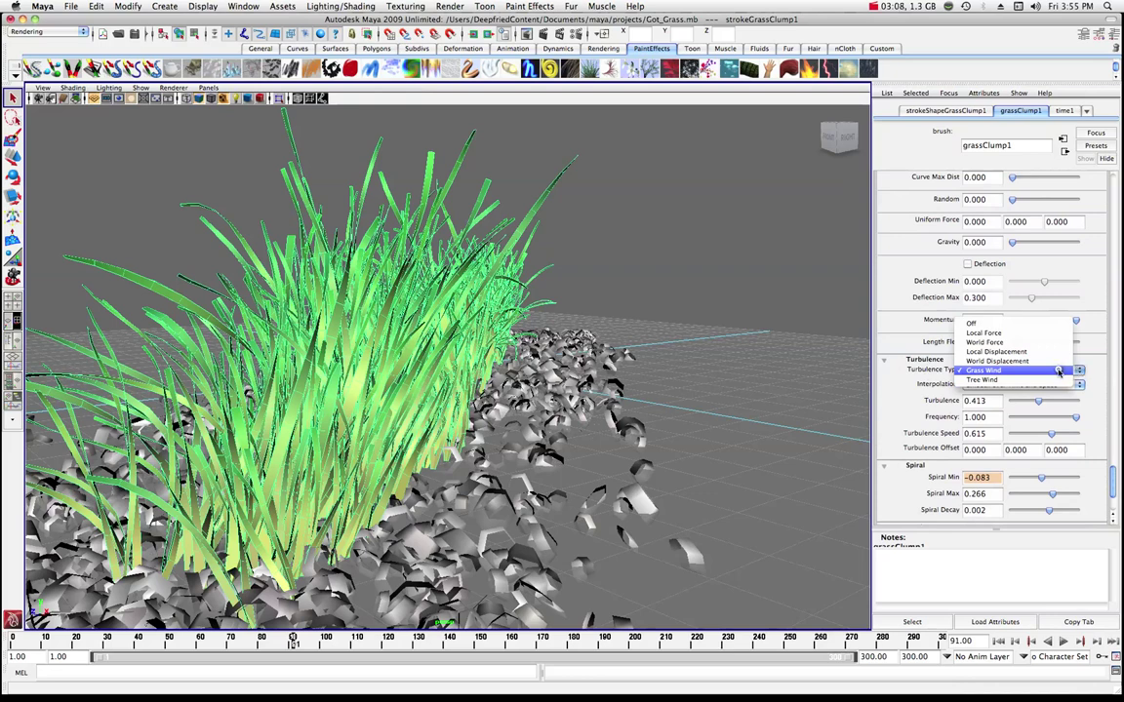
left_click(991, 373)
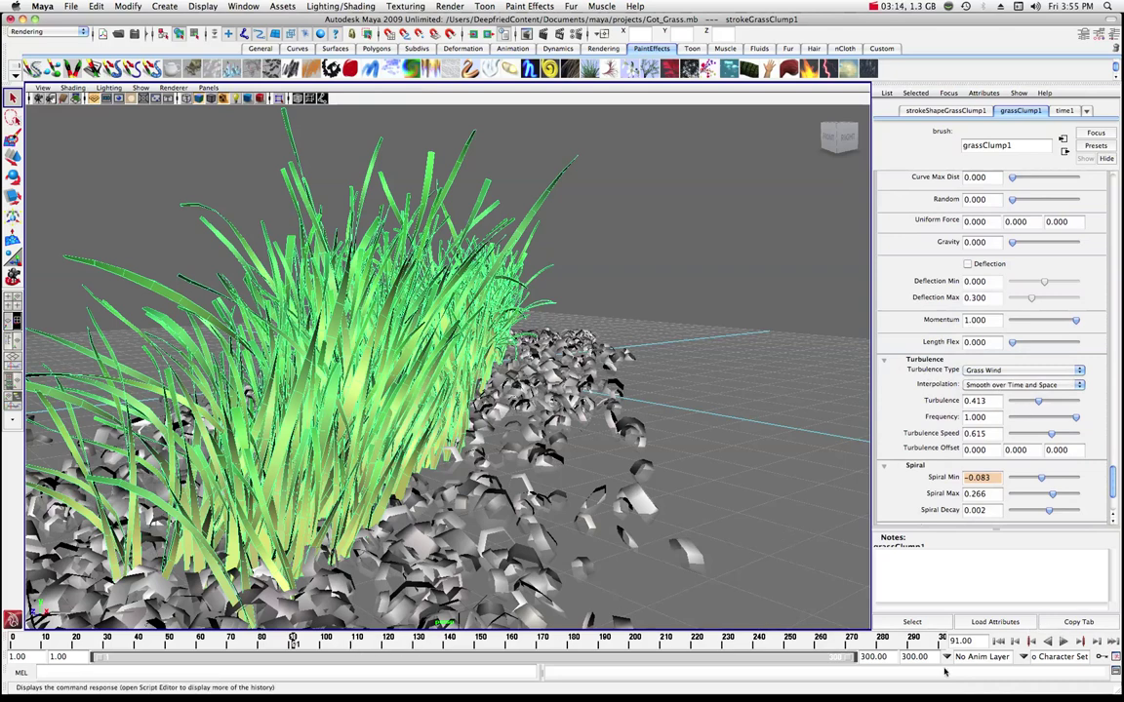
Step: With the animation playing, adjust the grass brush's Turbulence to 0.229, Frequency to 0.349 and Turbulence Speed to 0.156
left_click(1063, 641)
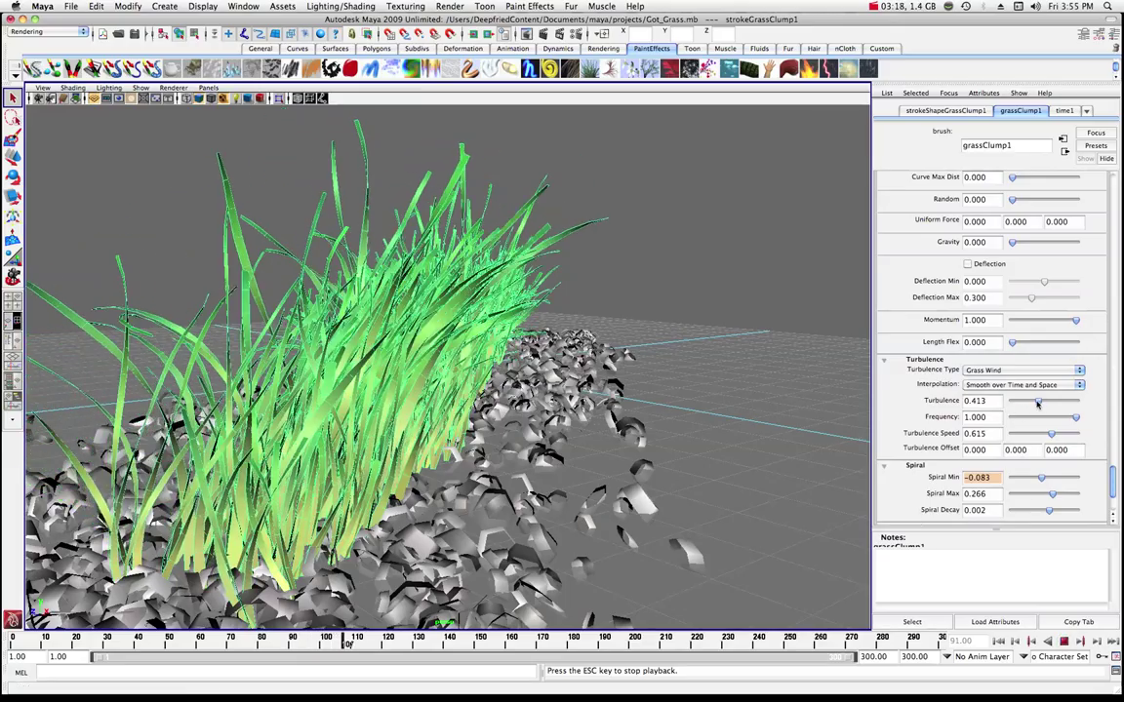
mouse_move(1039, 403)
left_mouse_down()
mouse_move(1080, 403)
mouse_move(1025, 418)
left_mouse_up()
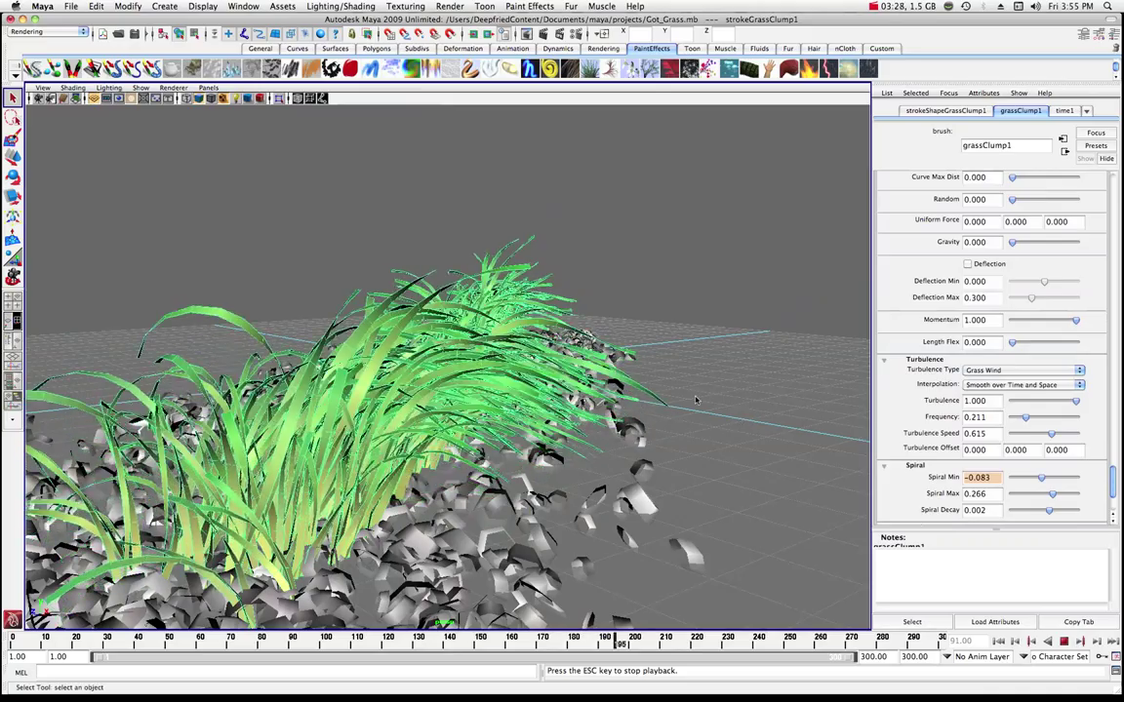
left_click_drag(1018, 422, 1053, 417)
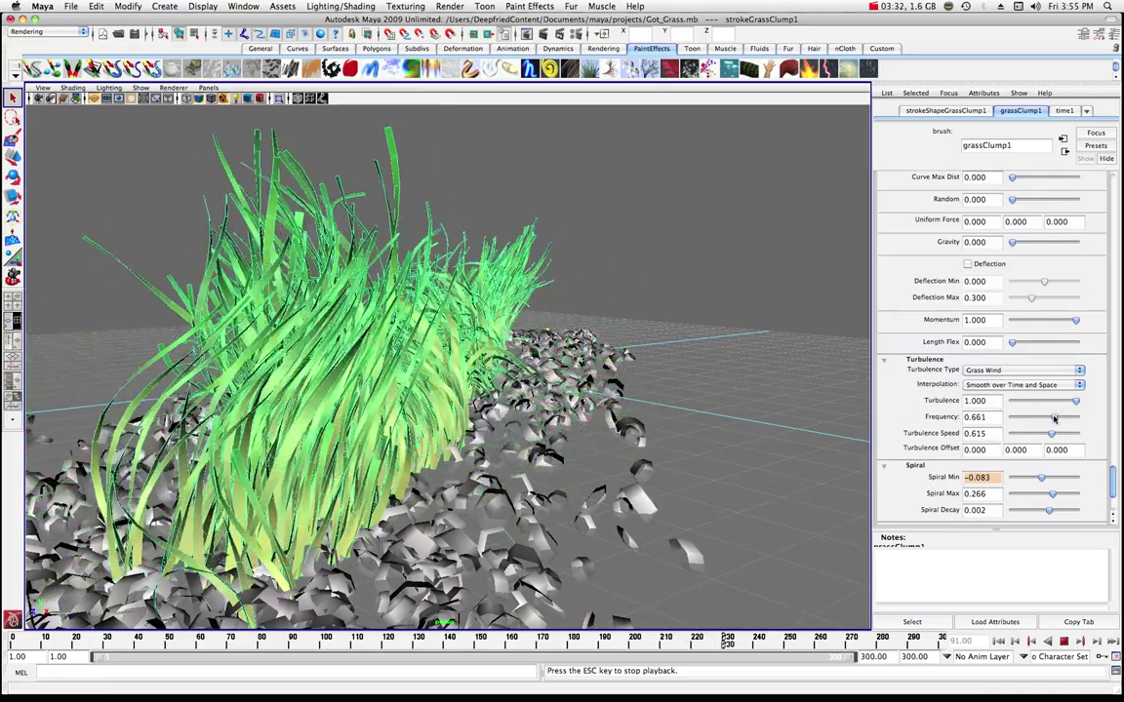
left_click_drag(1052, 434, 1072, 434)
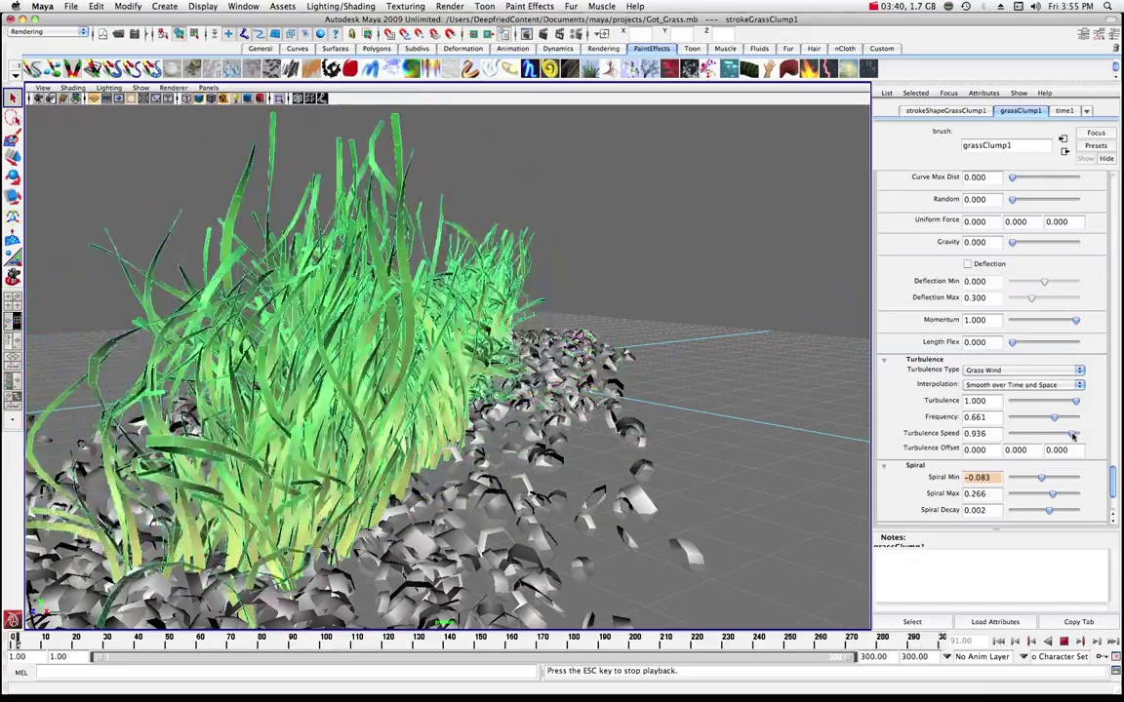
left_click_drag(1073, 436, 1036, 418)
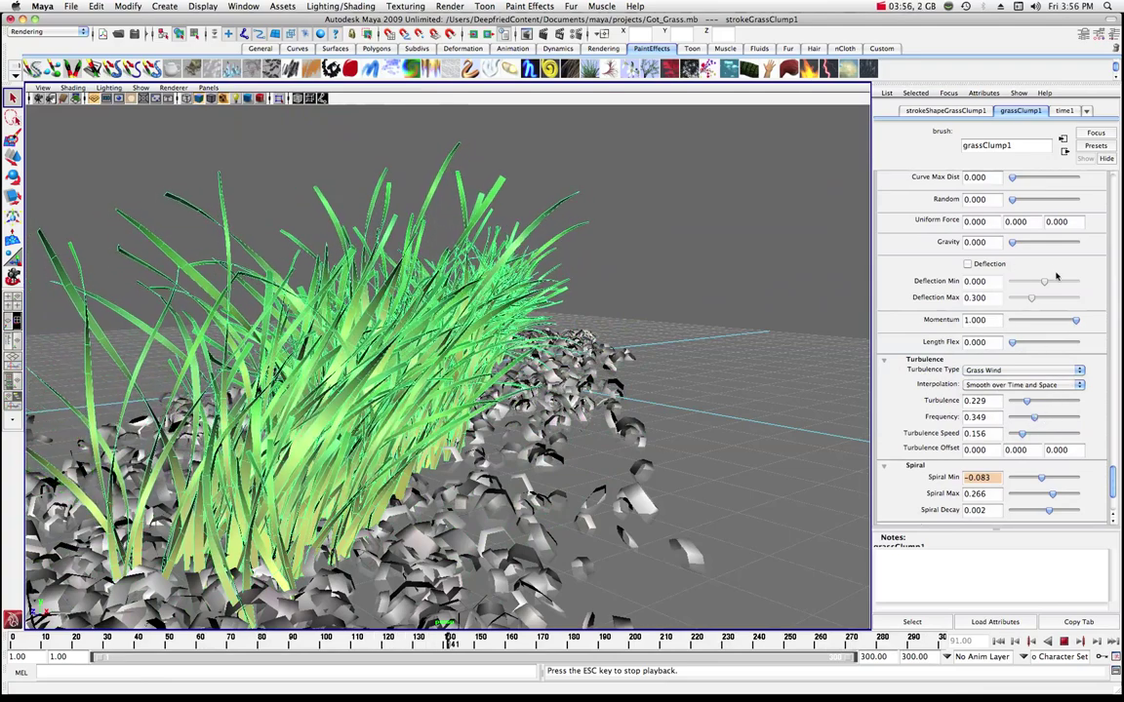
Step: Try a Spiral Min of about 0.651 on the grass, undo it, and stop playback
left_click_drag(1041, 479, 1013, 480)
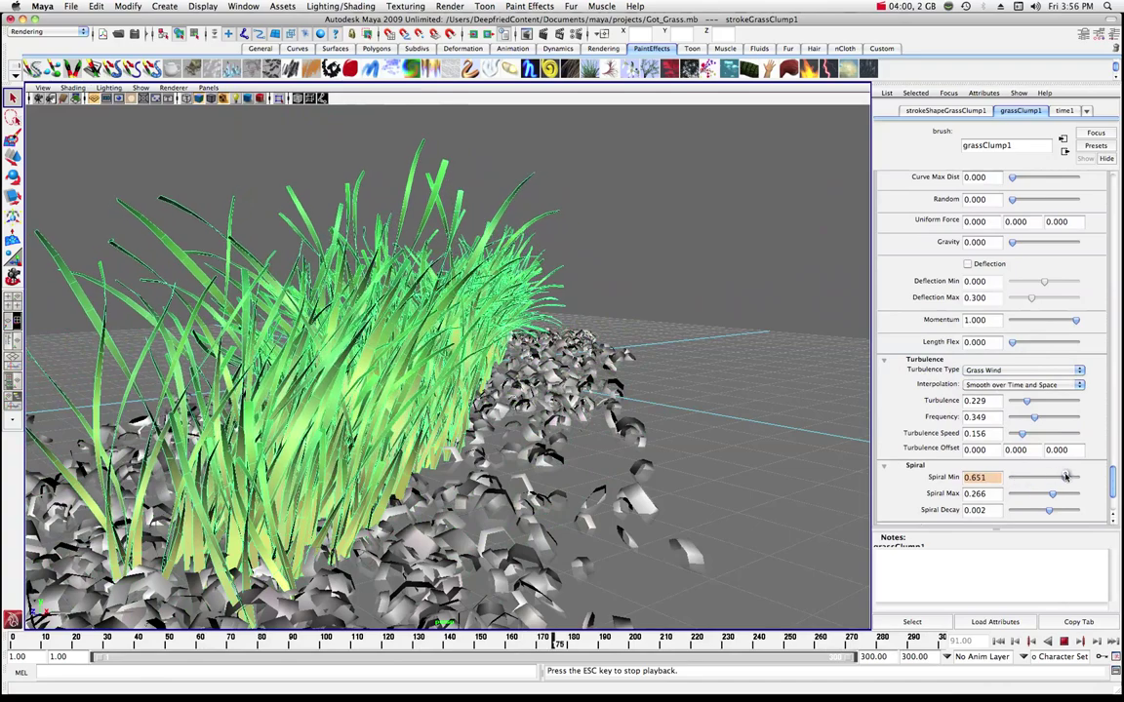
key("z")
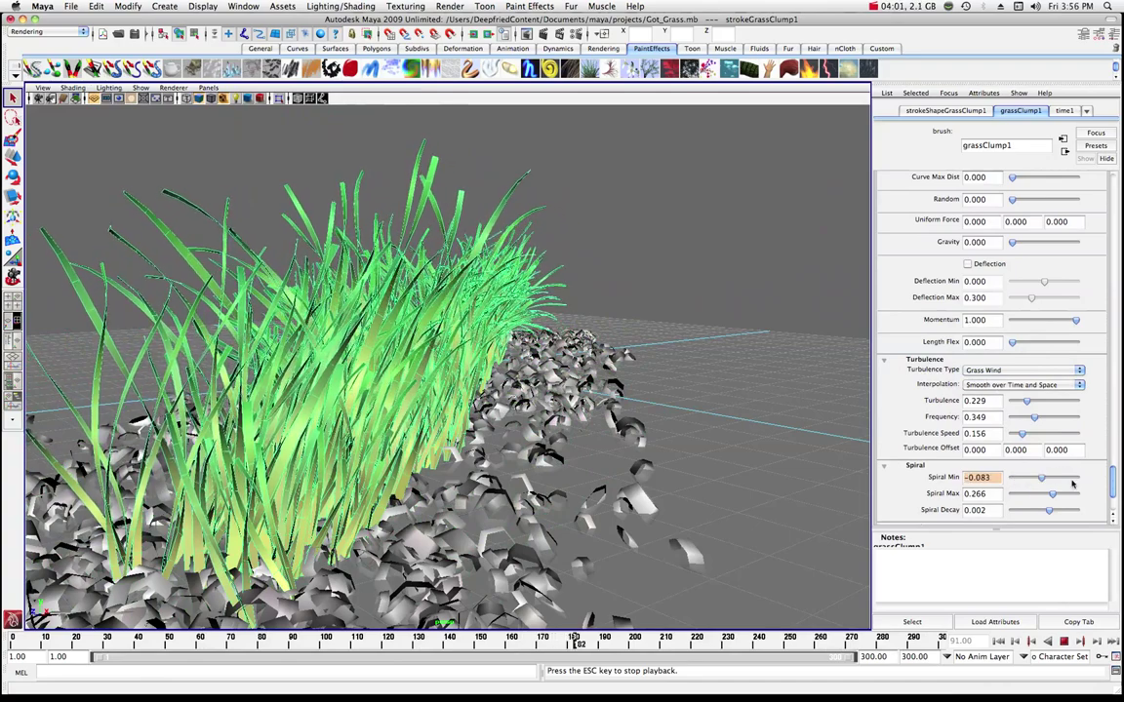
left_click(1066, 642)
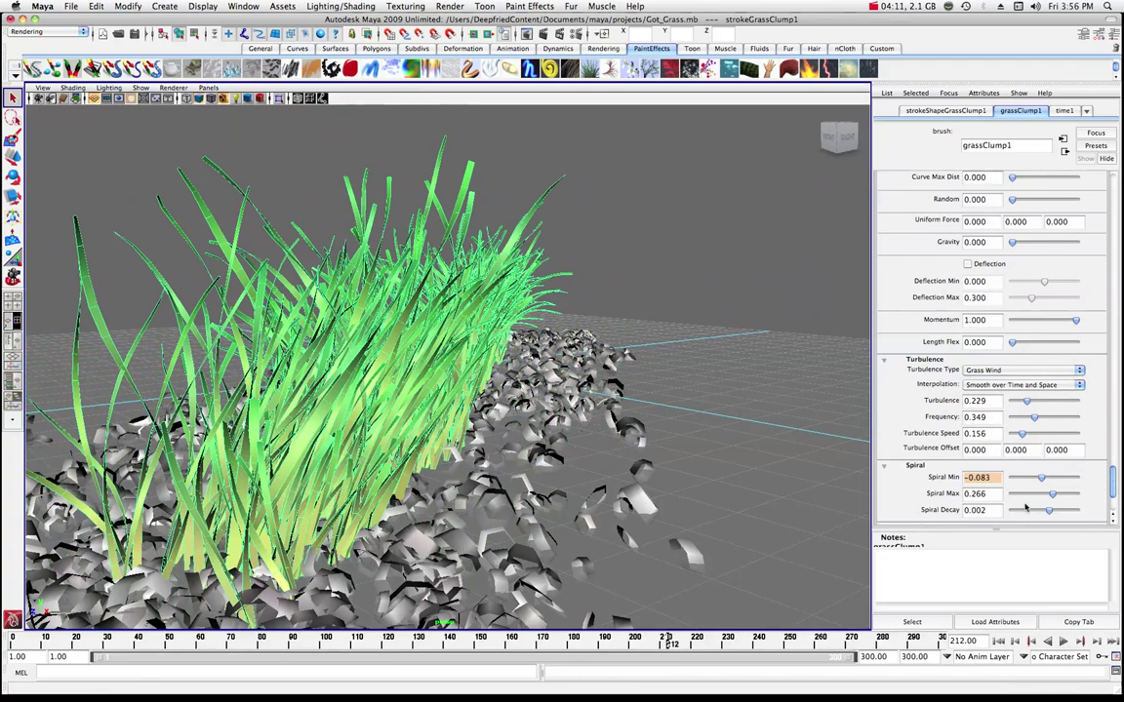
Step: Try a grass Gravity of 0.569 during playback, reduce it to 0.083, and stop the animation
key("alt+v")
left_click_drag(1015, 243, 1051, 248)
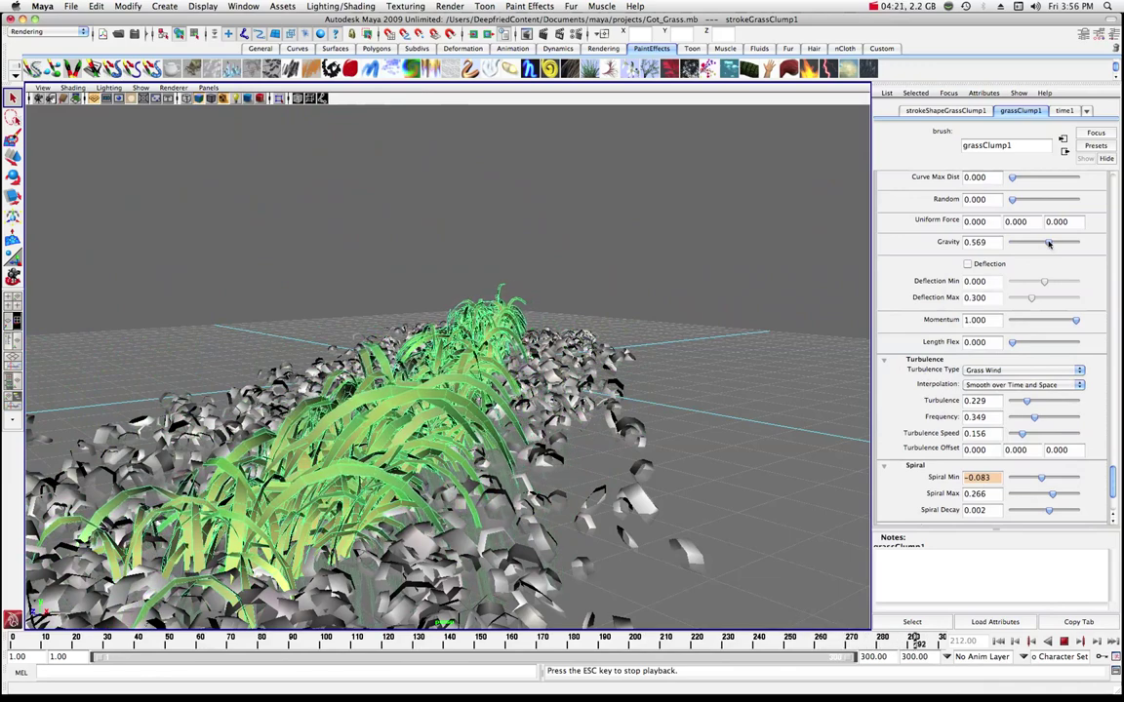
left_click_drag(1049, 244, 1017, 244)
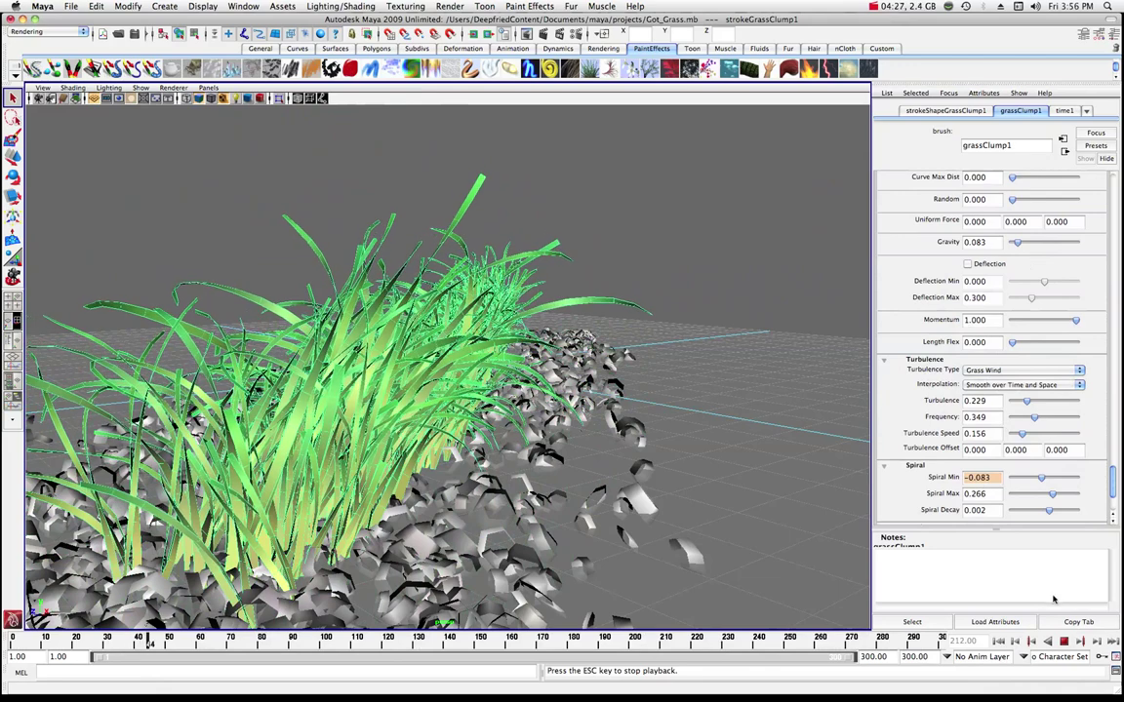
left_click(1064, 641)
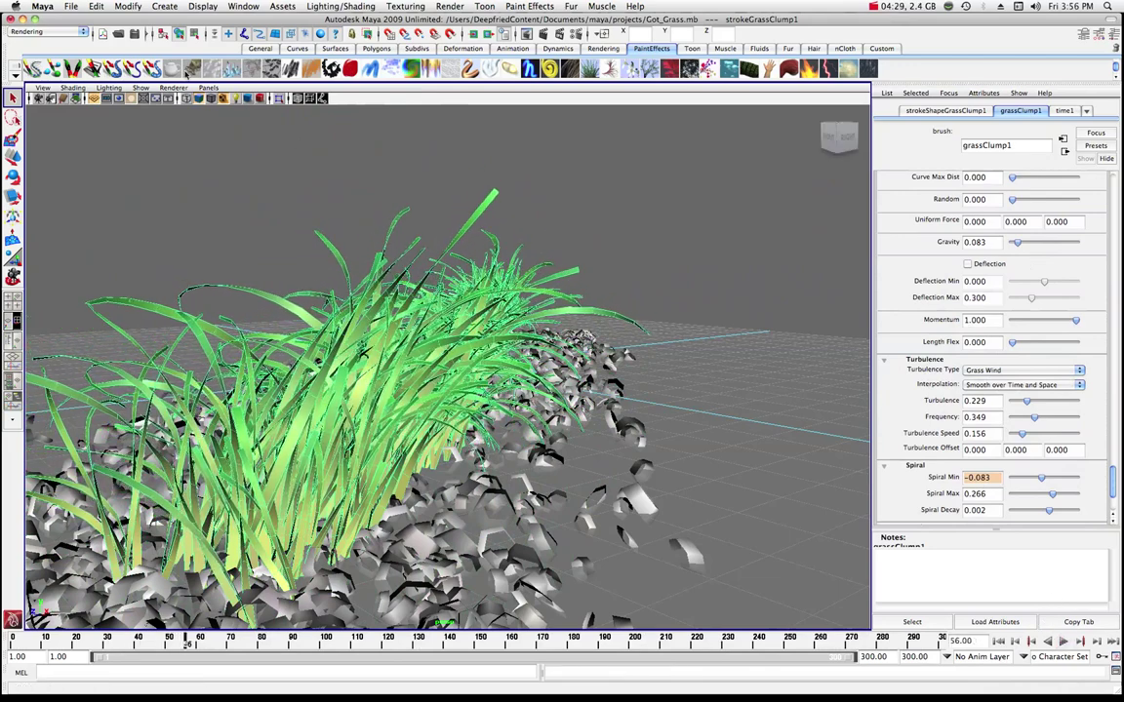
Step: Start a new scene without saving the changes to Got_Grass.mb
left_click(71, 7)
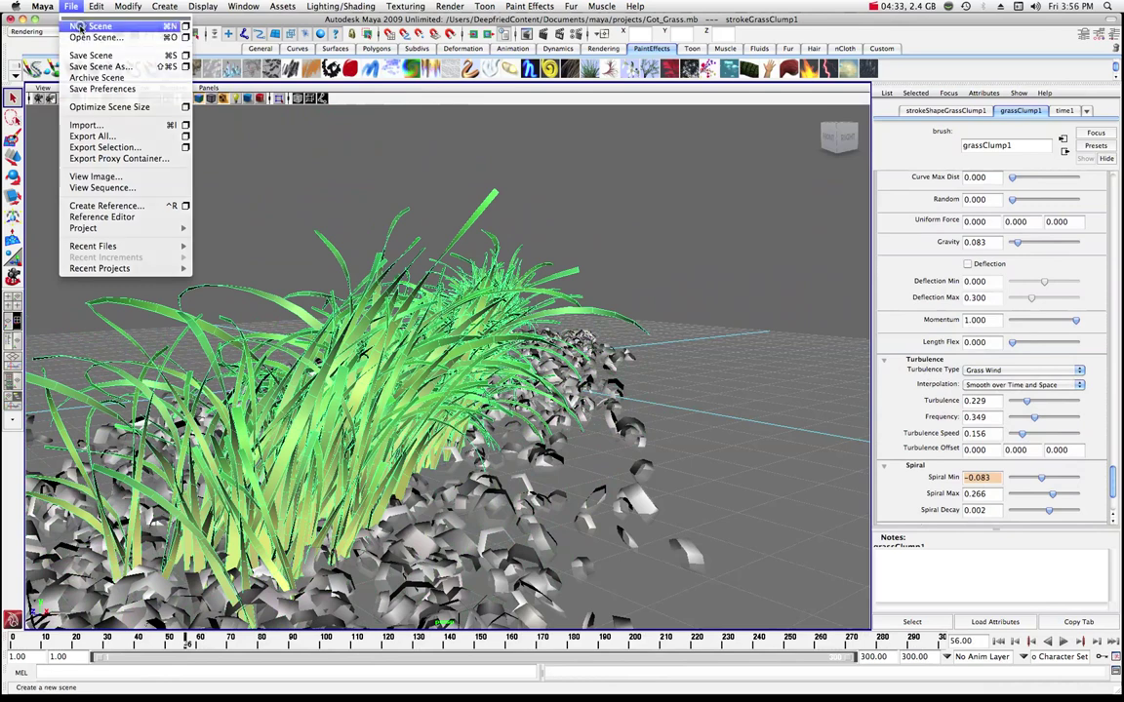
left_click(80, 26)
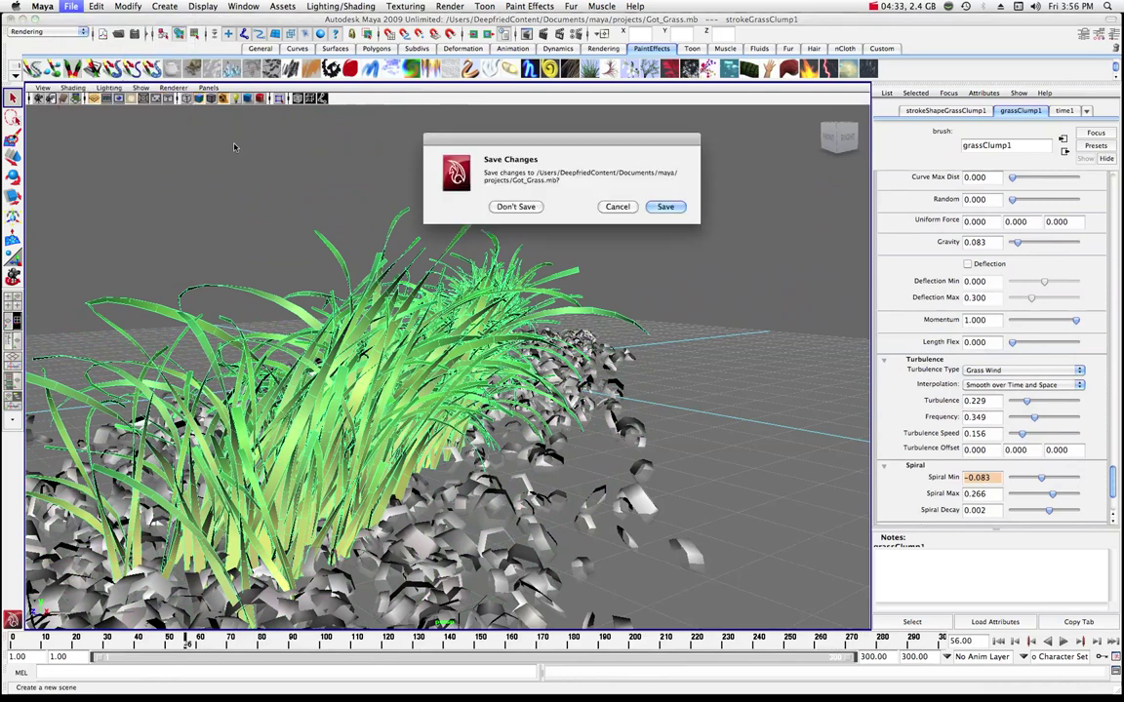
left_click(535, 207)
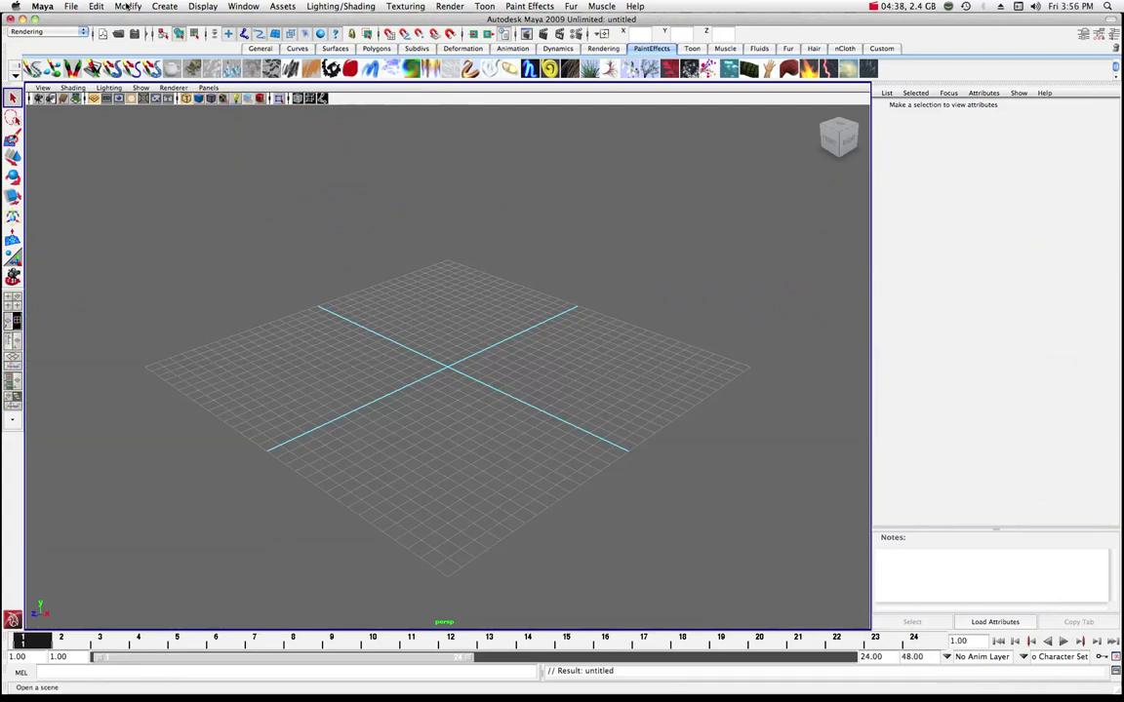
Step: Create a polygon plane covering the whole ground grid
left_click(127, 7)
mouse_move(154, 8)
mouse_move(187, 39)
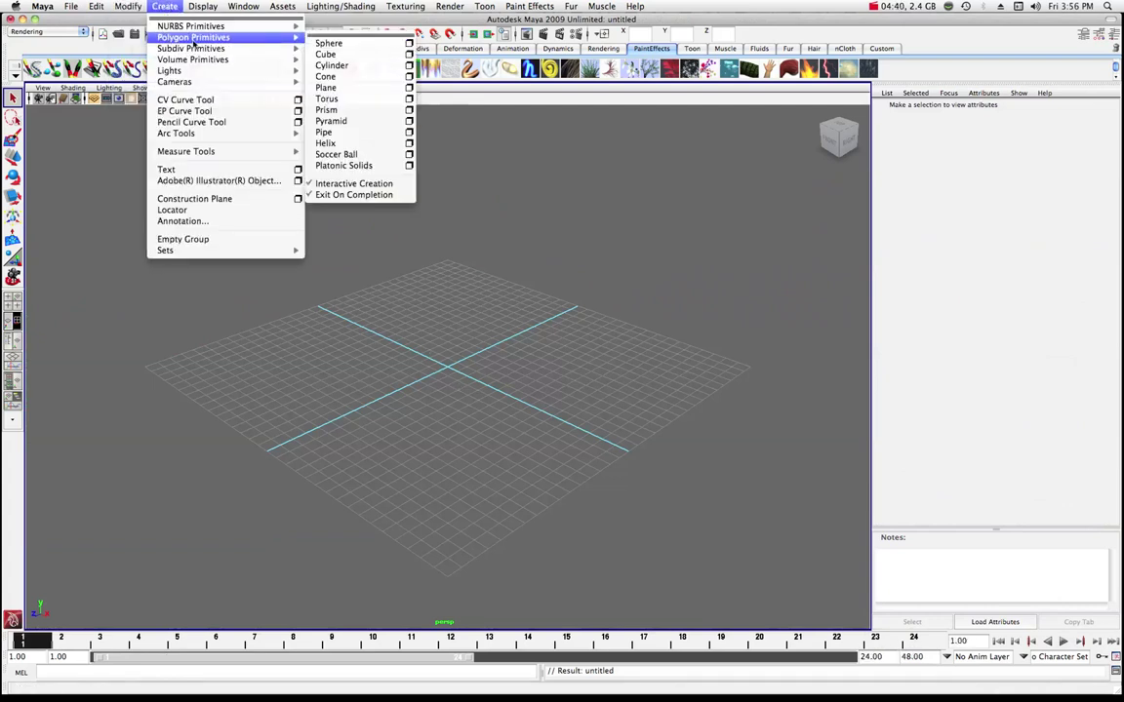
left_click(327, 89)
left_click_drag(448, 577, 452, 265)
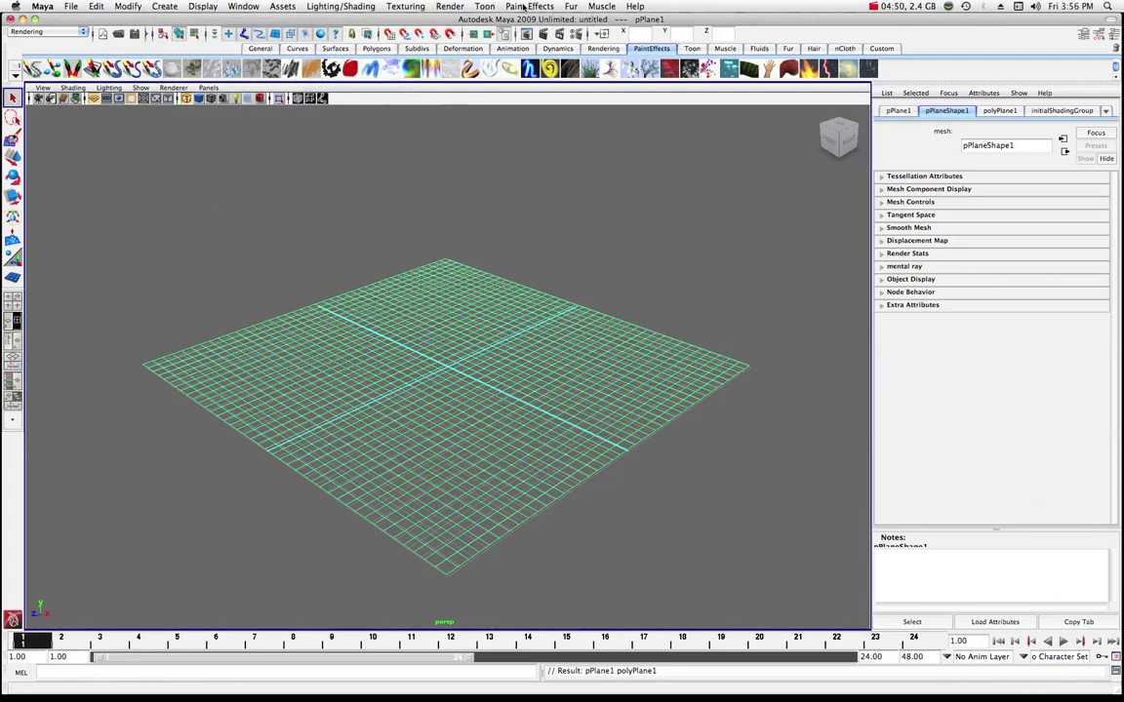
Step: Open the Paint Effects brush library with Get Brush
left_click(526, 7)
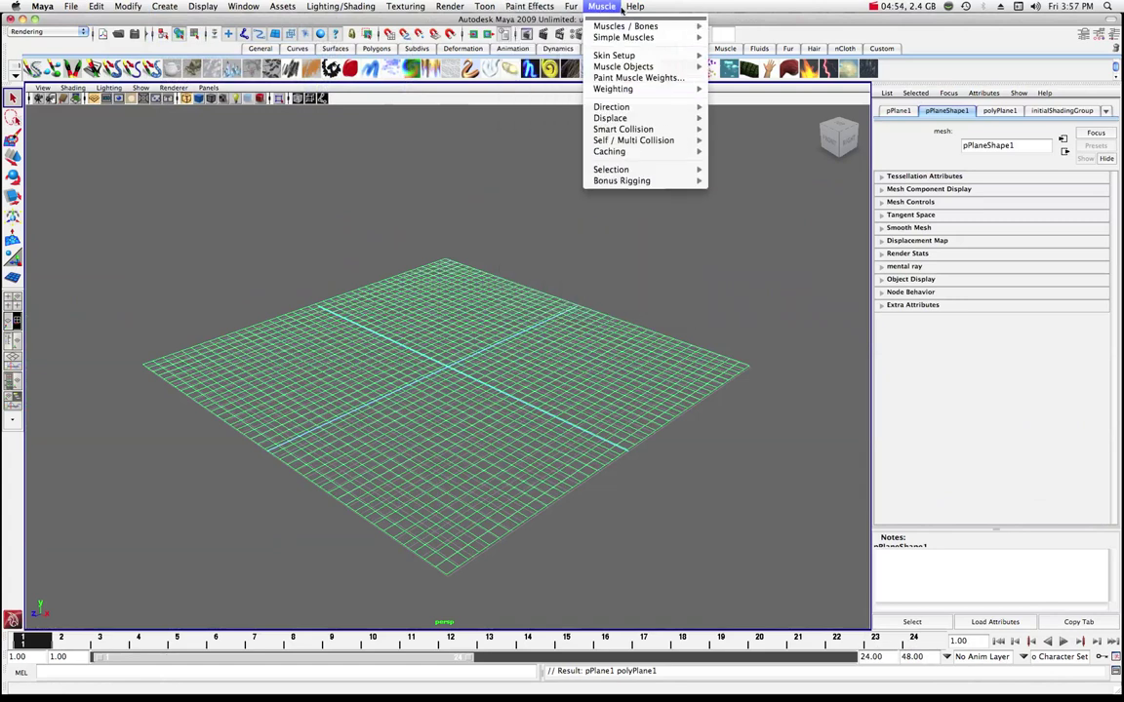
left_click(689, 11)
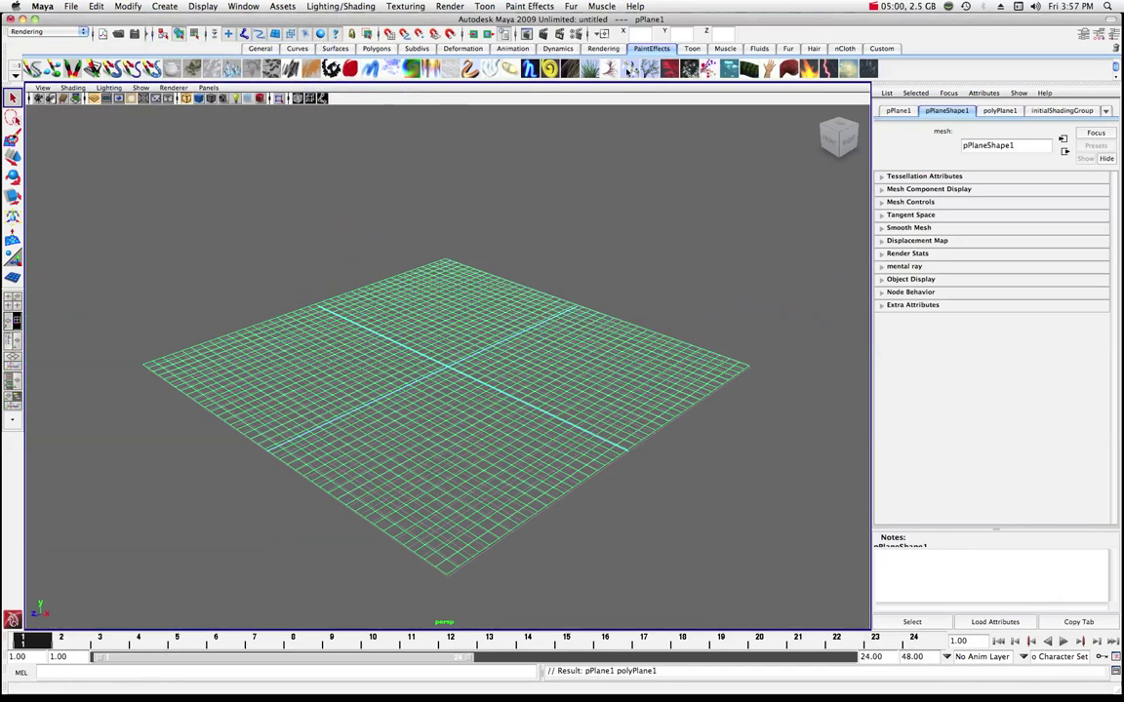
left_click(523, 7)
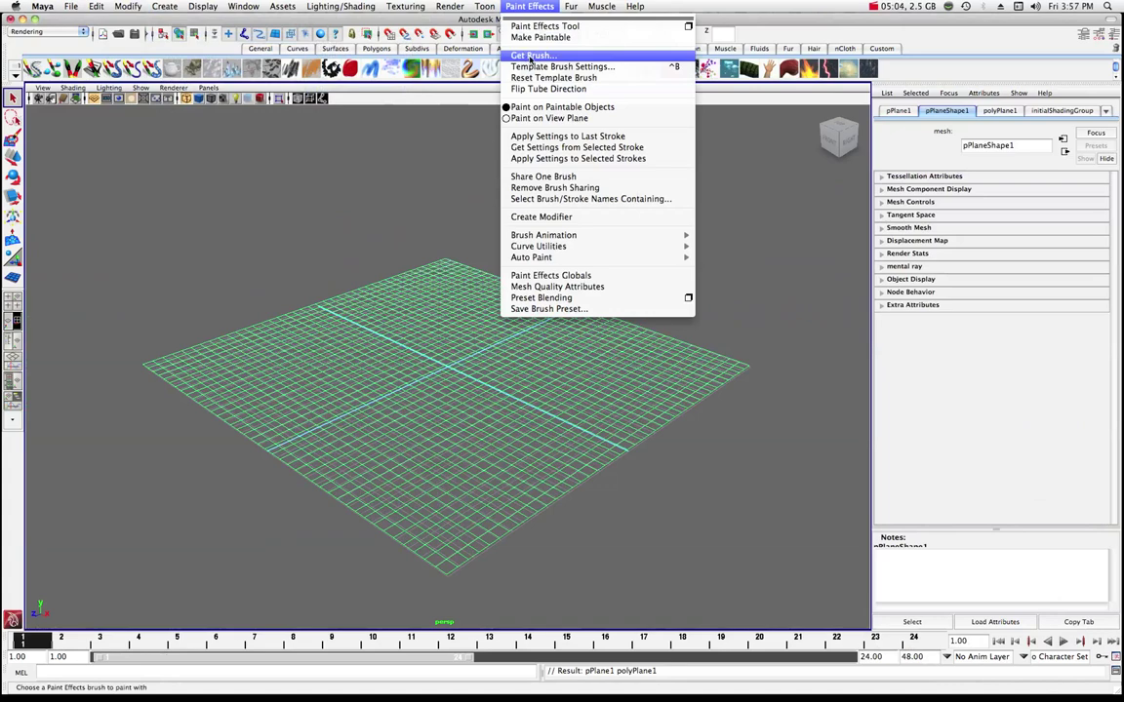
left_click(533, 57)
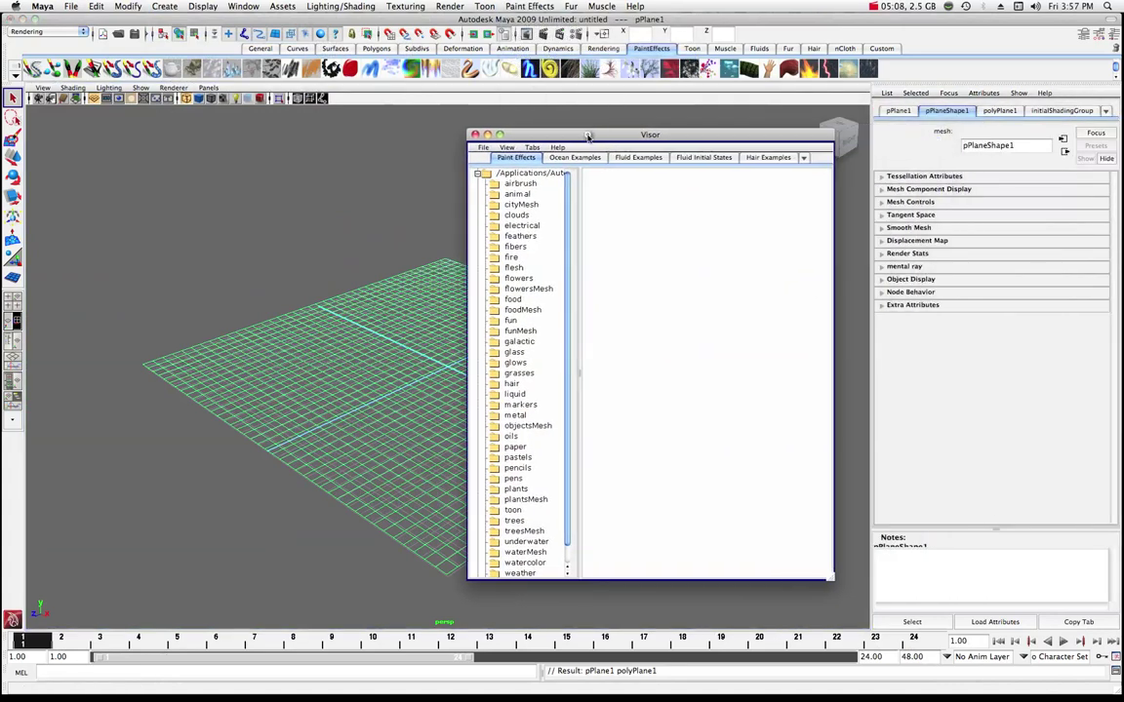
Step: Browse the brush presets in the library folders from airbrush and animal through feathers, fibers and fire
left_click(494, 185)
left_click(495, 195)
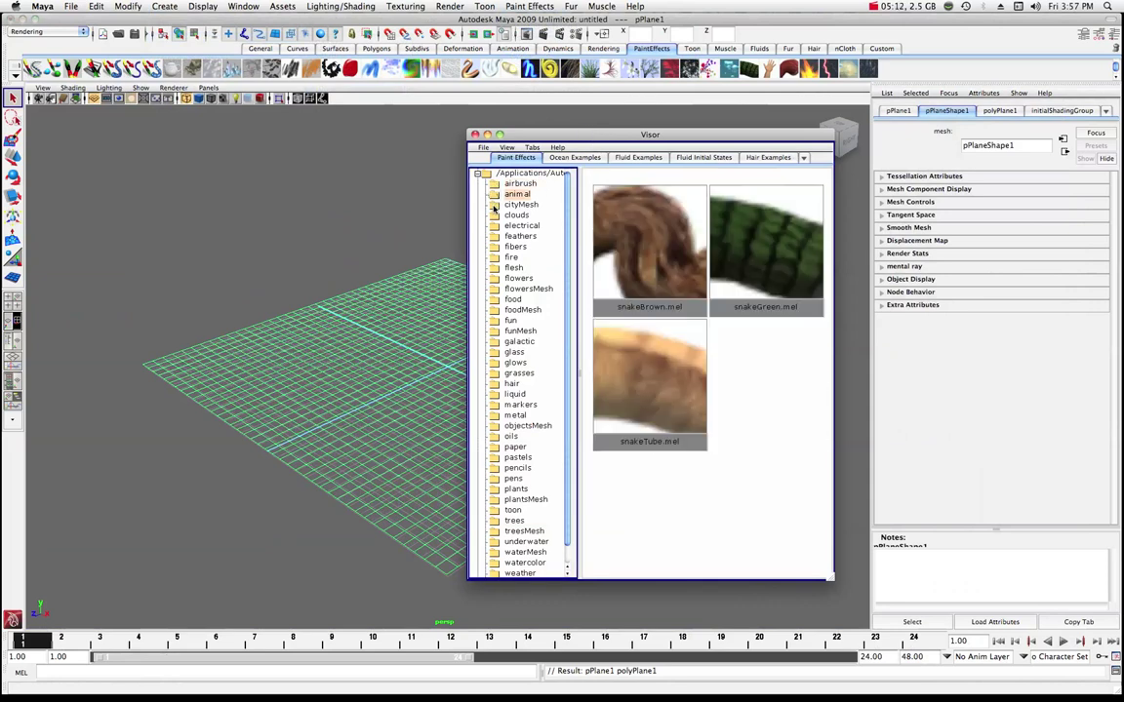
left_click(495, 206)
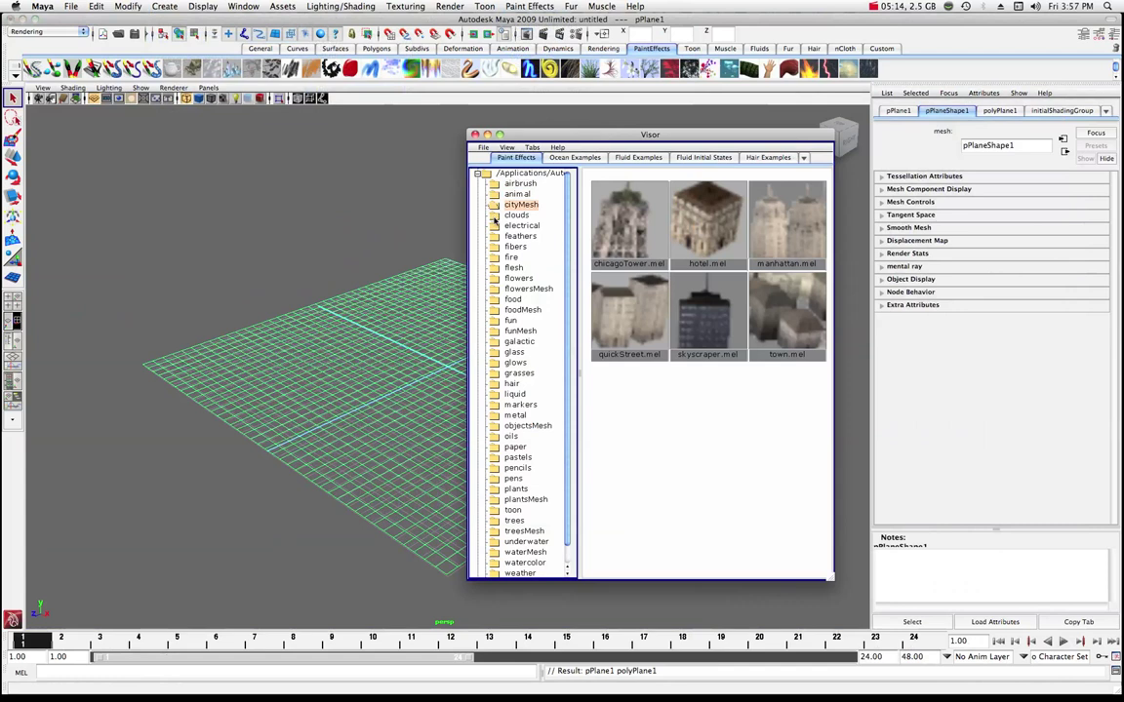
left_click(494, 215)
left_click(495, 227)
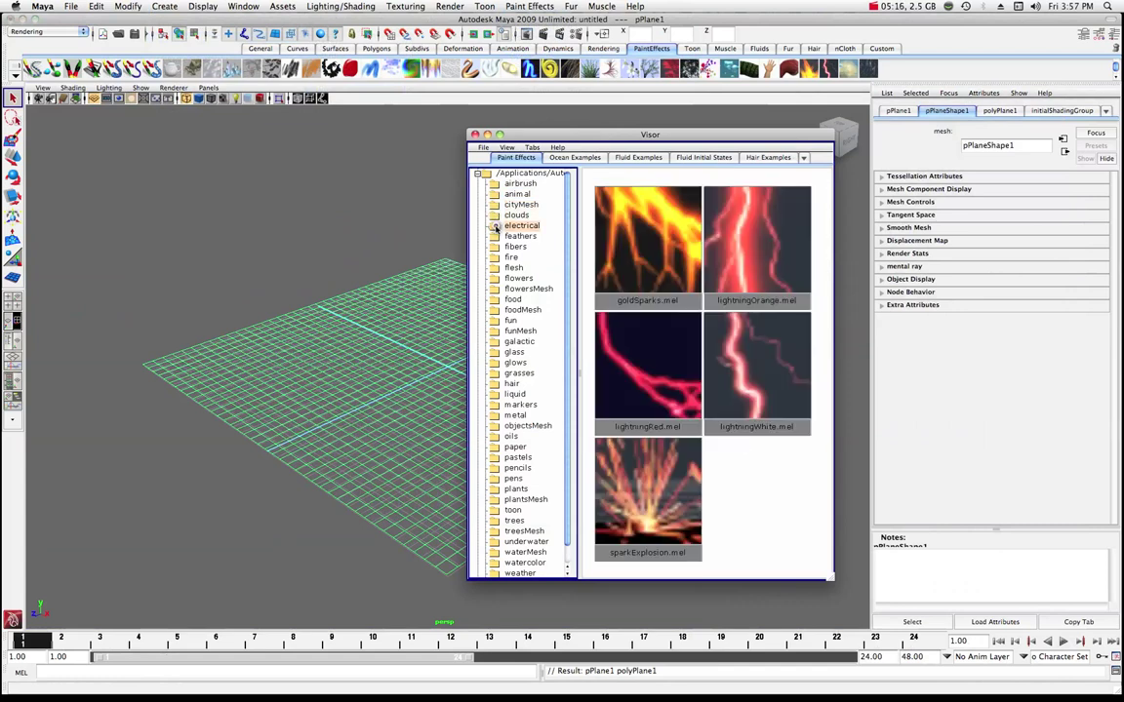
left_click(495, 237)
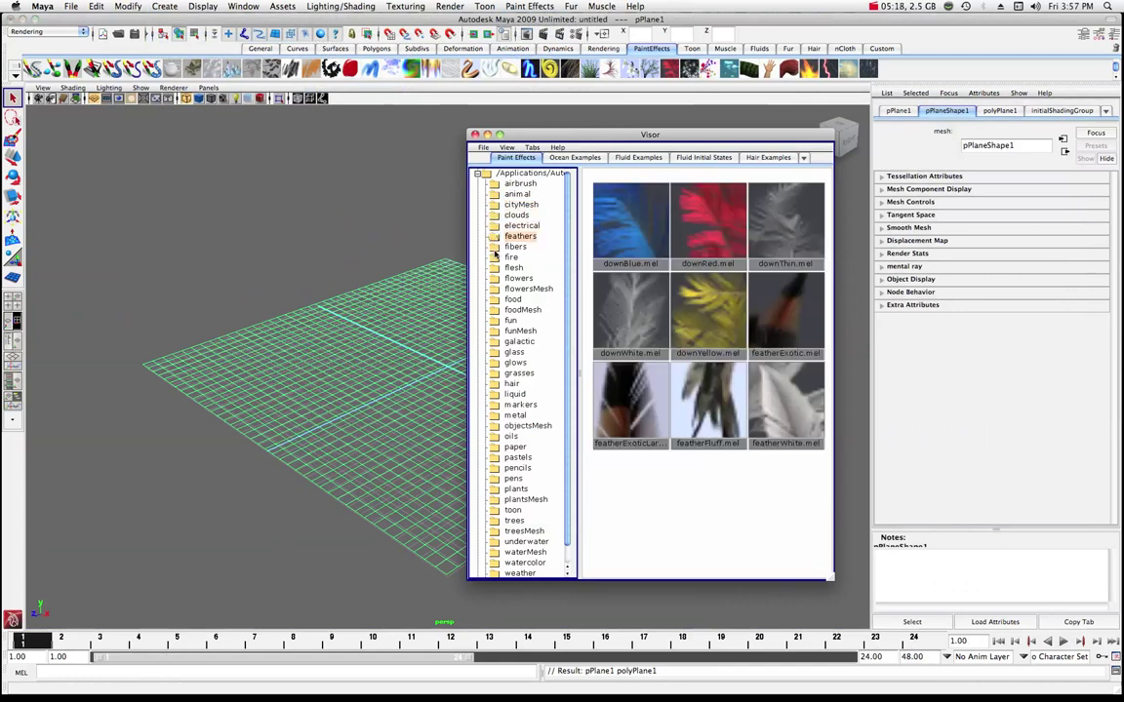
left_click(495, 248)
left_click(495, 258)
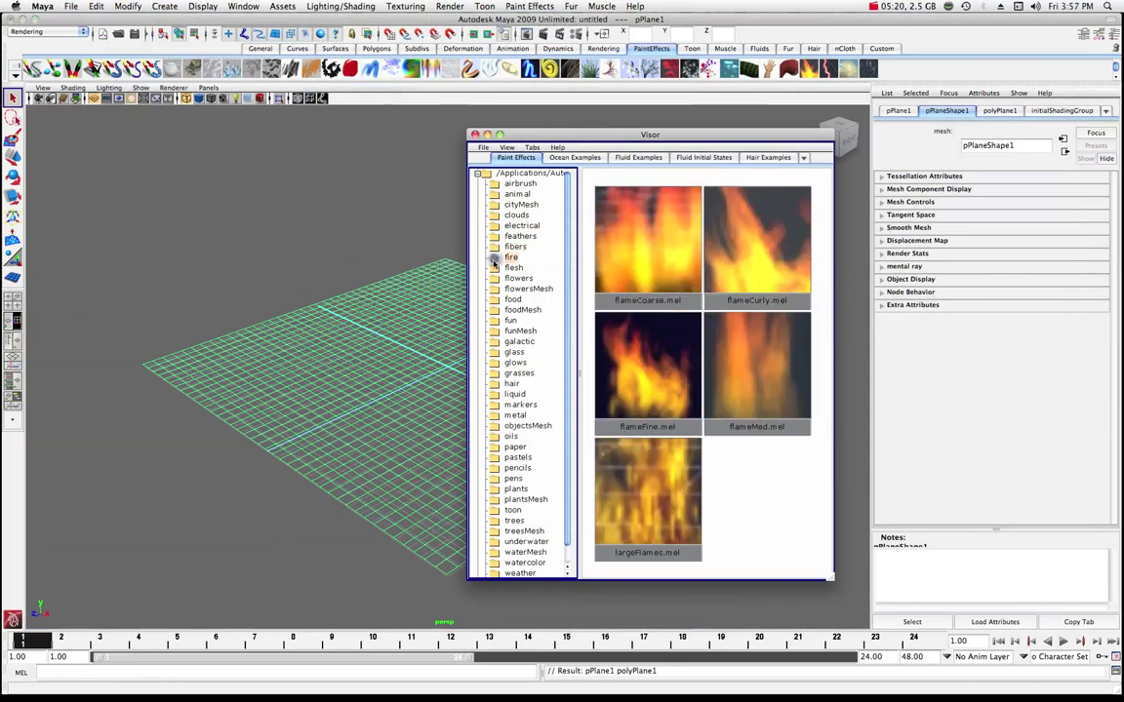
Step: Choose the grassClump.mel brush from the grasses folder as the painting brush
left_click(495, 375)
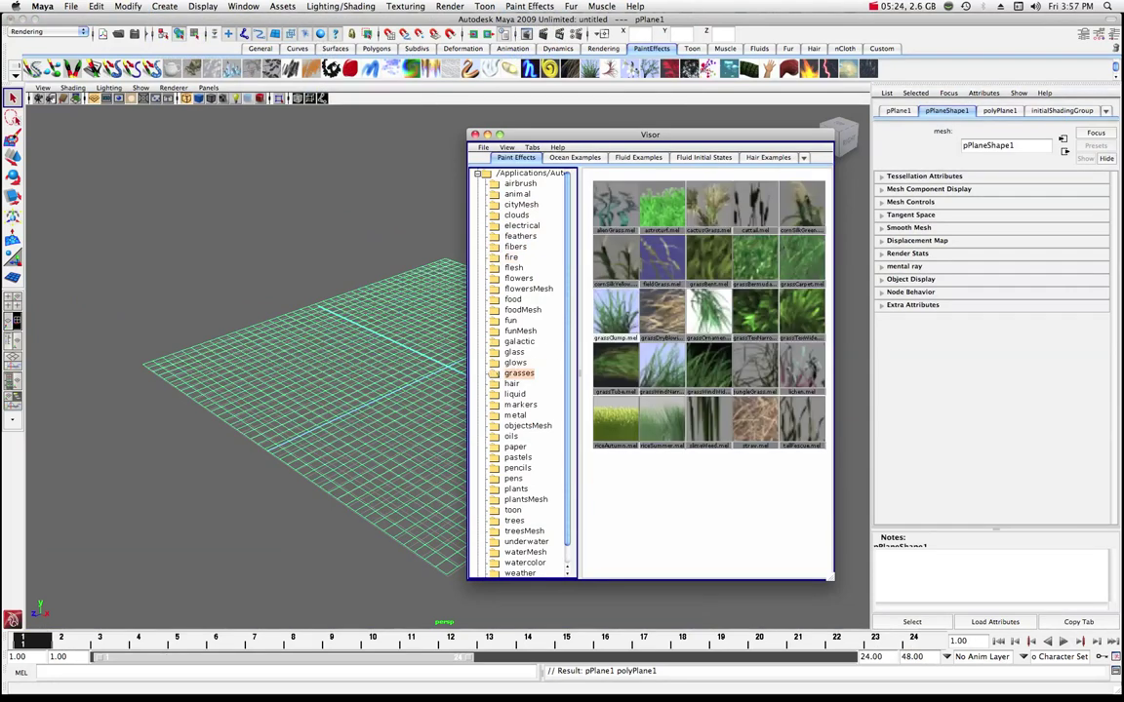
left_click(617, 310)
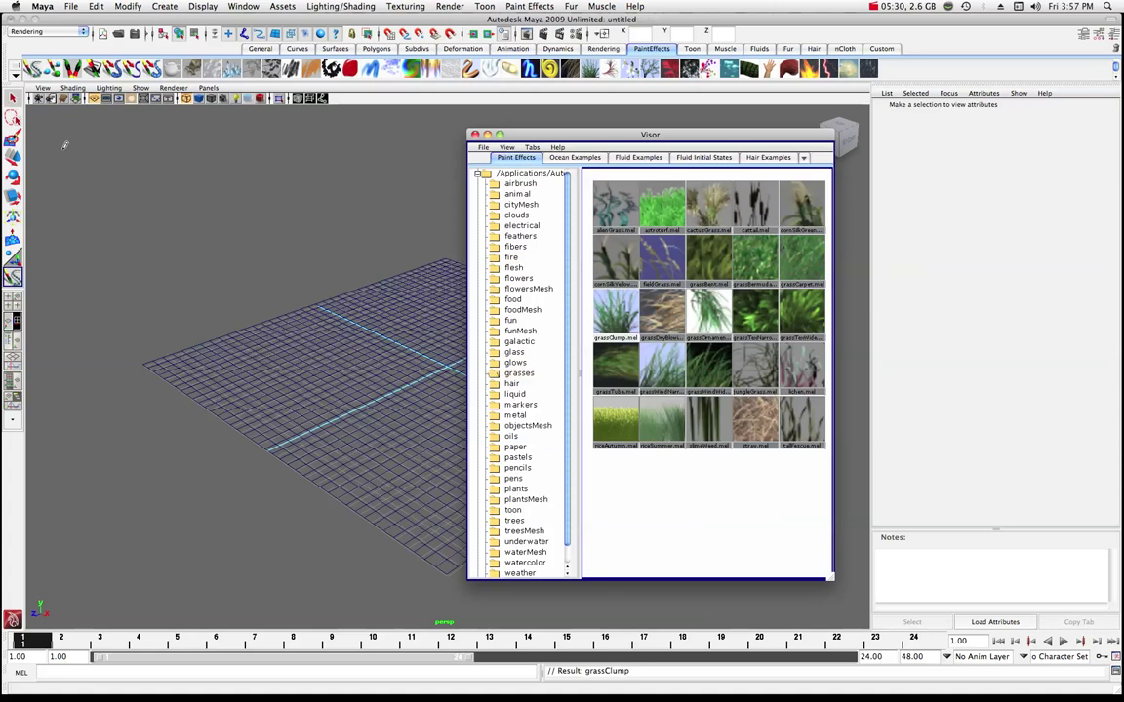
left_click(12, 98)
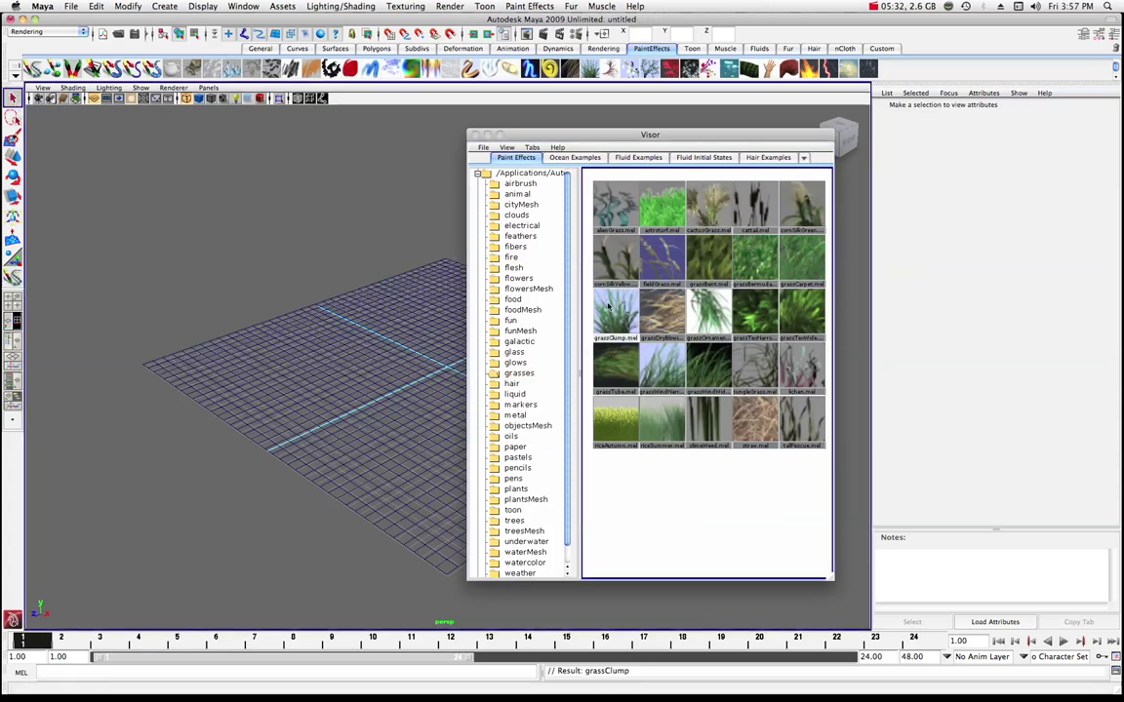
left_click(620, 307)
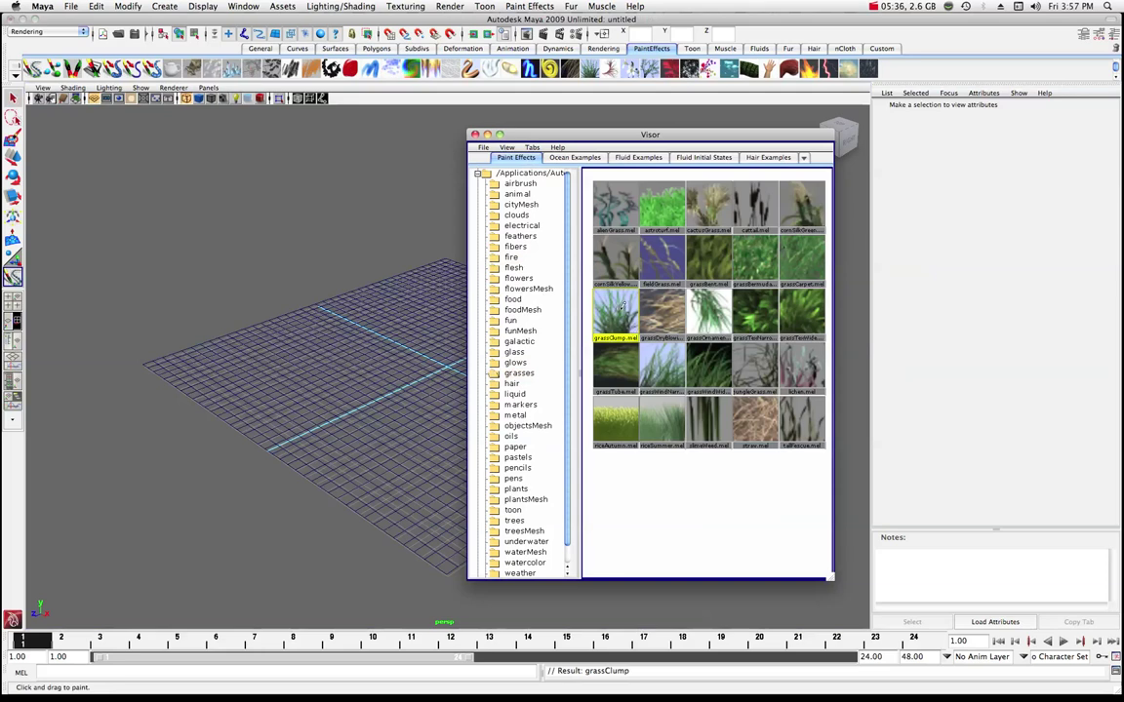
Step: Move the brush library out of the way and paint one wavy grass stroke from the front to the back of the ground plane
left_click_drag(582, 130, 1123, 130)
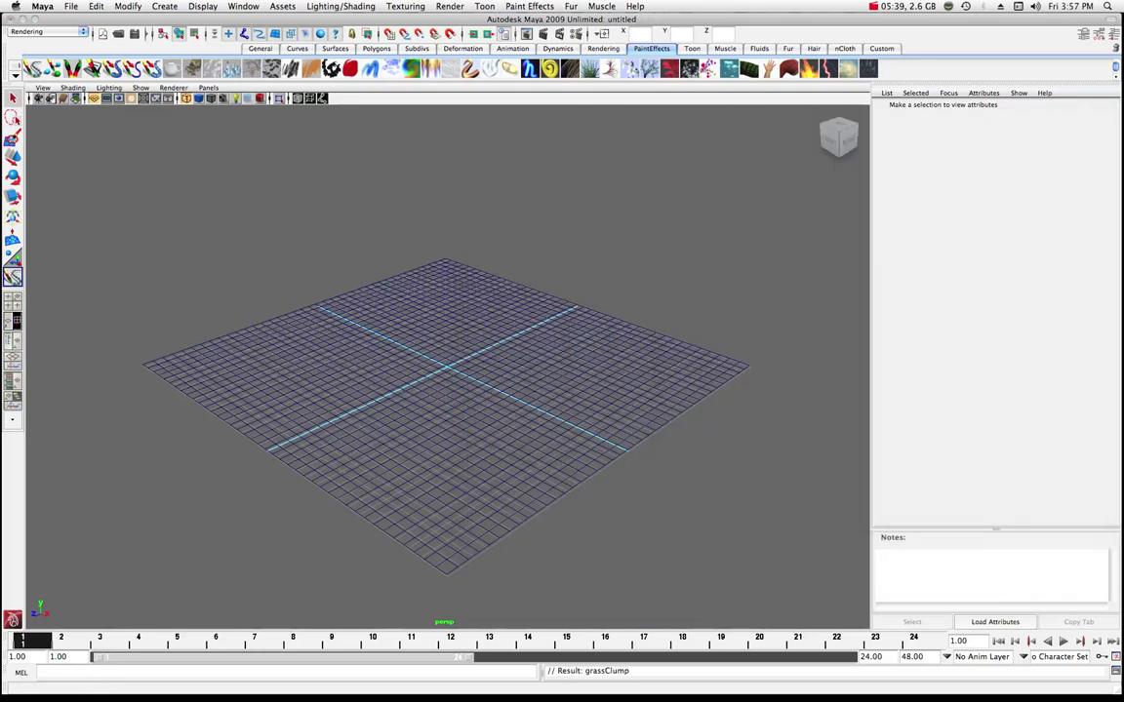
left_click(451, 486)
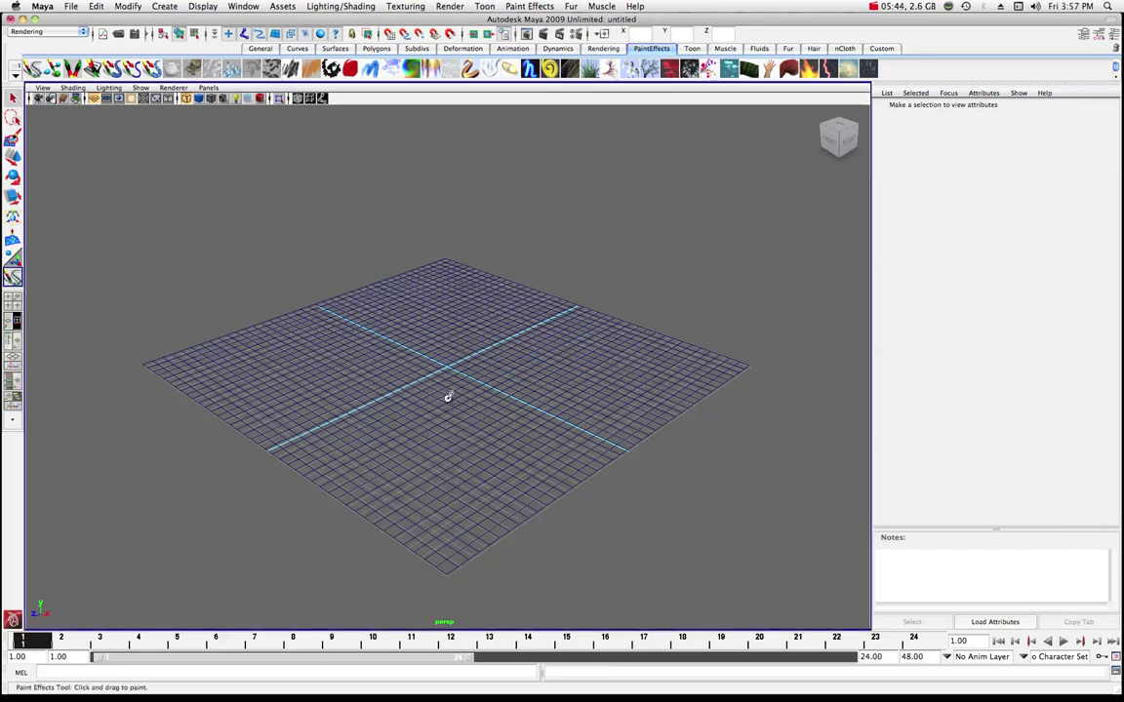
left_click_drag(441, 333, 450, 299)
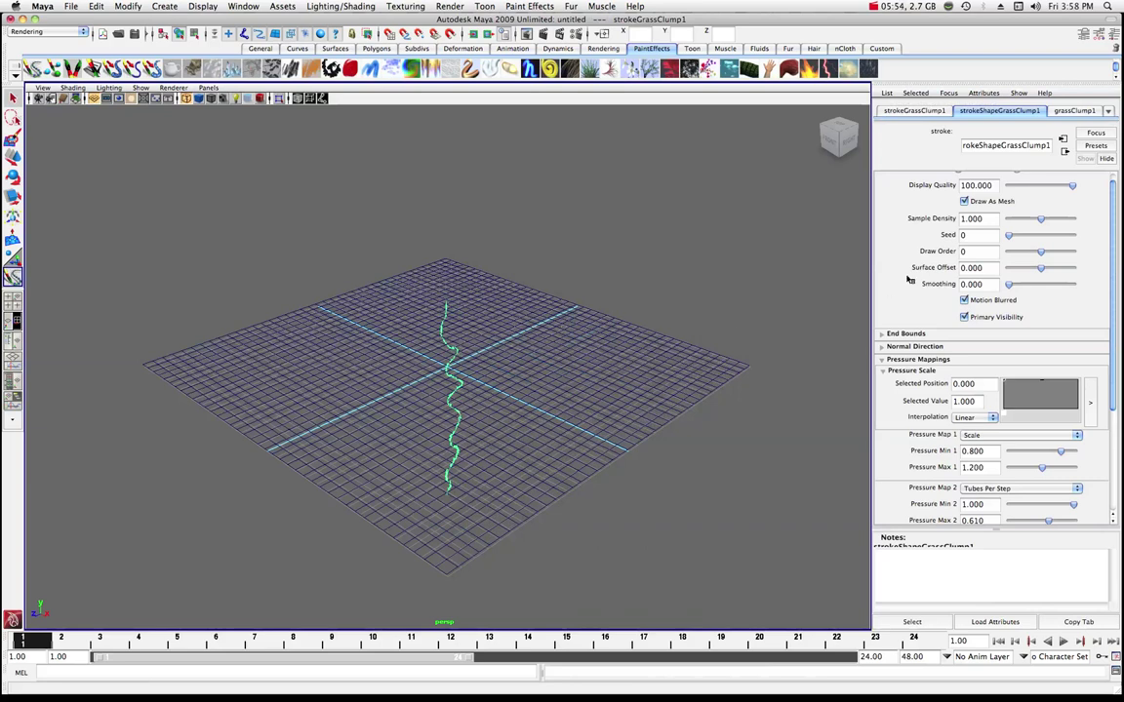
Step: Enlarge the painted grass in the grassClump1 brush attributes, trying a Global Scale of 50 and settling on 20
left_click(903, 112)
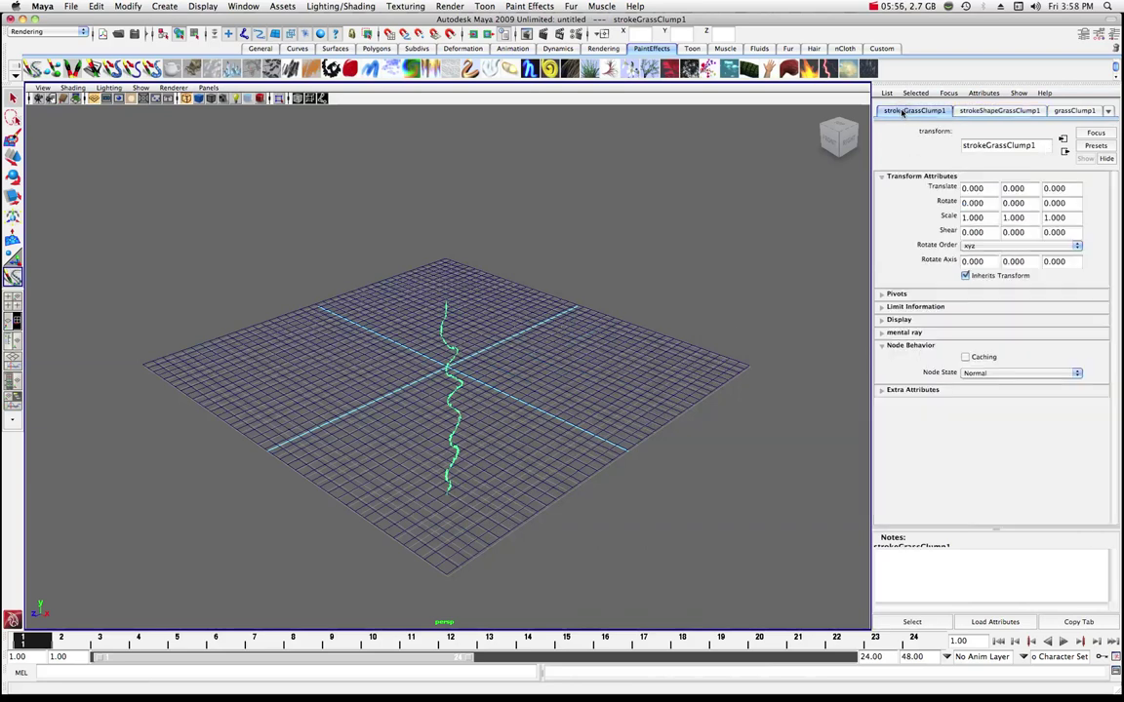
left_click(985, 111)
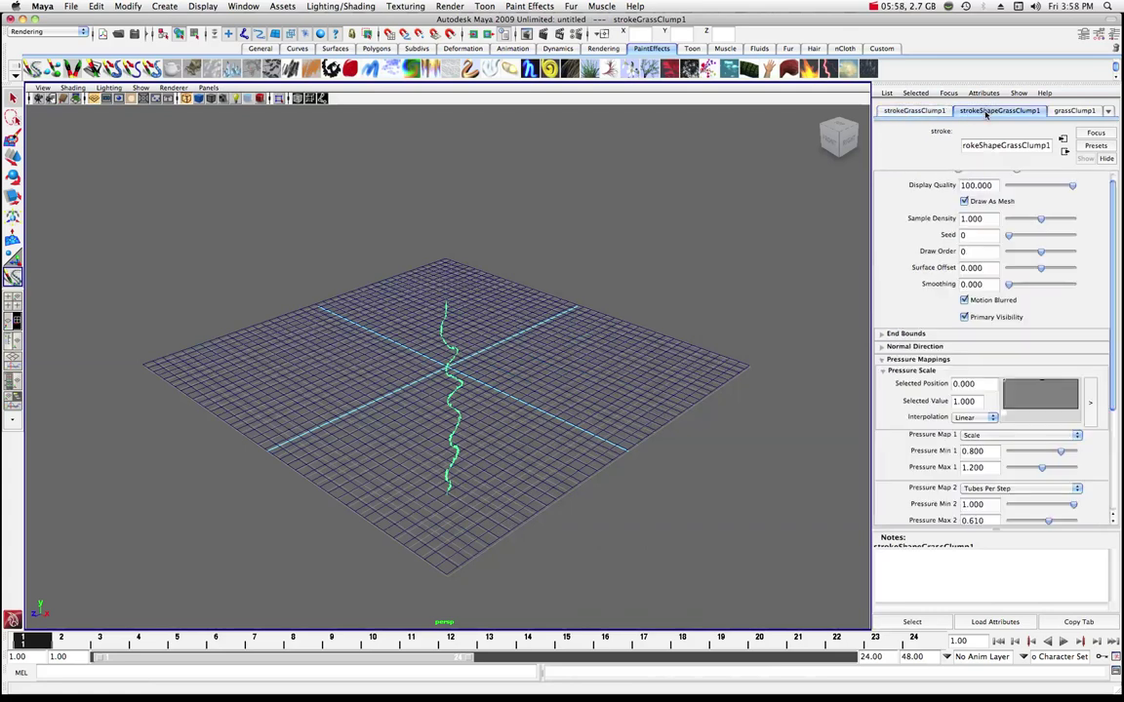
left_click(1074, 112)
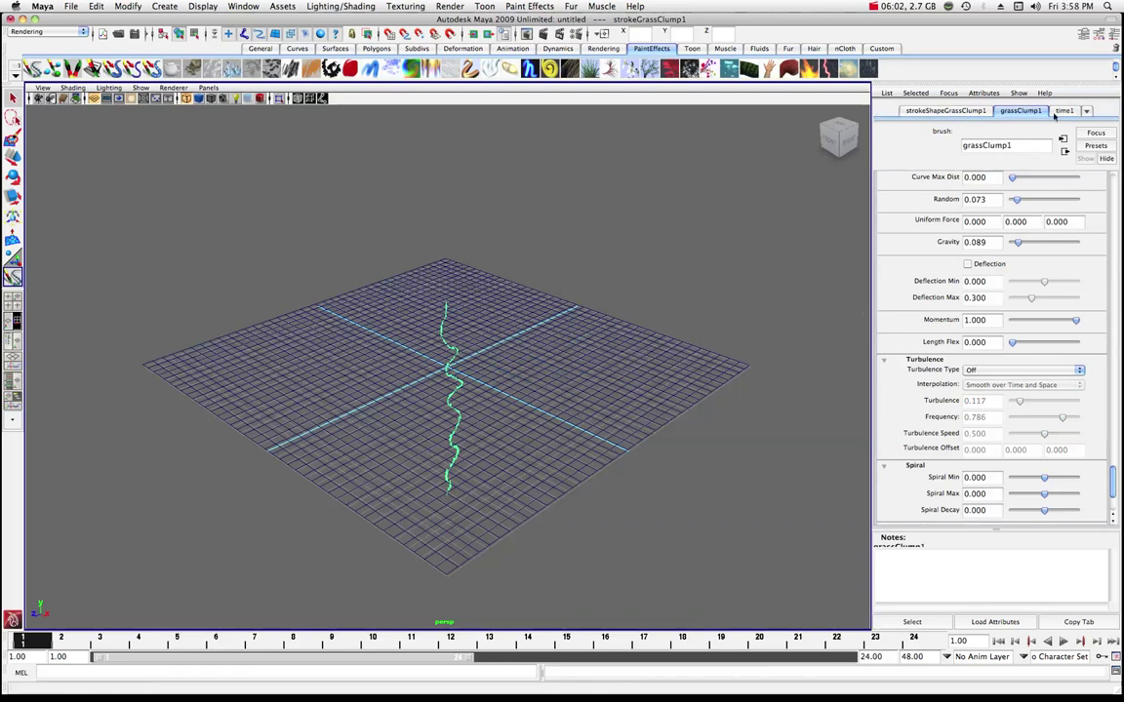
left_click_drag(1113, 479, 1113, 190)
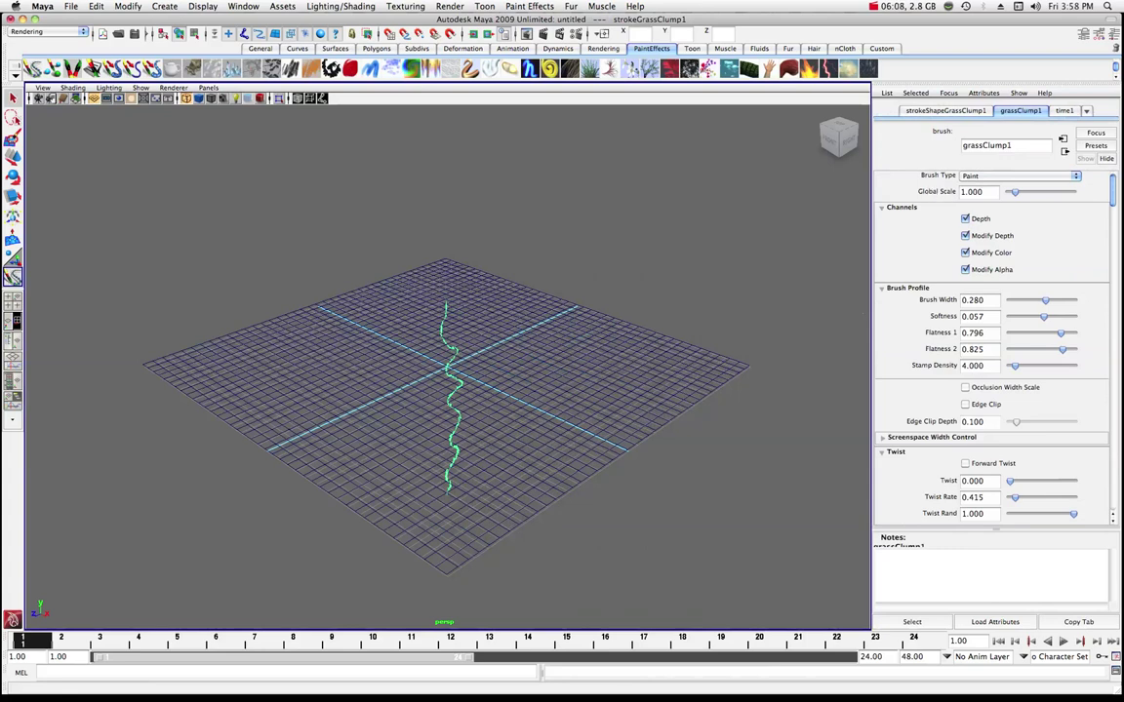
left_click(960, 192)
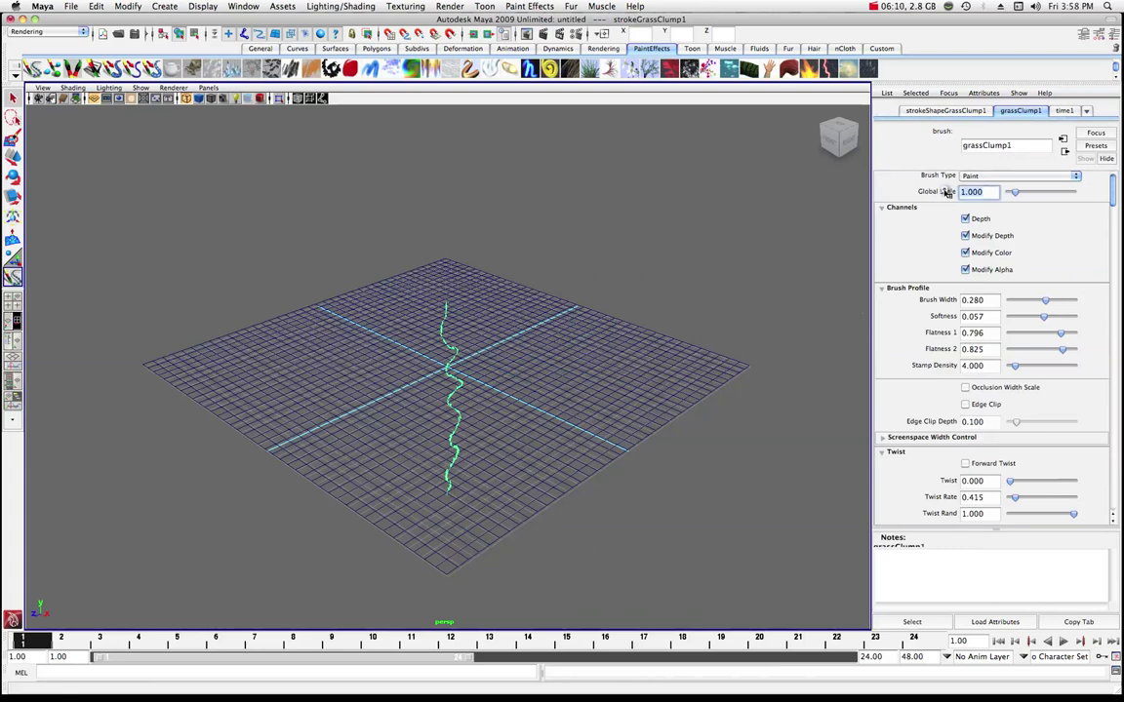
type("50")
key("Return")
left_click(956, 193)
type("20")
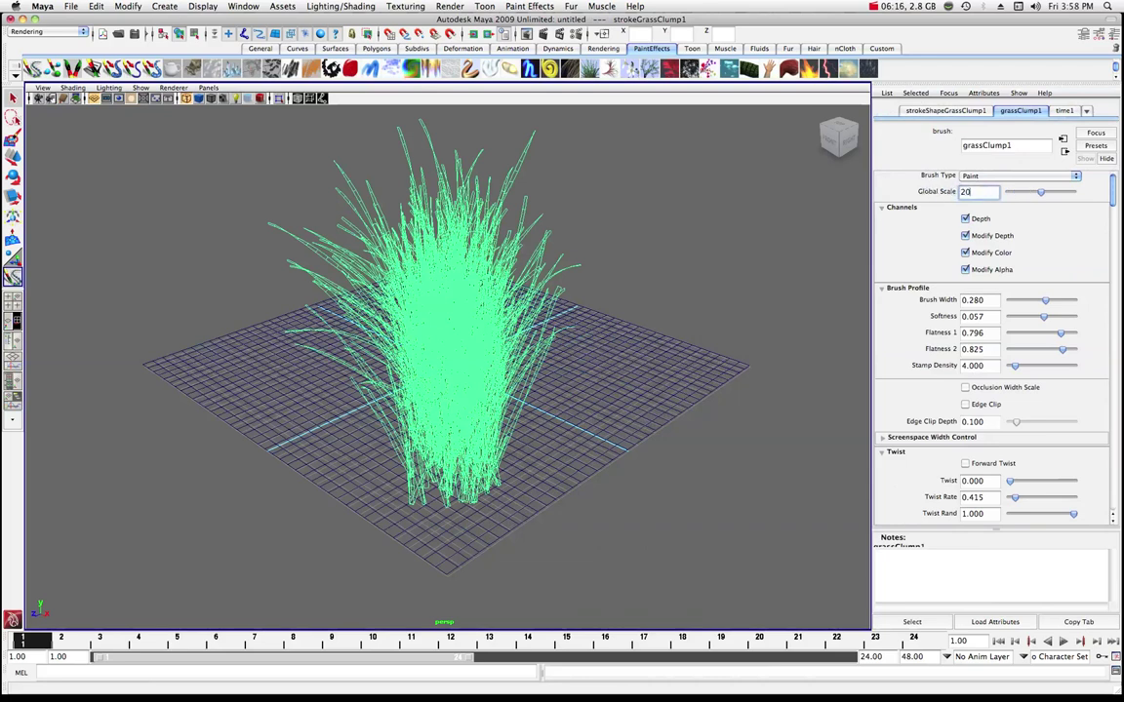
key("Return")
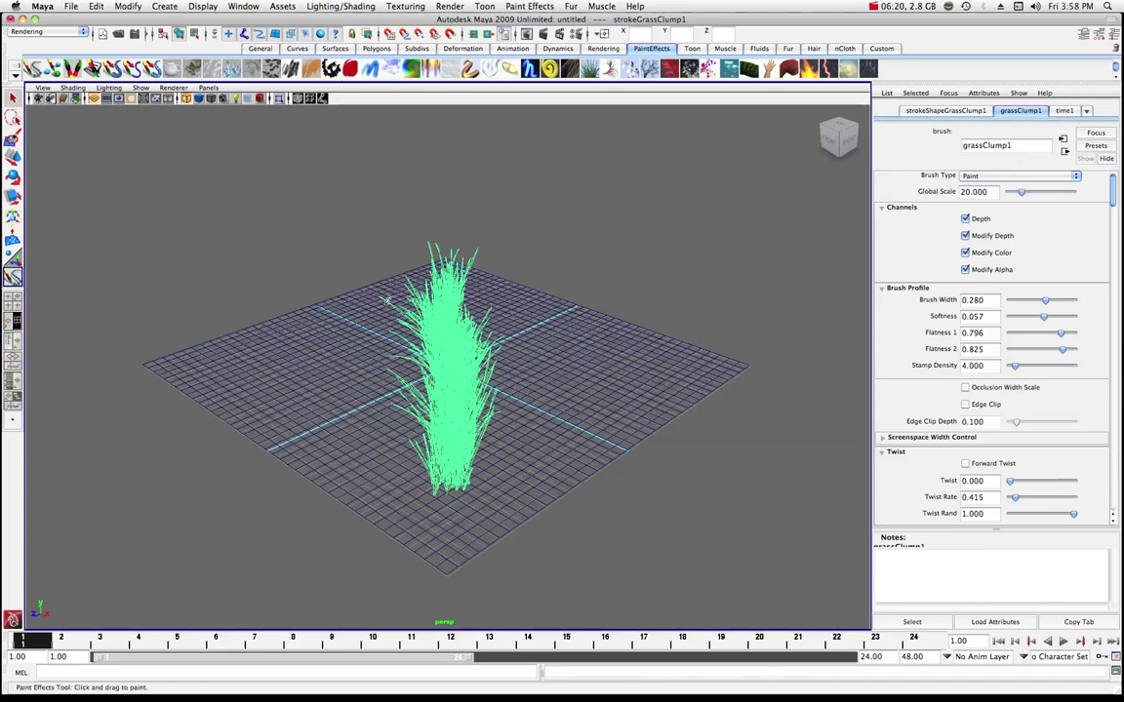
Step: Display the grass smooth shaded in the perspective view and frame it up close from near ground level
left_click_drag(370, 332, 349, 266, "alt")
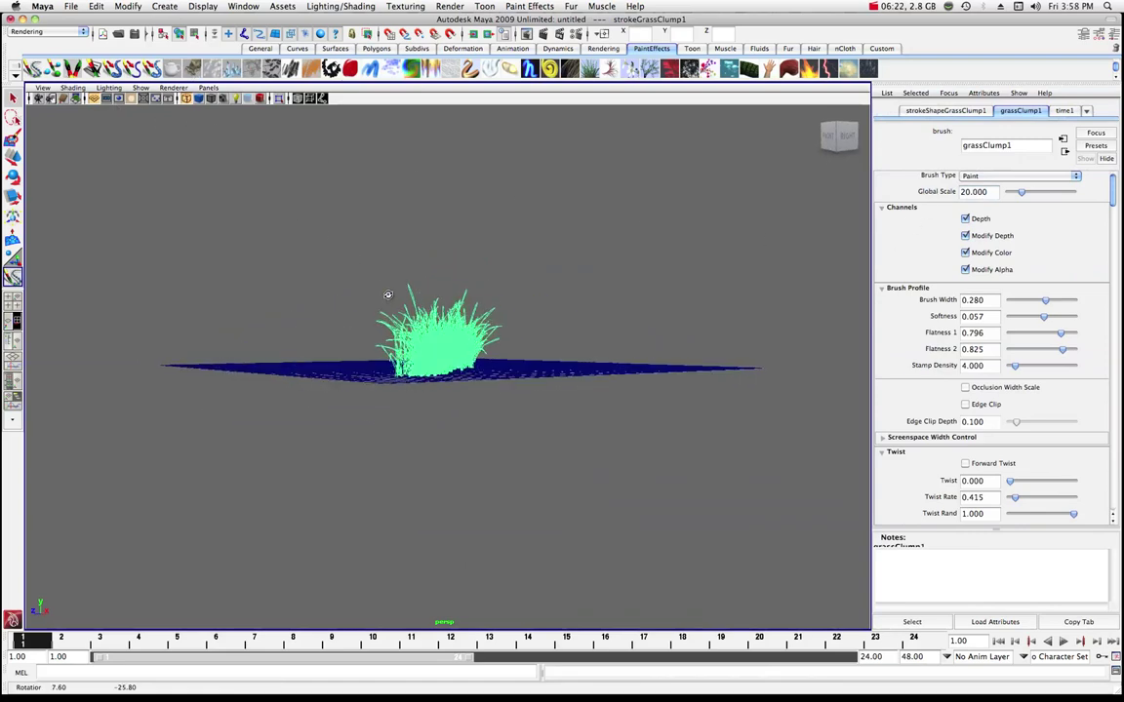
scroll(392, 297, "up", 2)
scroll(393, 296, "up", 3)
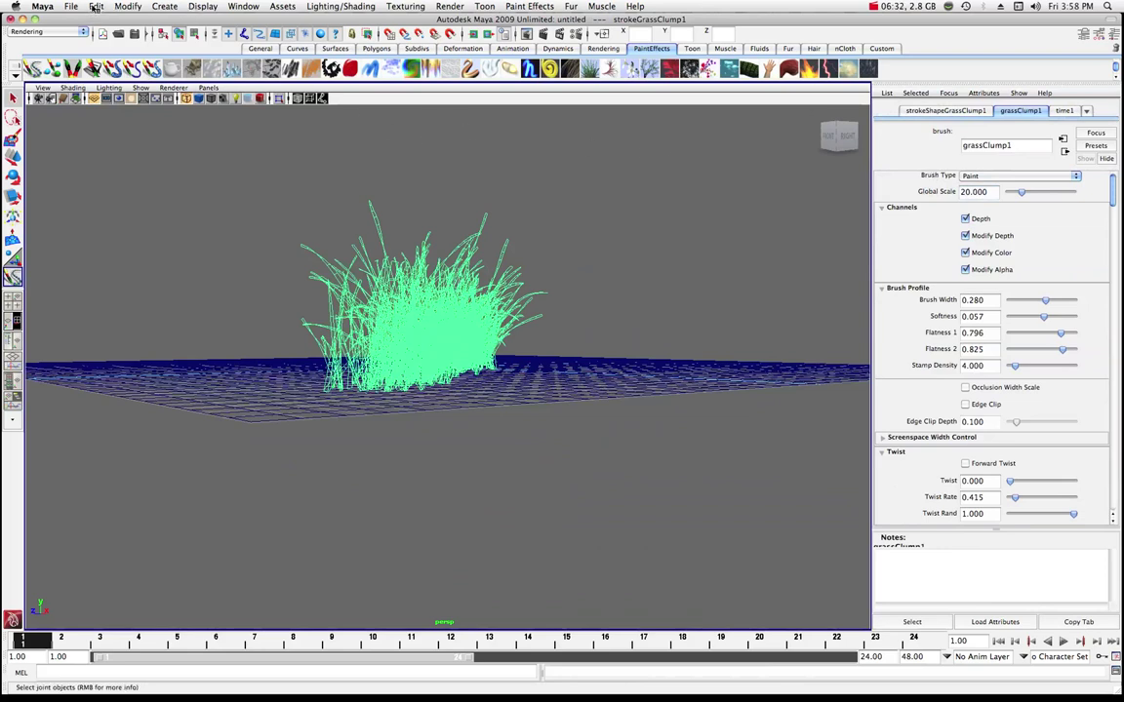
left_click(198, 101)
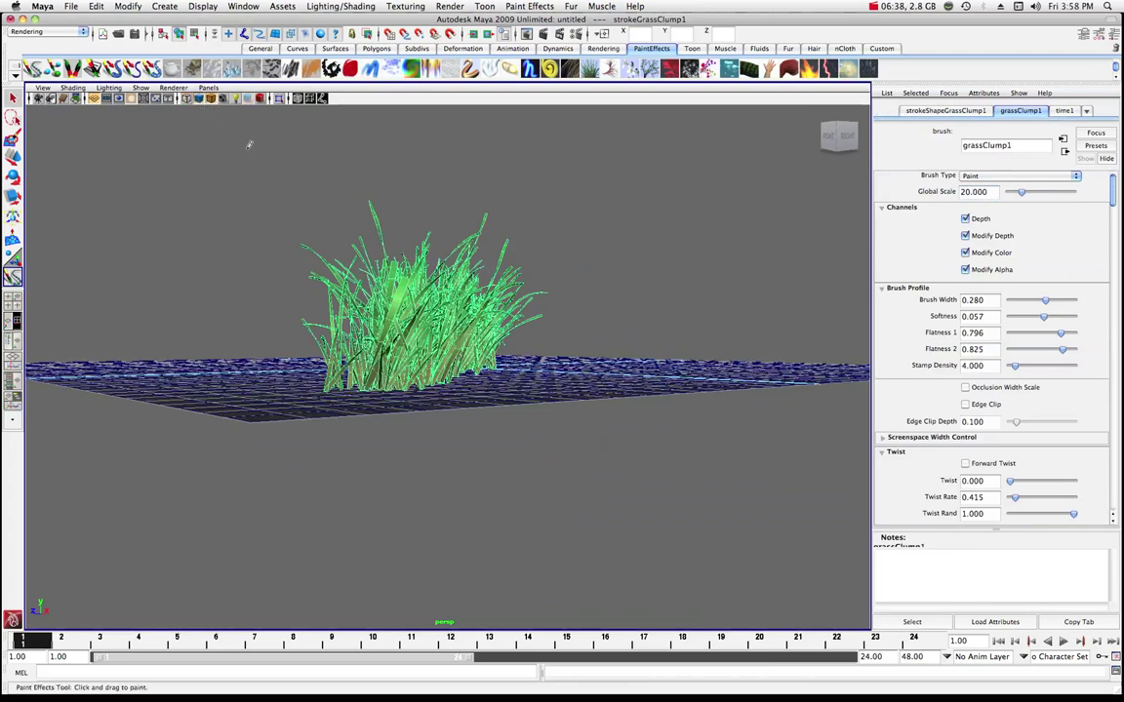
scroll(420, 312, "up", 2)
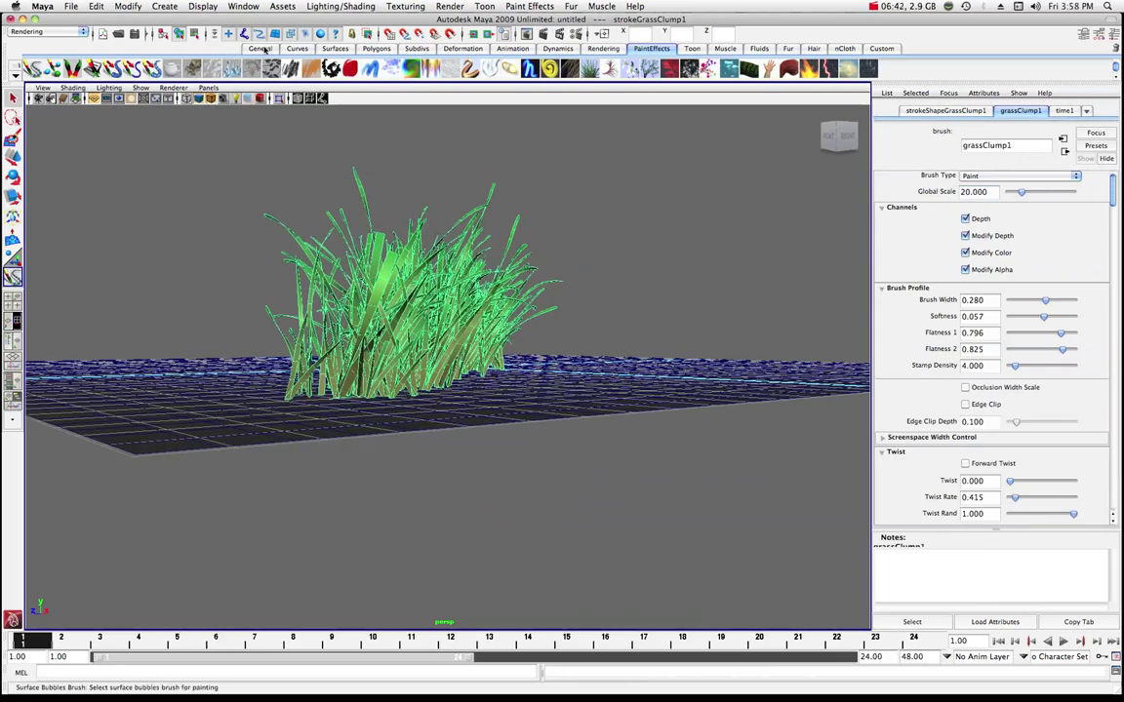
left_click(262, 49)
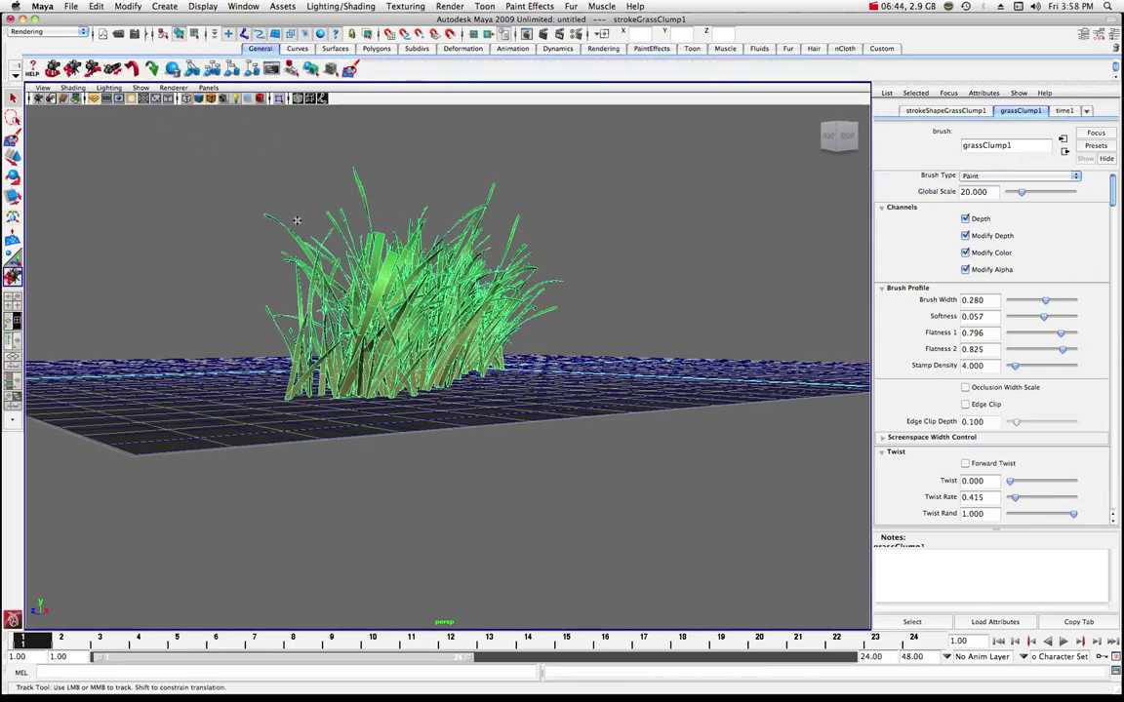
left_click_drag(296, 221, 321, 334)
left_click_drag(367, 382, 435, 384, "alt")
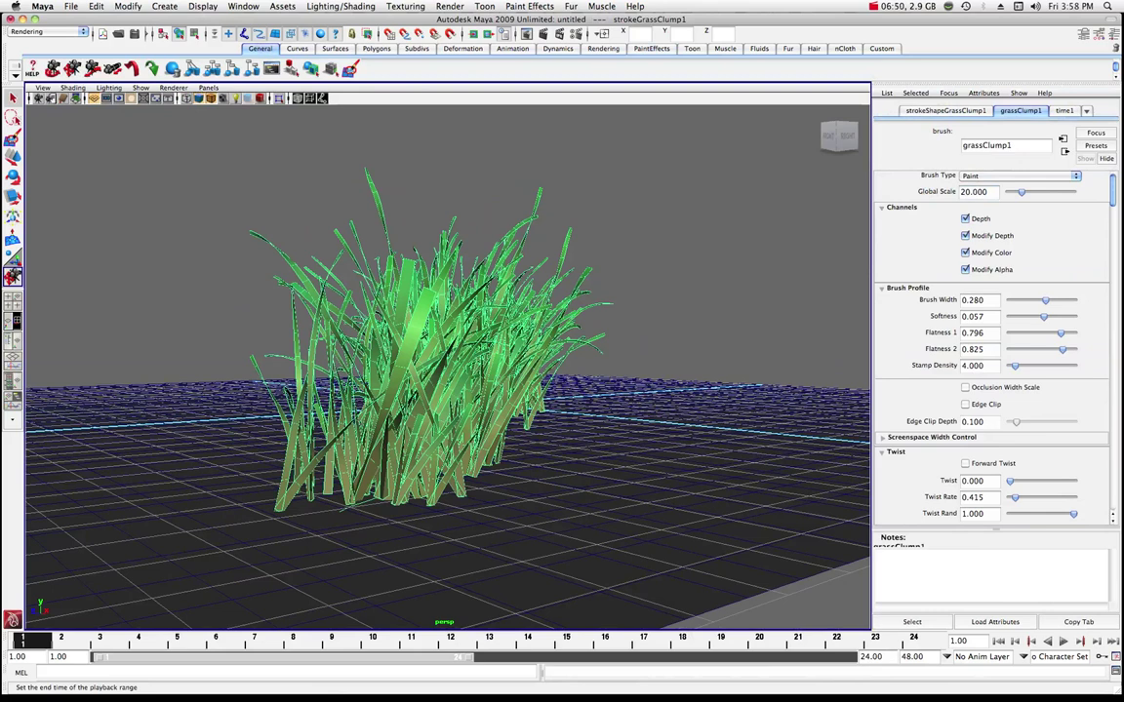
Step: Extend the playback range to end at frame 300
left_click(871, 657)
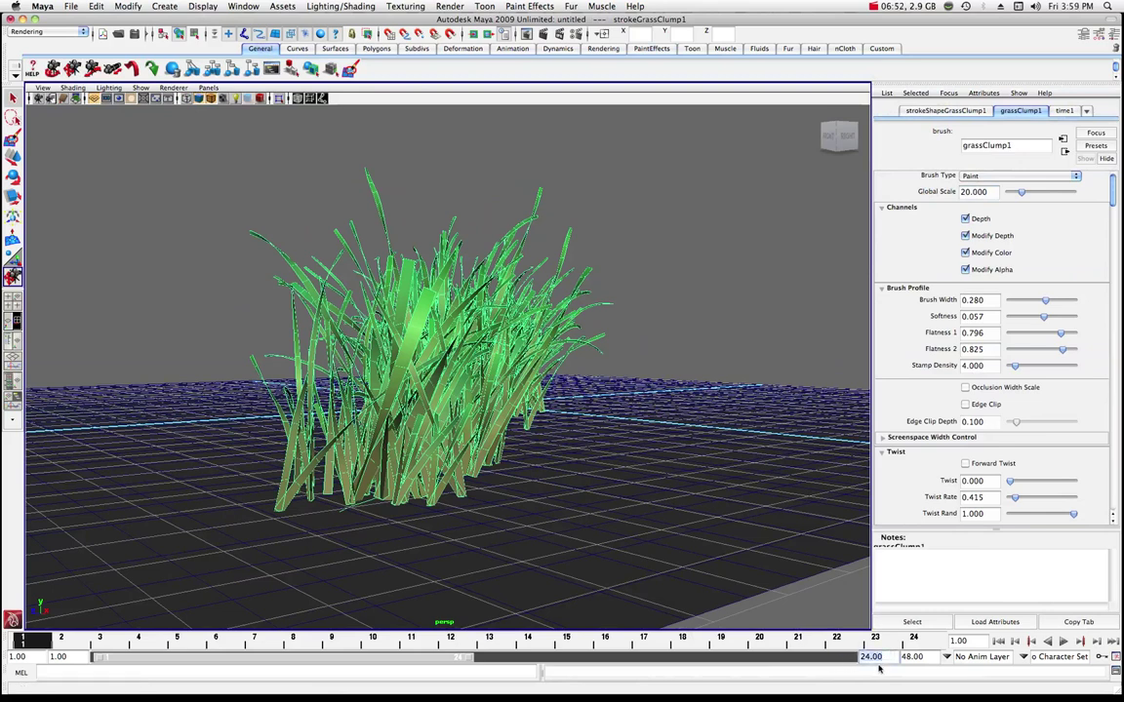
type("300")
key("Return")
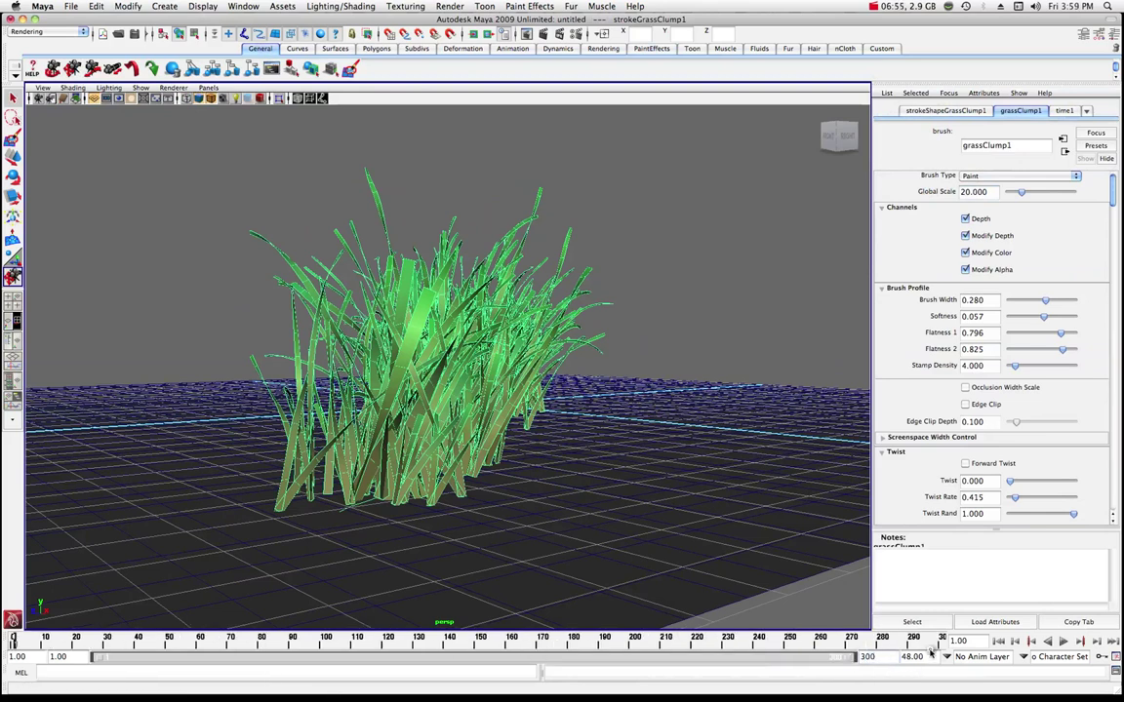
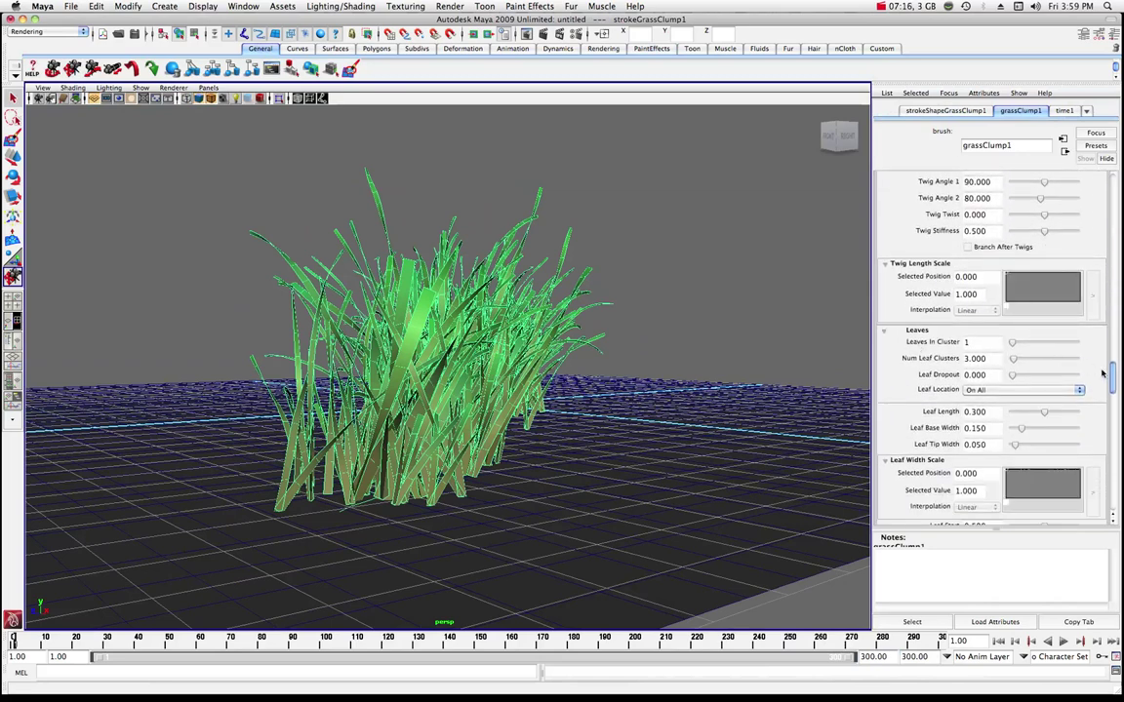
Step: Set the Turbulence Type of the grassClump1 brush to Grass Wind in the Tubes behavior settings
left_click_drag(1114, 376, 1114, 290)
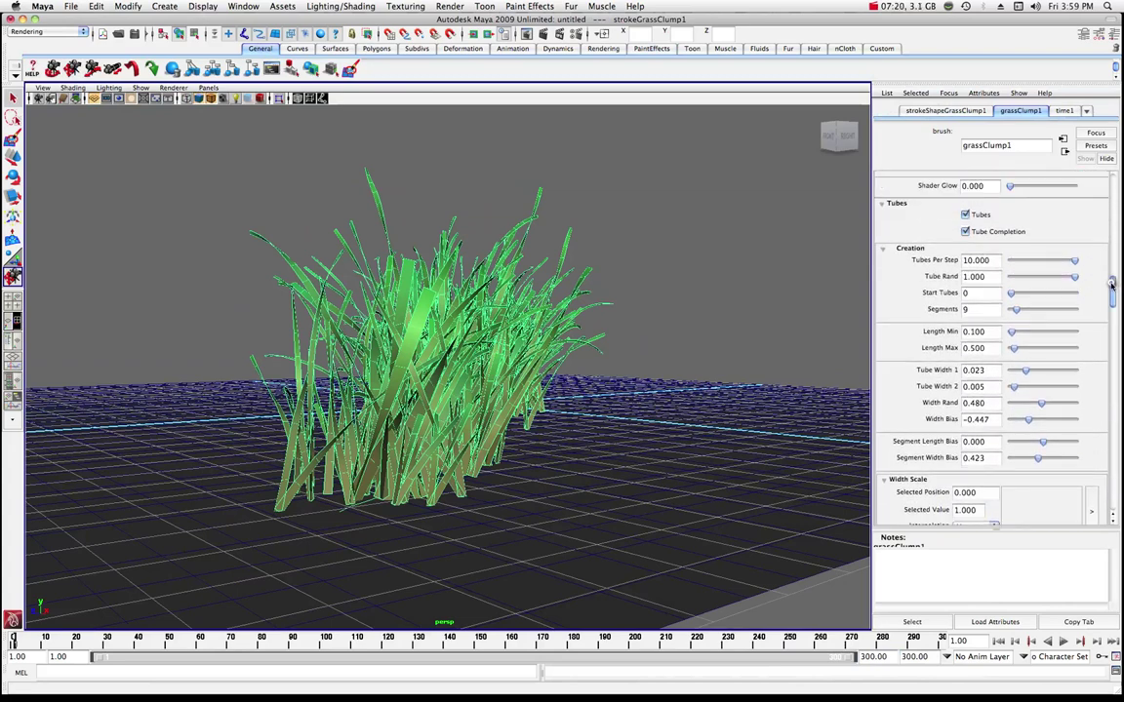
left_click(883, 204)
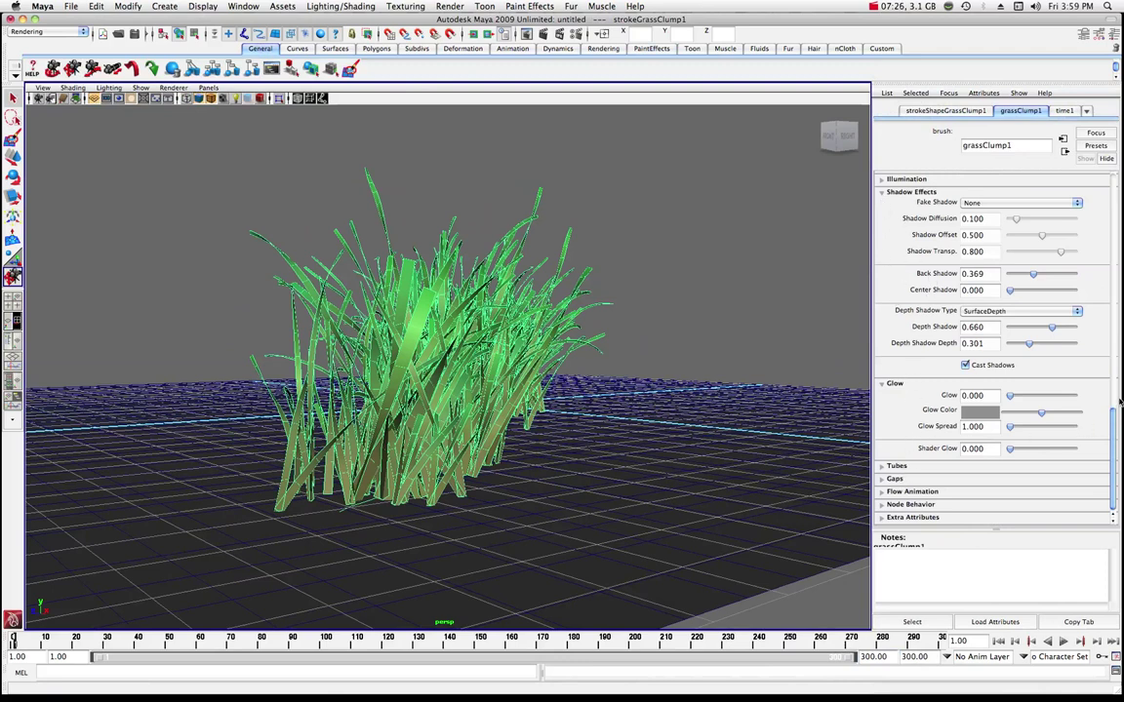
left_click(882, 466)
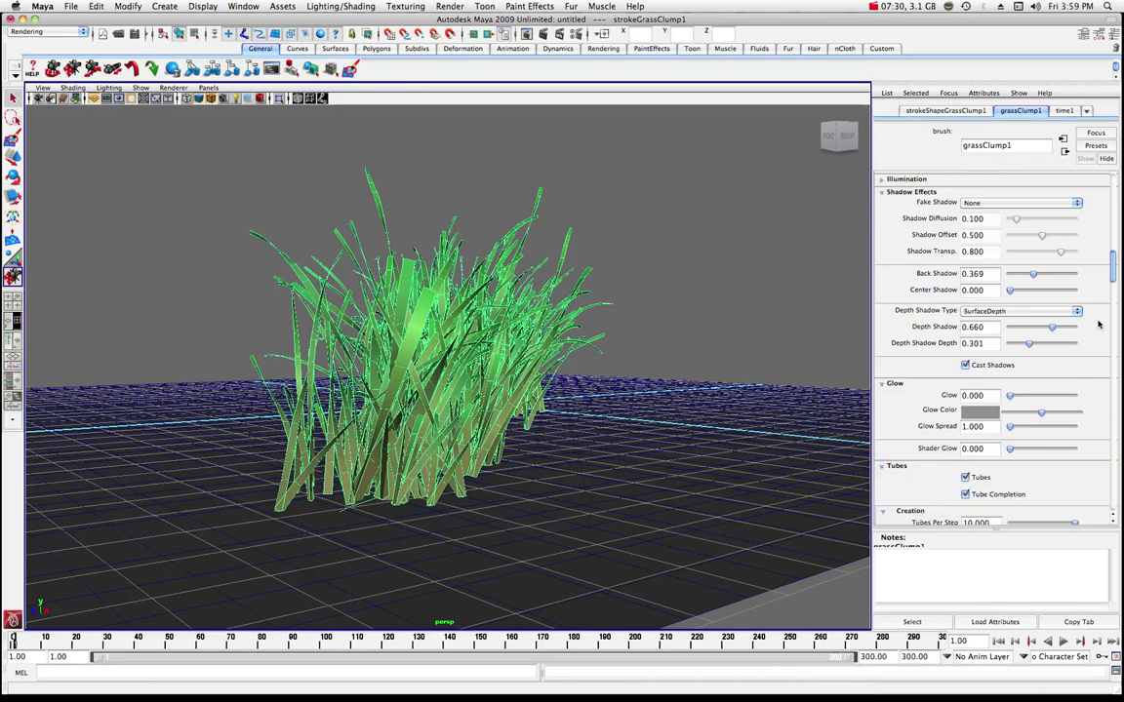
left_click_drag(1112, 273, 1113, 480)
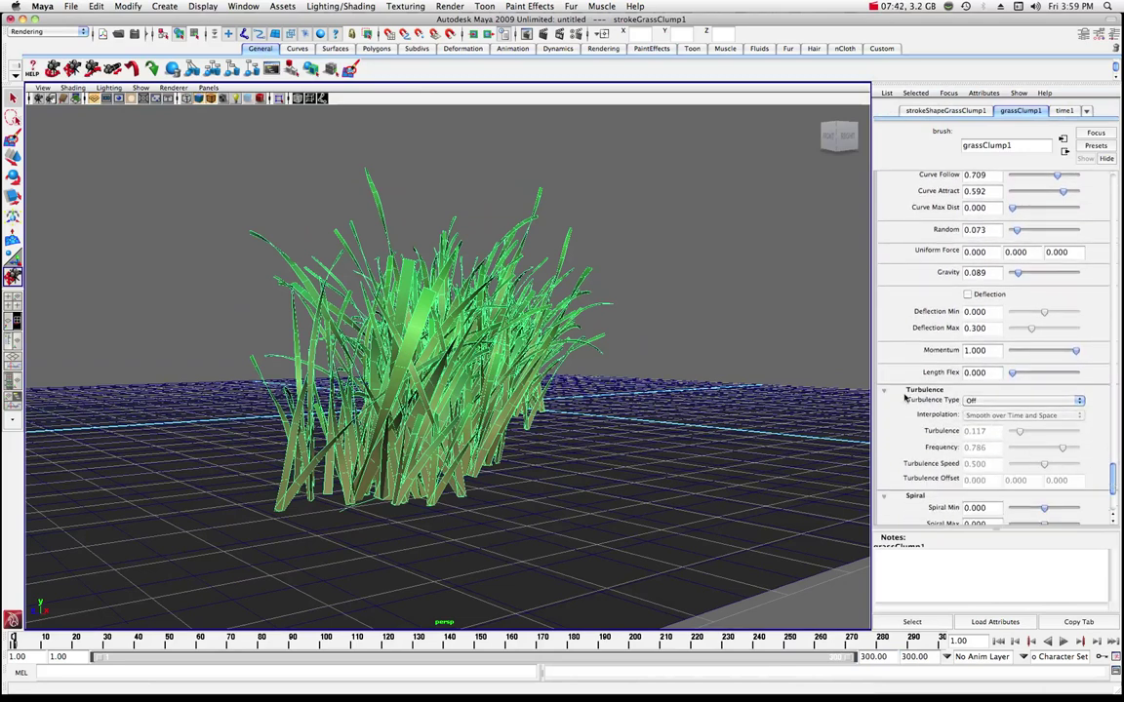
left_click(1080, 401)
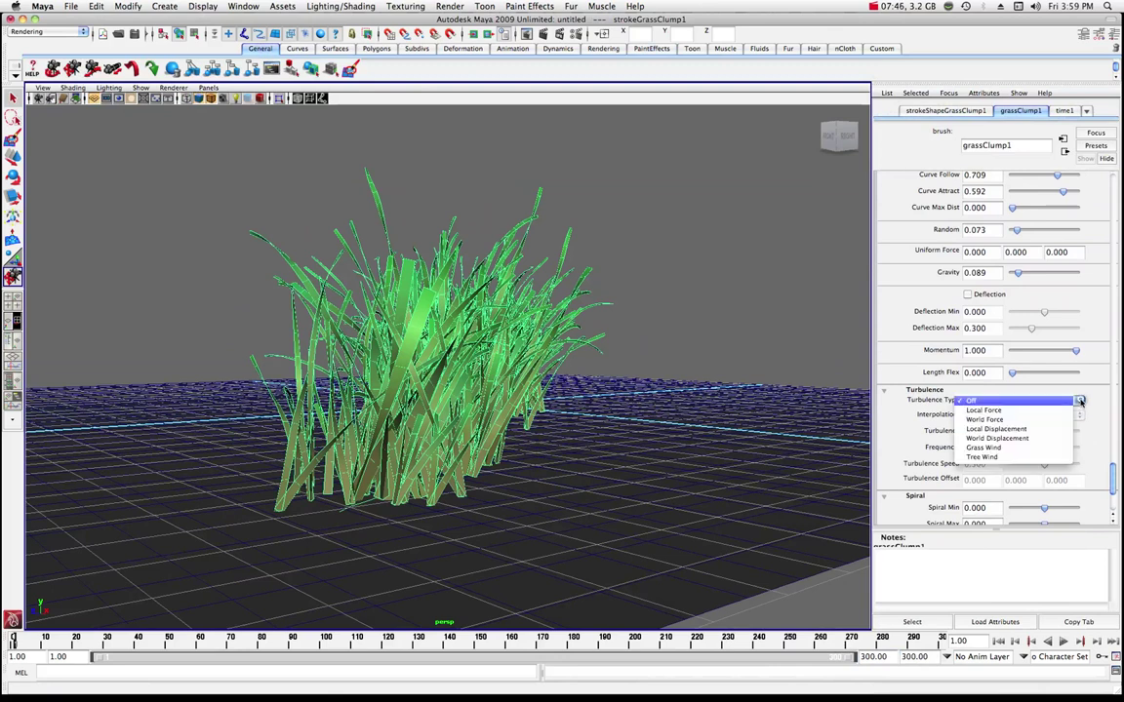
left_click(984, 449)
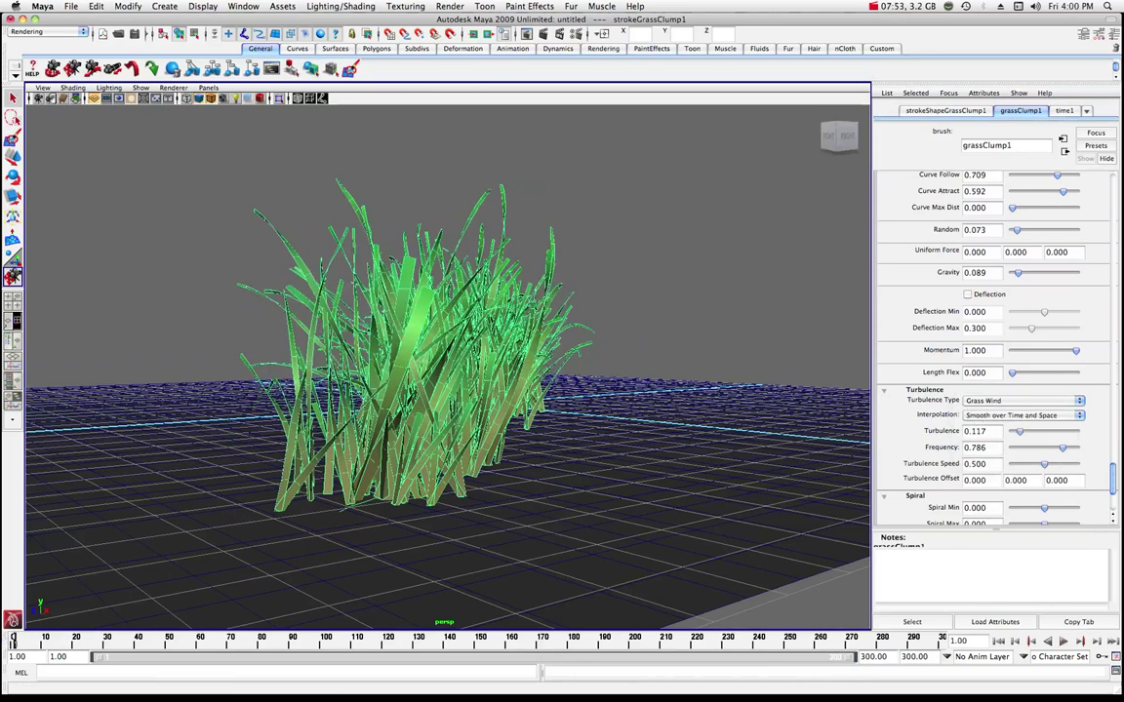
Step: Play the grass animation and tune its wind to Turbulence 0.431, Frequency 0.450 and Turbulence Speed 0.450
left_click(1063, 642)
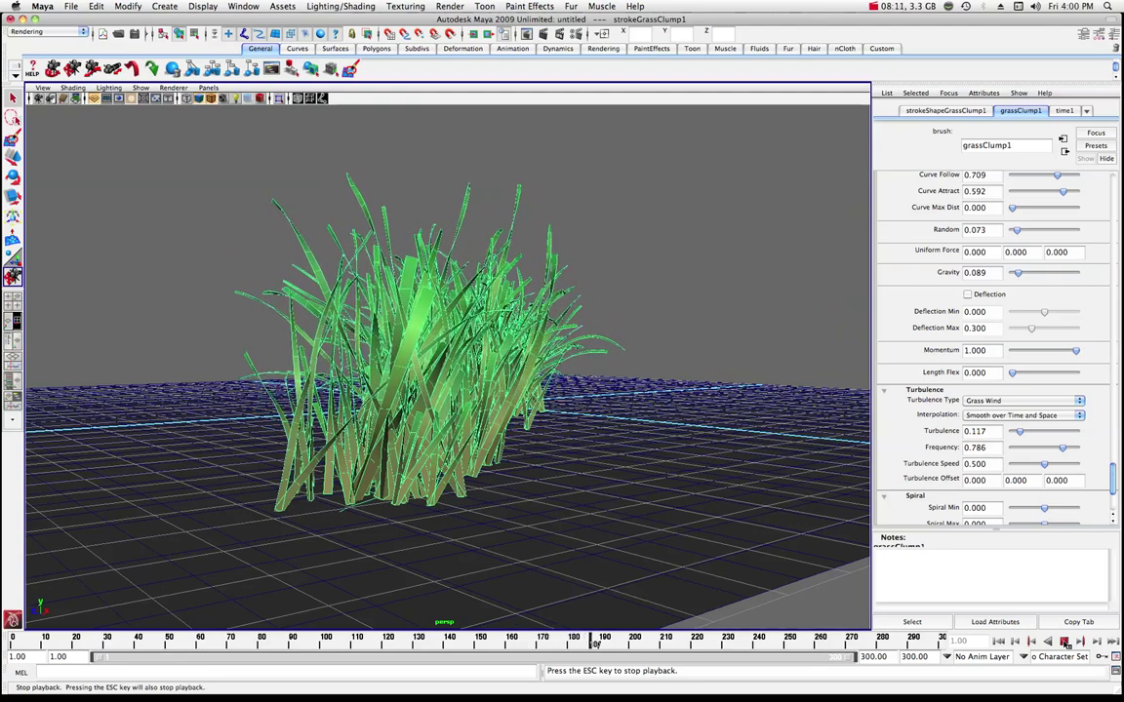
left_click(1065, 641)
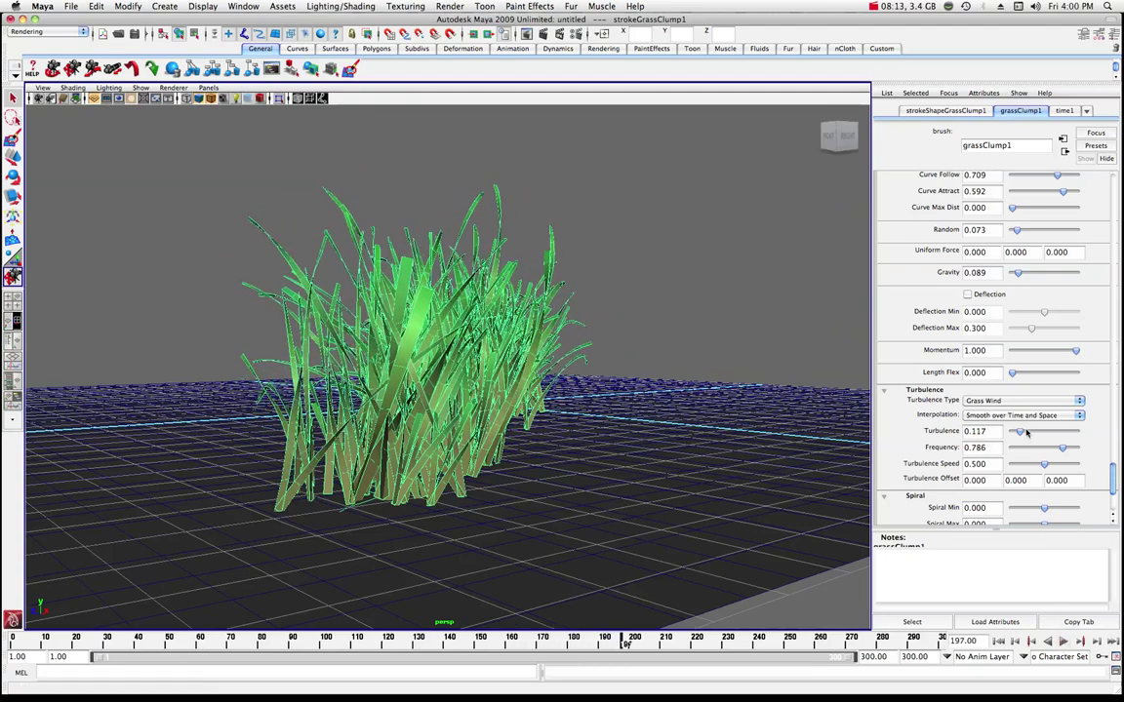
left_click(1064, 641)
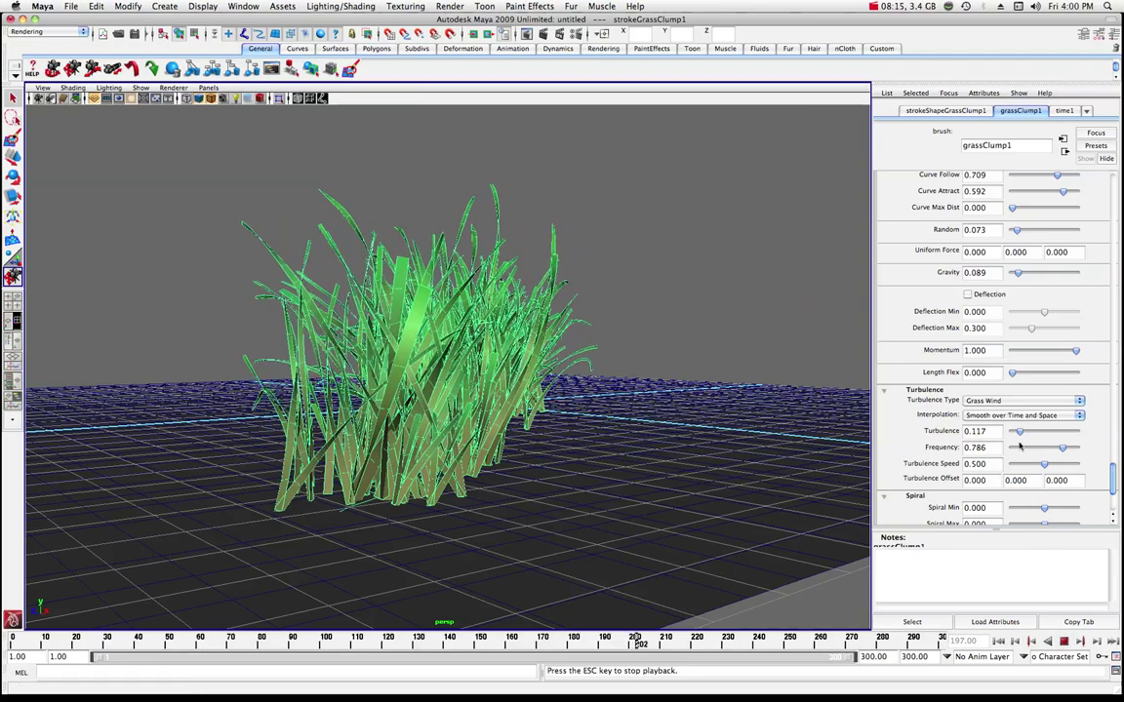
mouse_move(1026, 435)
left_mouse_down()
mouse_move(1064, 435)
mouse_move(1040, 432)
mouse_move(1075, 451)
mouse_move(1014, 448)
left_mouse_up()
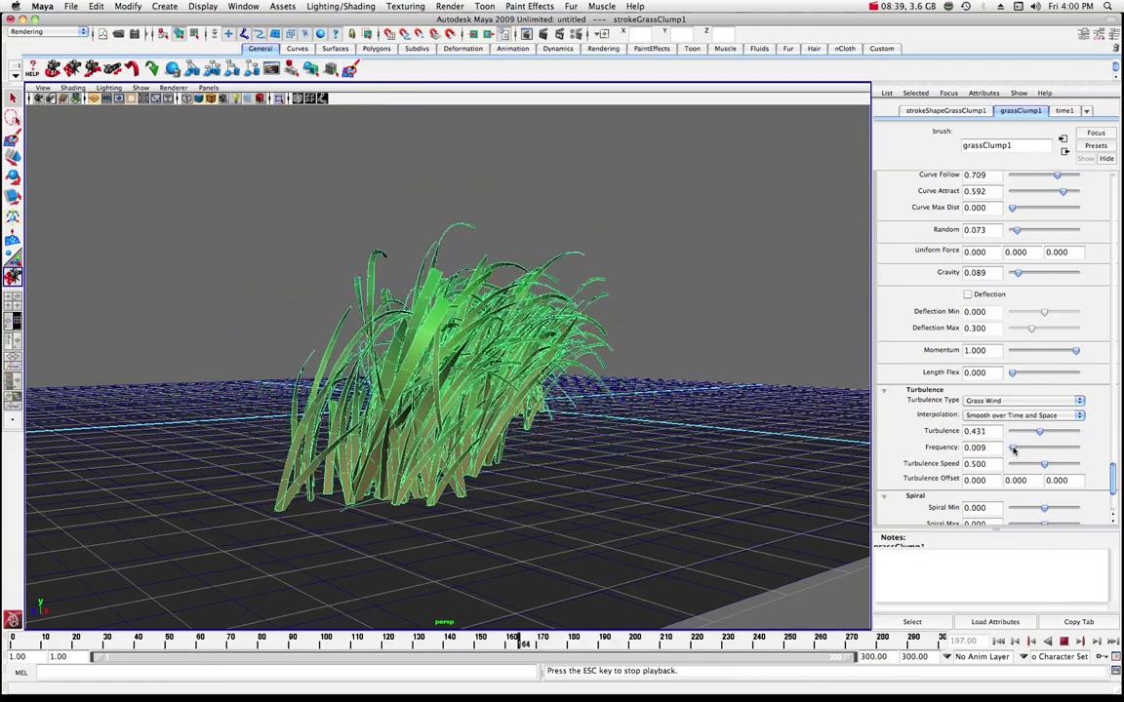
left_click_drag(1014, 449, 1041, 466)
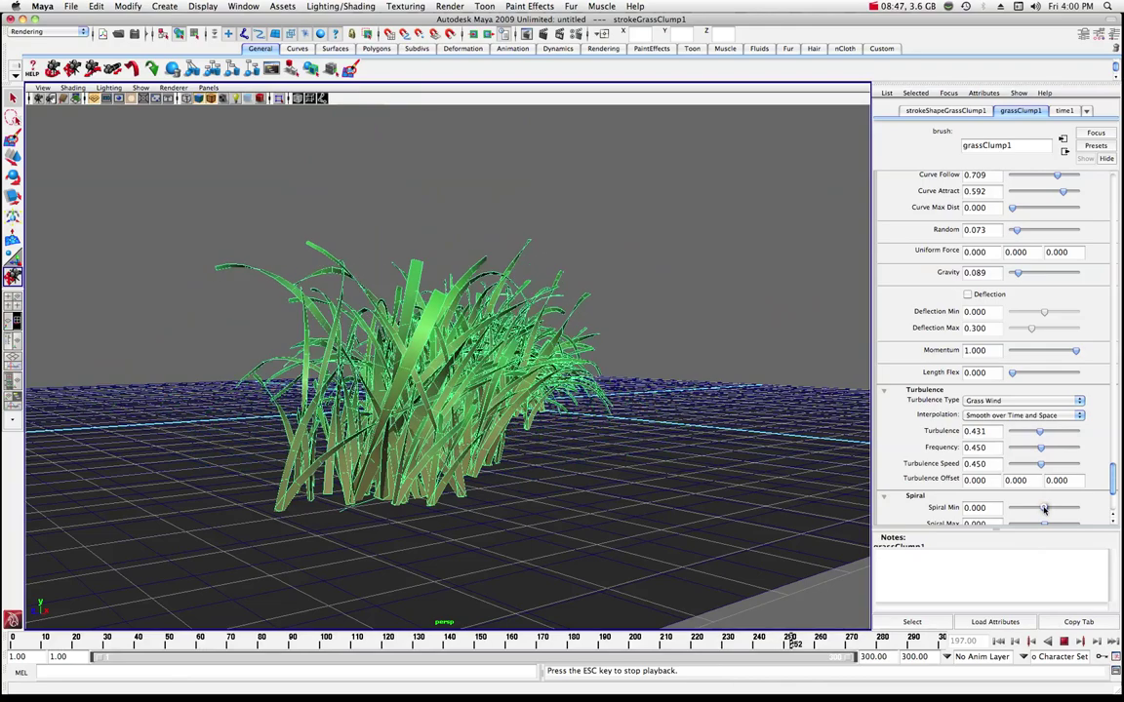
Step: Try Spiral Min values of 0.945 and -0.835 on the grass during playback, and stop the playback
left_click_drag(1045, 509, 1074, 512)
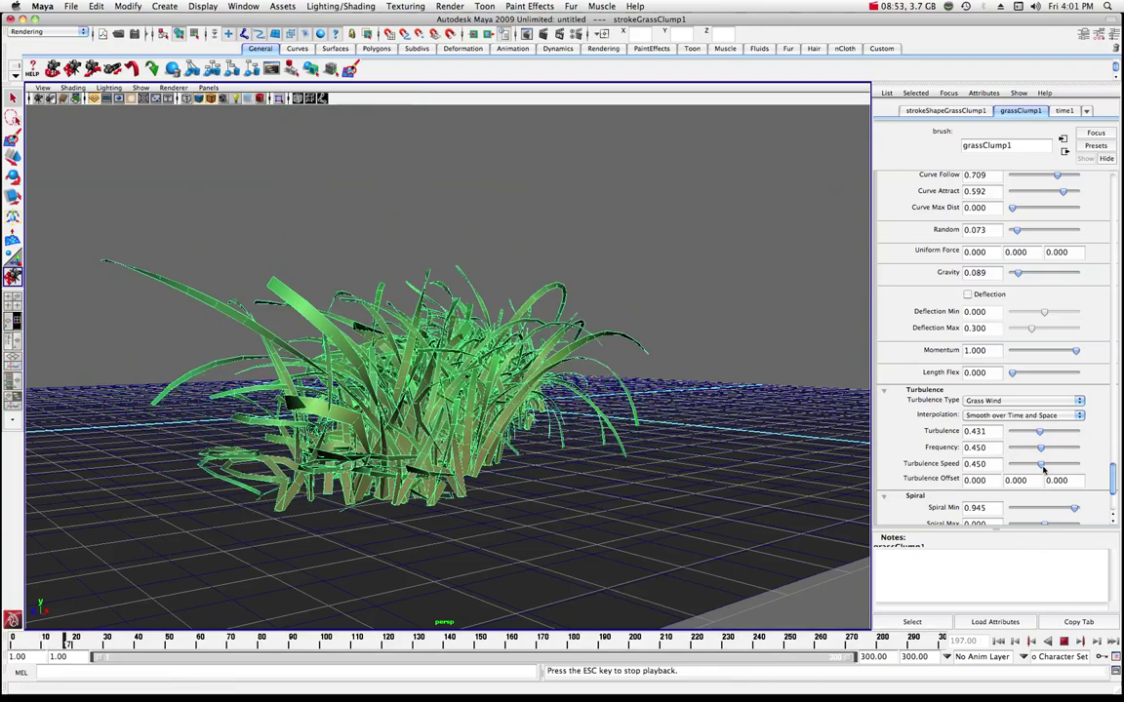
left_click_drag(1074, 508, 1018, 510)
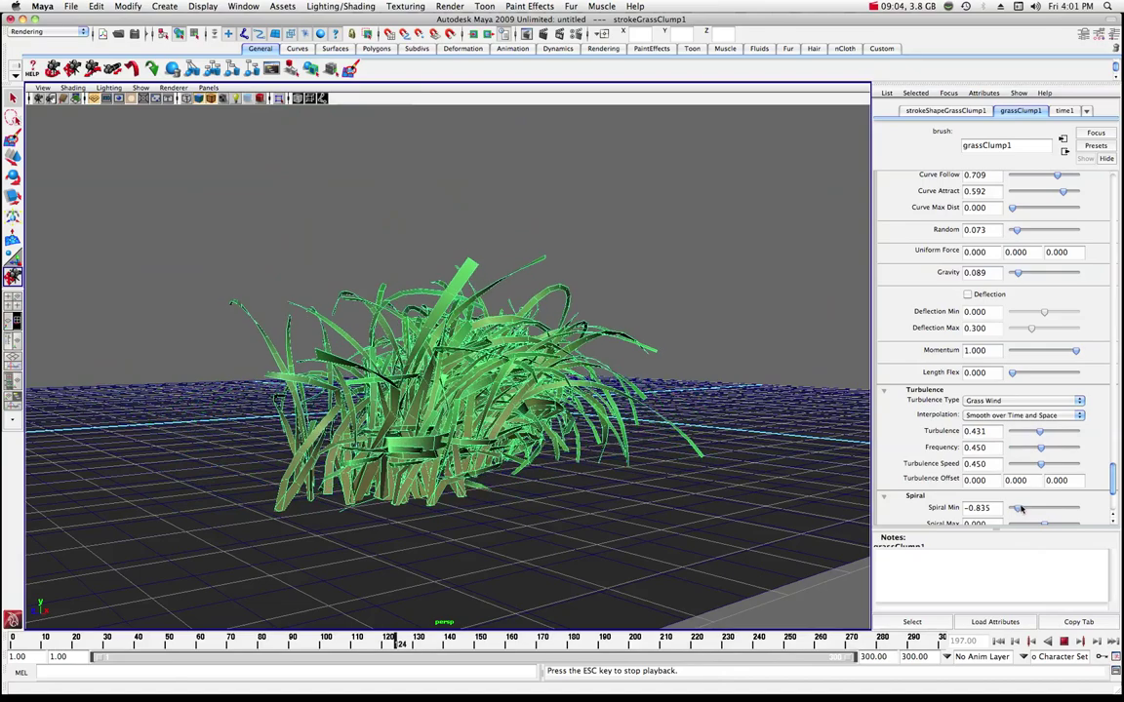
key("Escape")
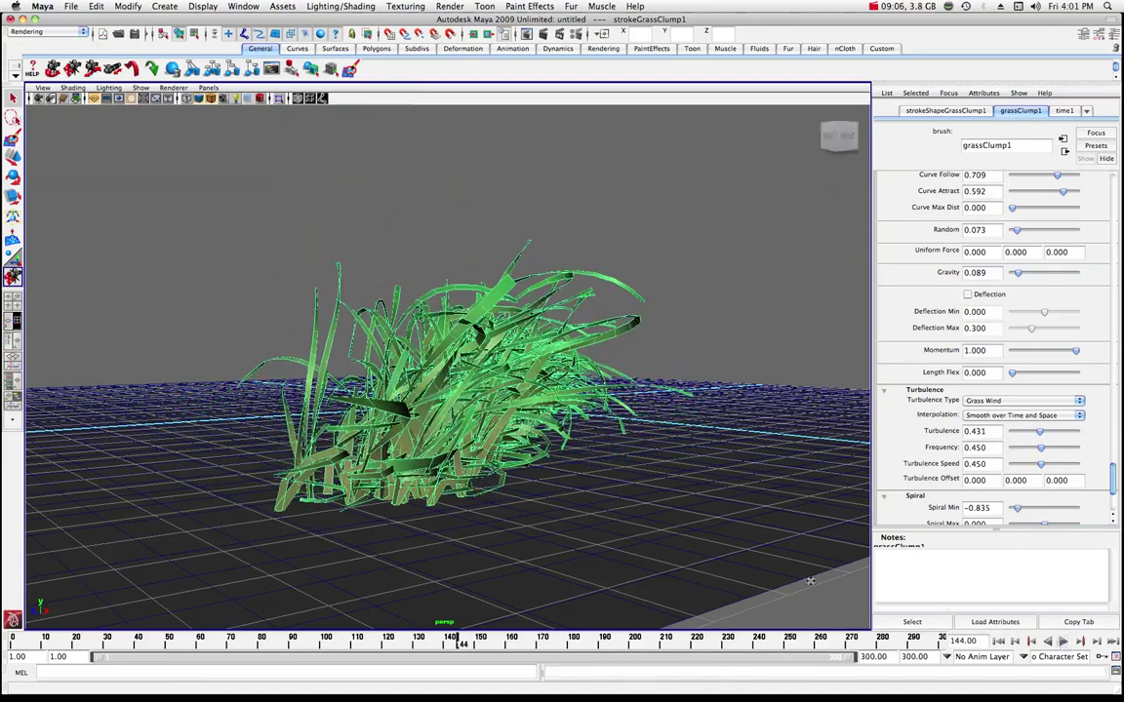
Step: Return to frame 1, set the brush's Spiral Min to -1.000 and set a key on it
key("alt+shift+v")
key("alt+v")
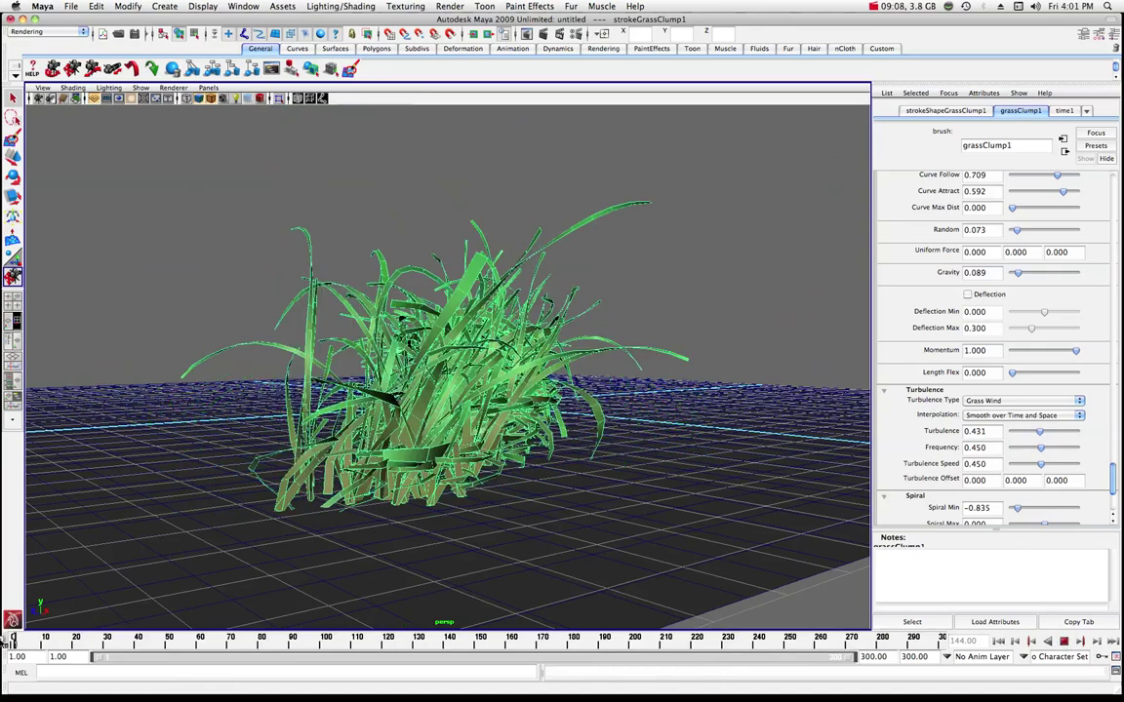
key("Escape")
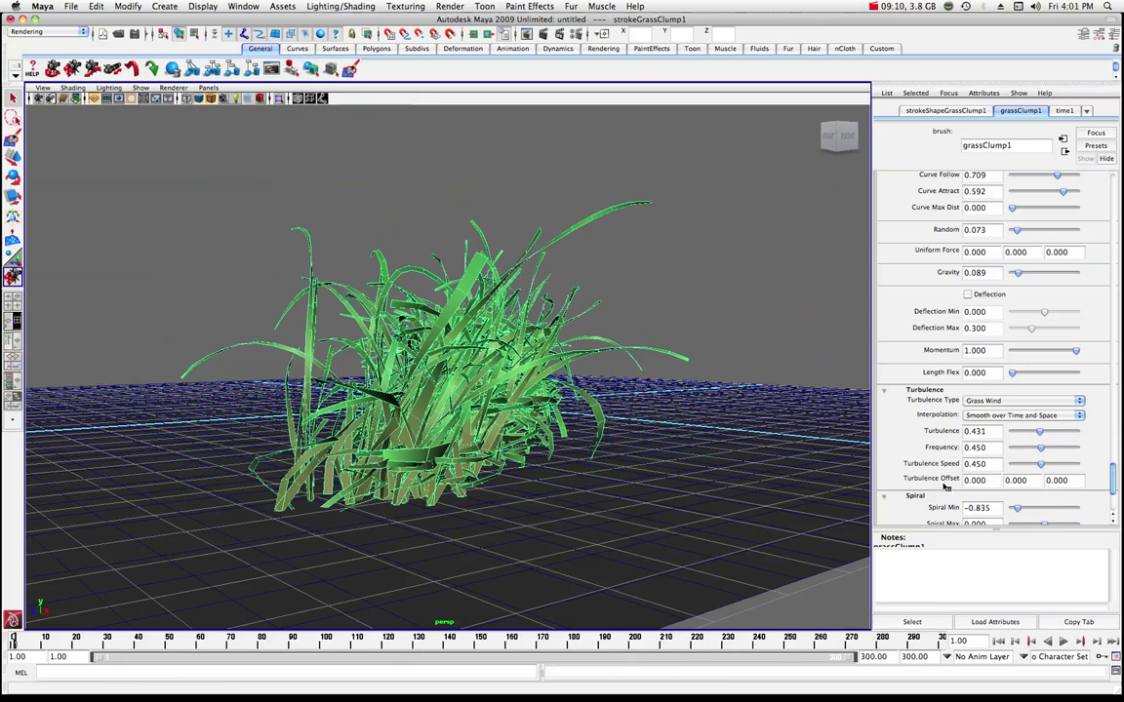
scroll(945, 487, "down", 1)
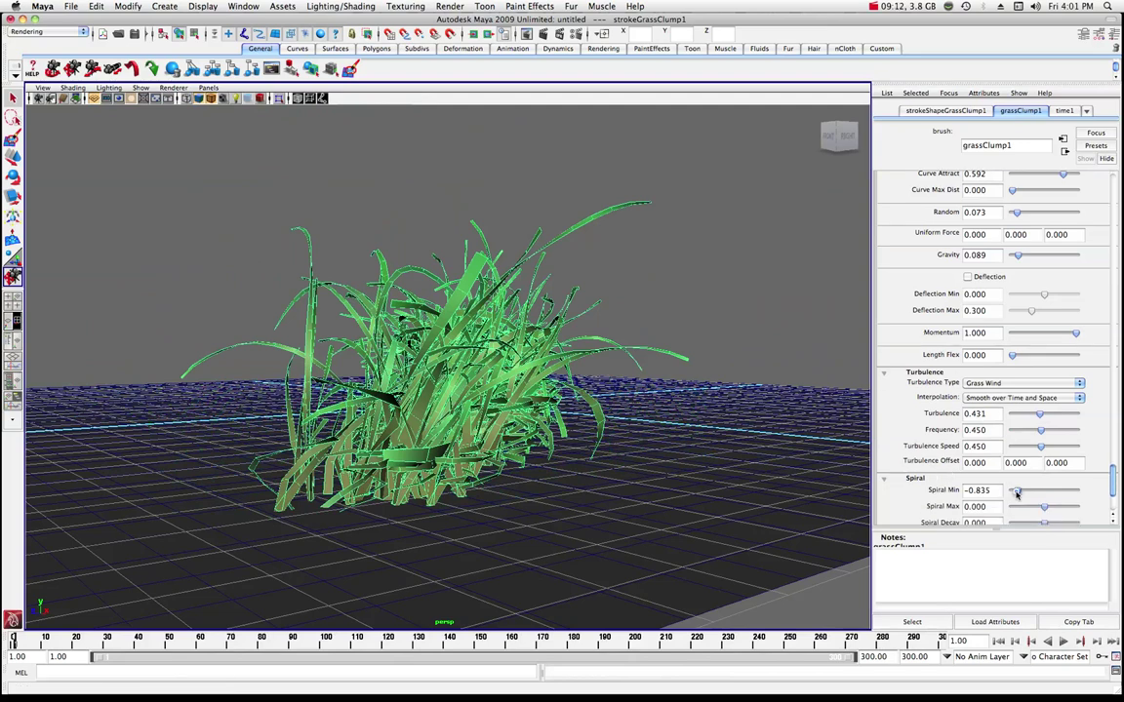
mouse_move(1017, 494)
left_mouse_down()
mouse_move(1041, 492)
mouse_move(1011, 495)
left_mouse_up()
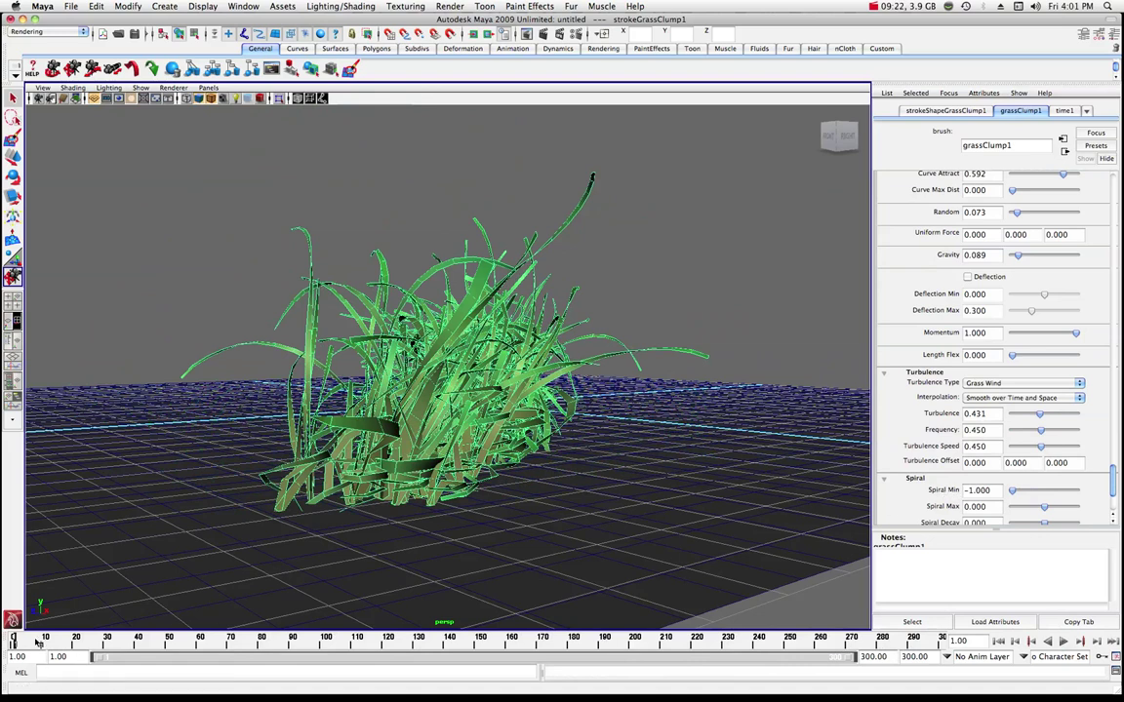
right_click(941, 495)
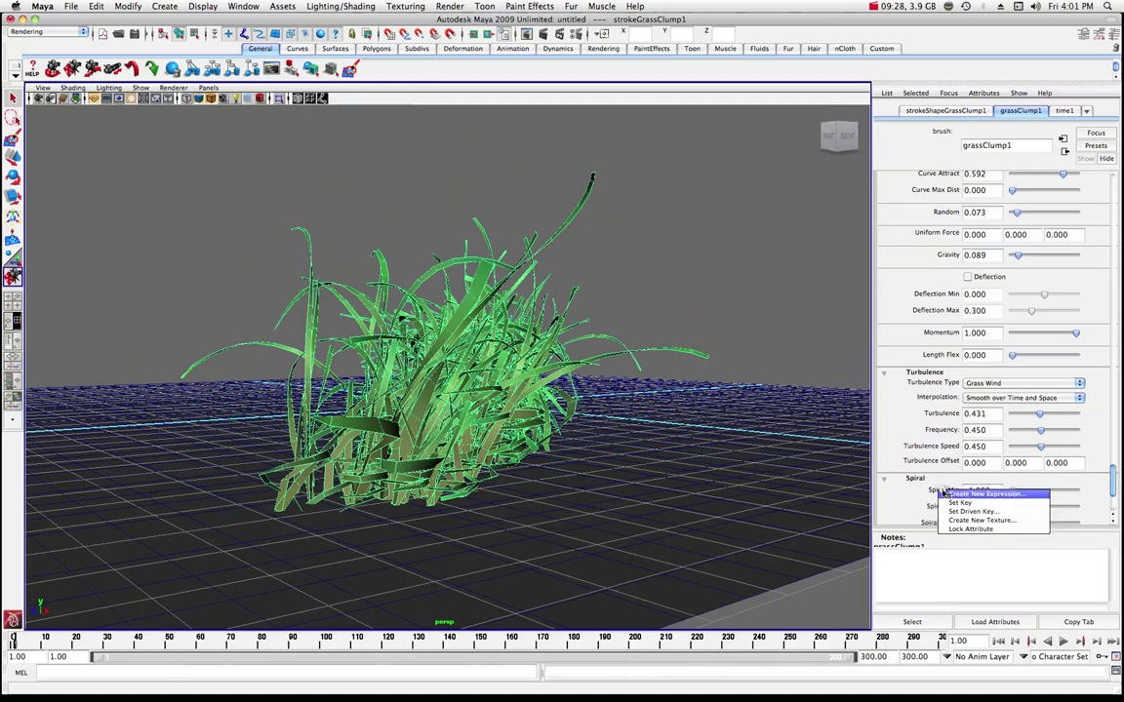
left_click(944, 502)
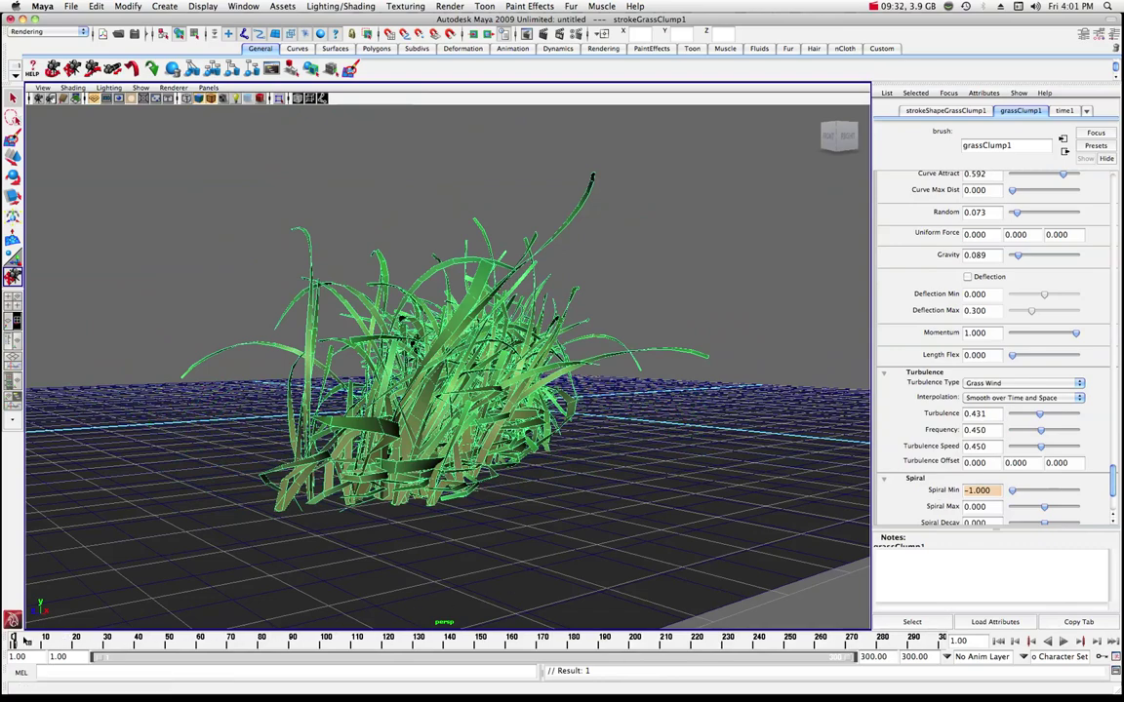
Step: Go to frame 50, set Spiral Min to about 0.009 and key it there
left_click_drag(20, 641, 169, 652)
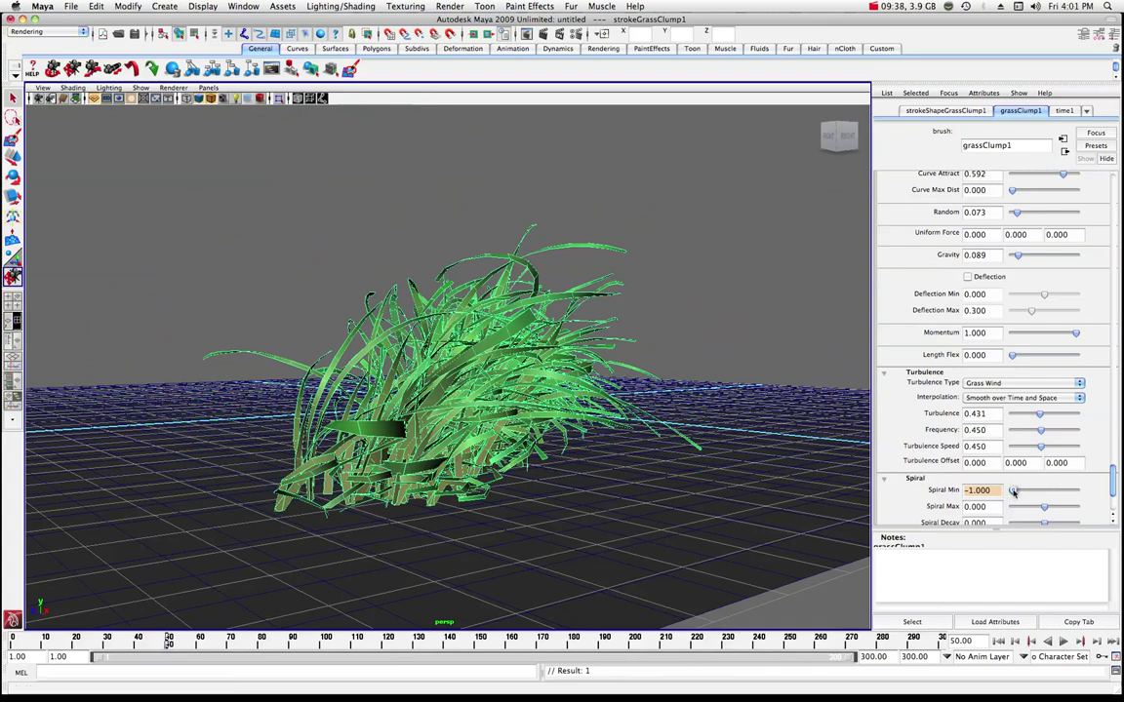
left_click_drag(1013, 491, 1047, 493)
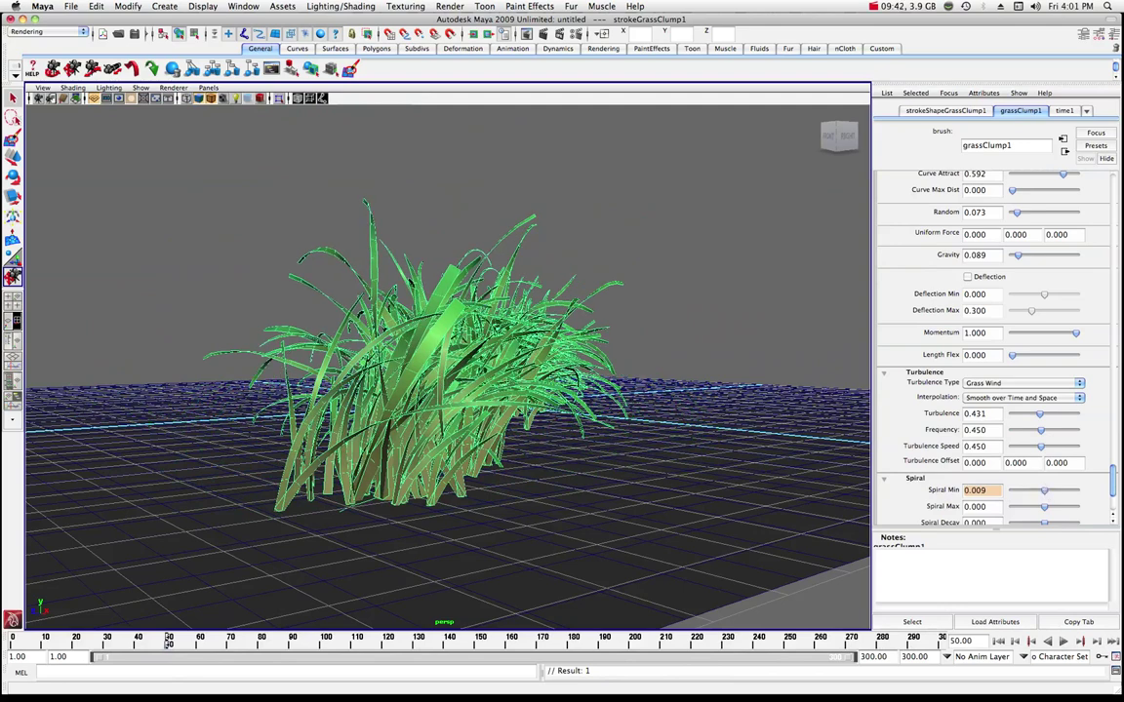
right_click(943, 492)
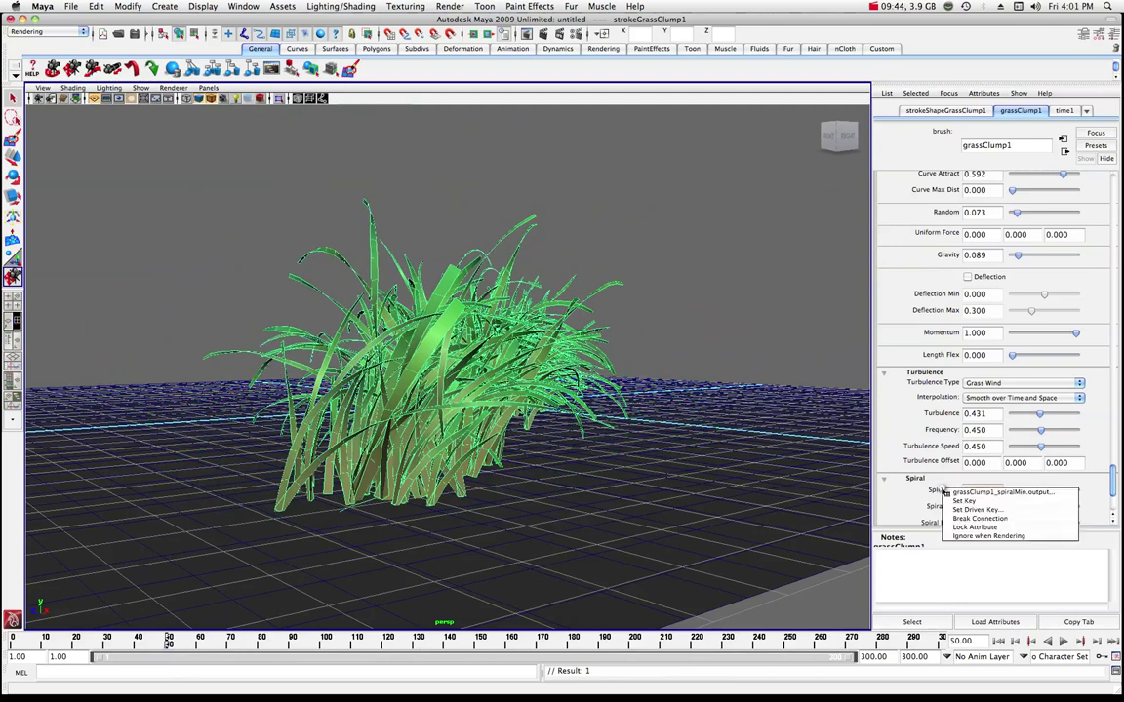
left_click(956, 501)
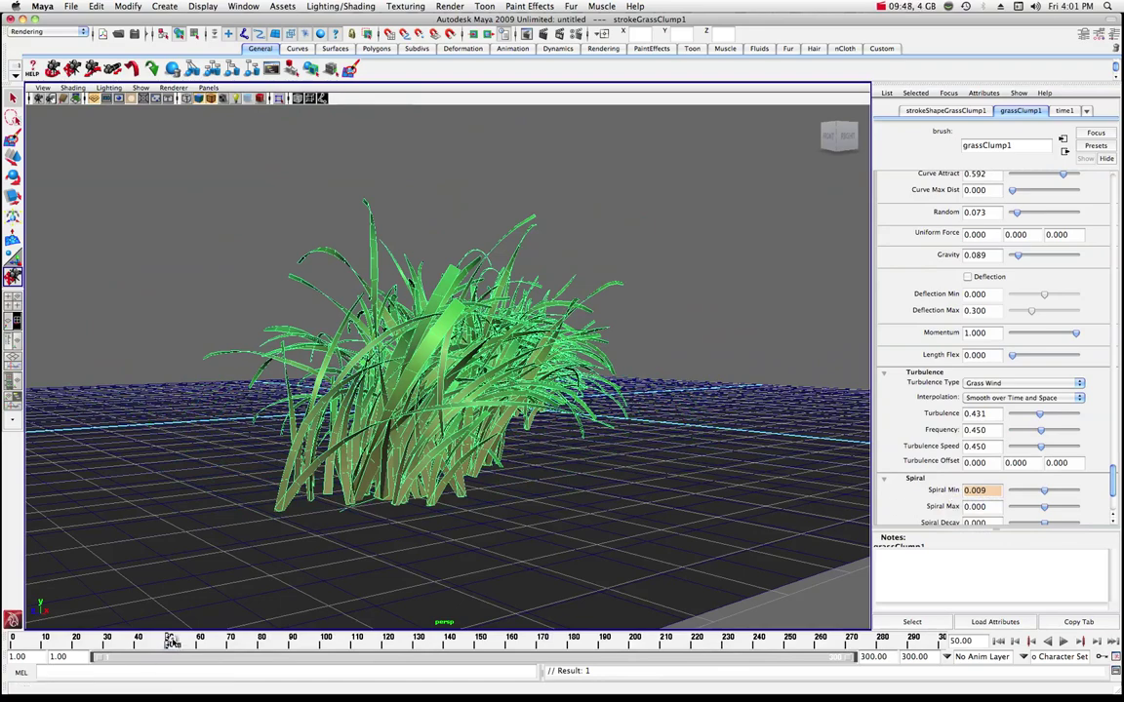
Step: Rewind to frame 1 and play the animation past frame 100 to review the keyed spiral motion
left_click_drag(170, 641, 12, 641)
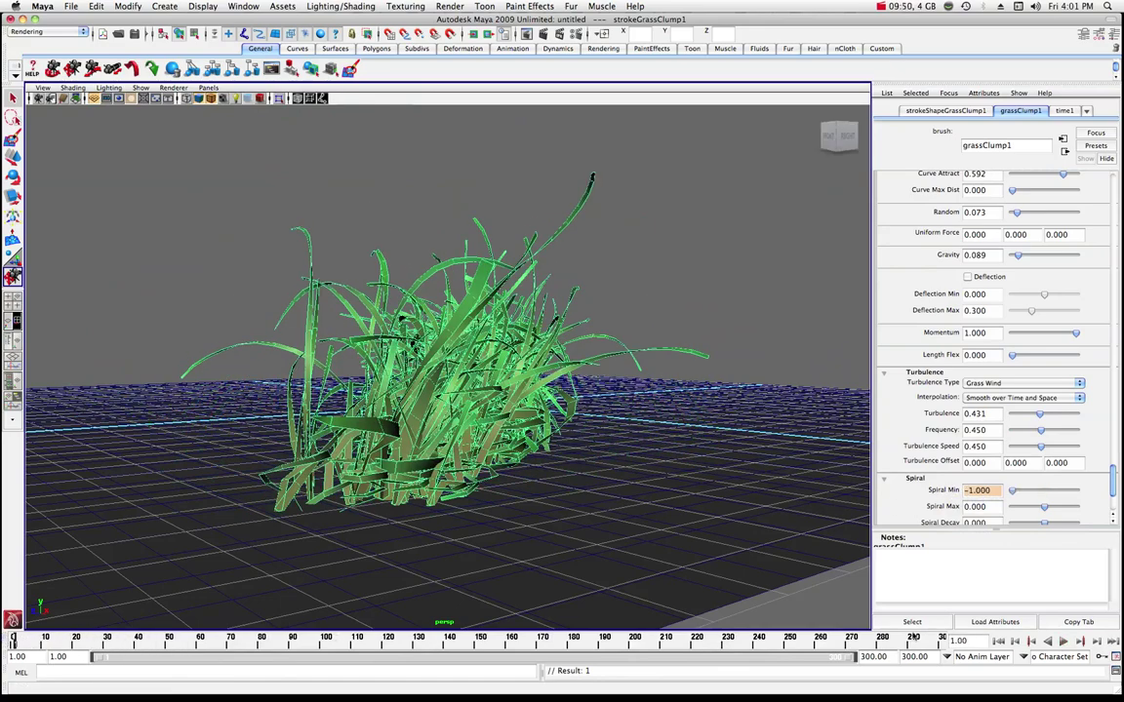
left_click(1064, 641)
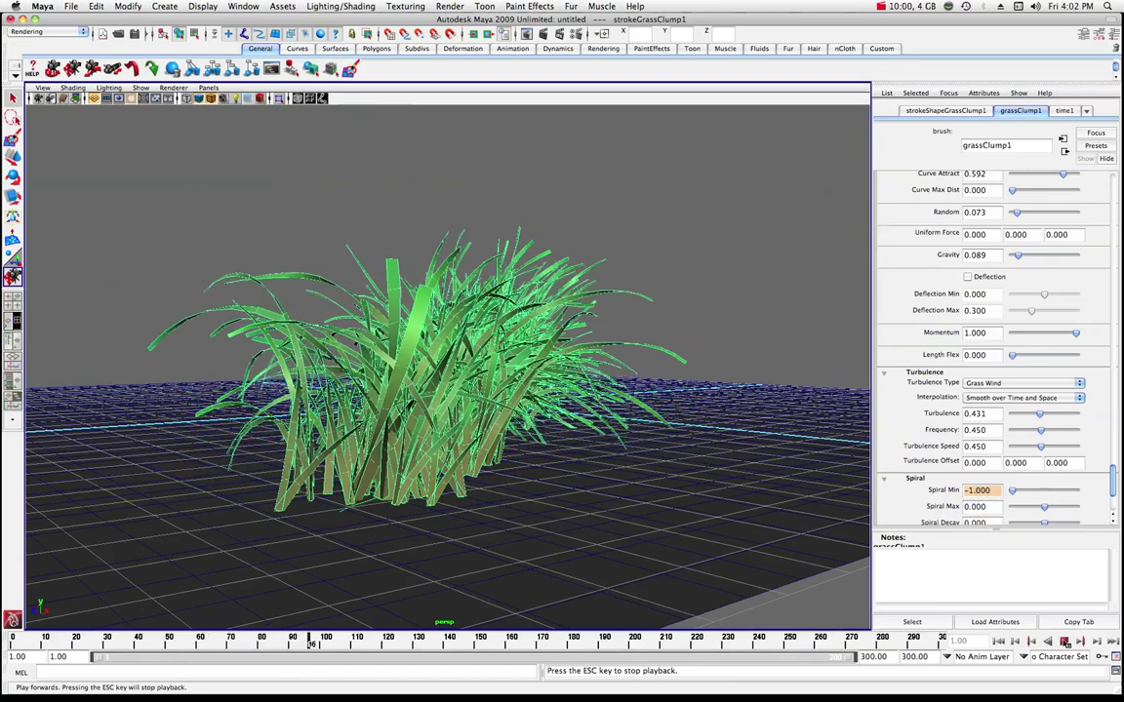
key("Escape")
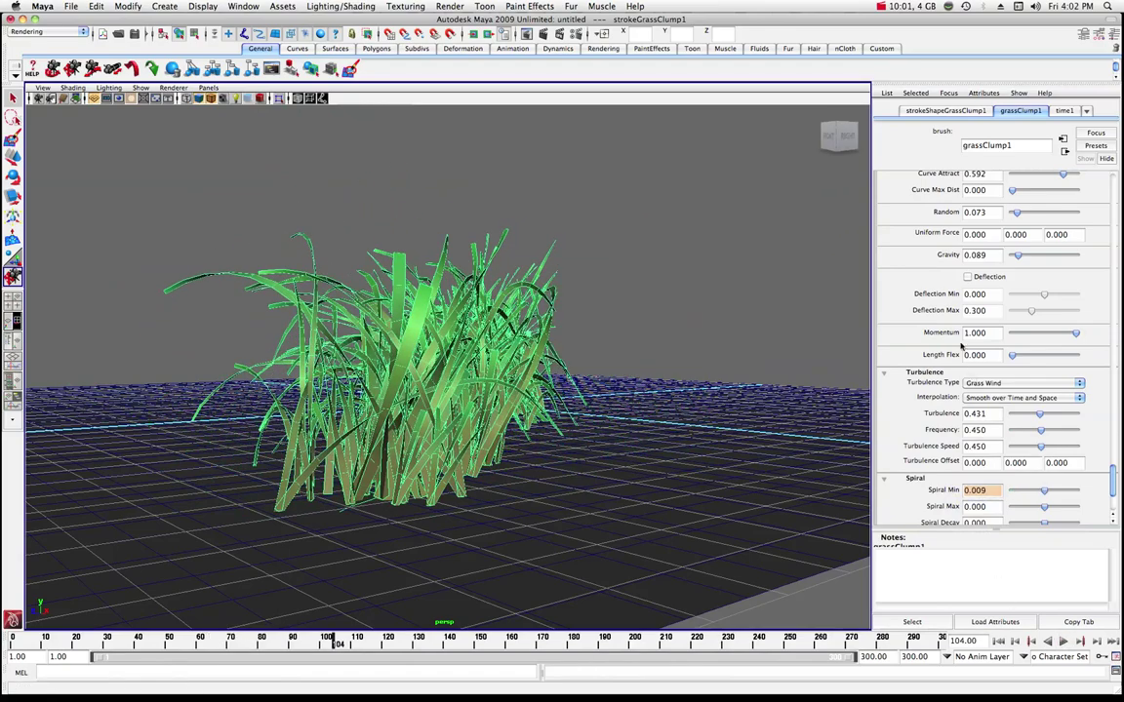
key("alt+v")
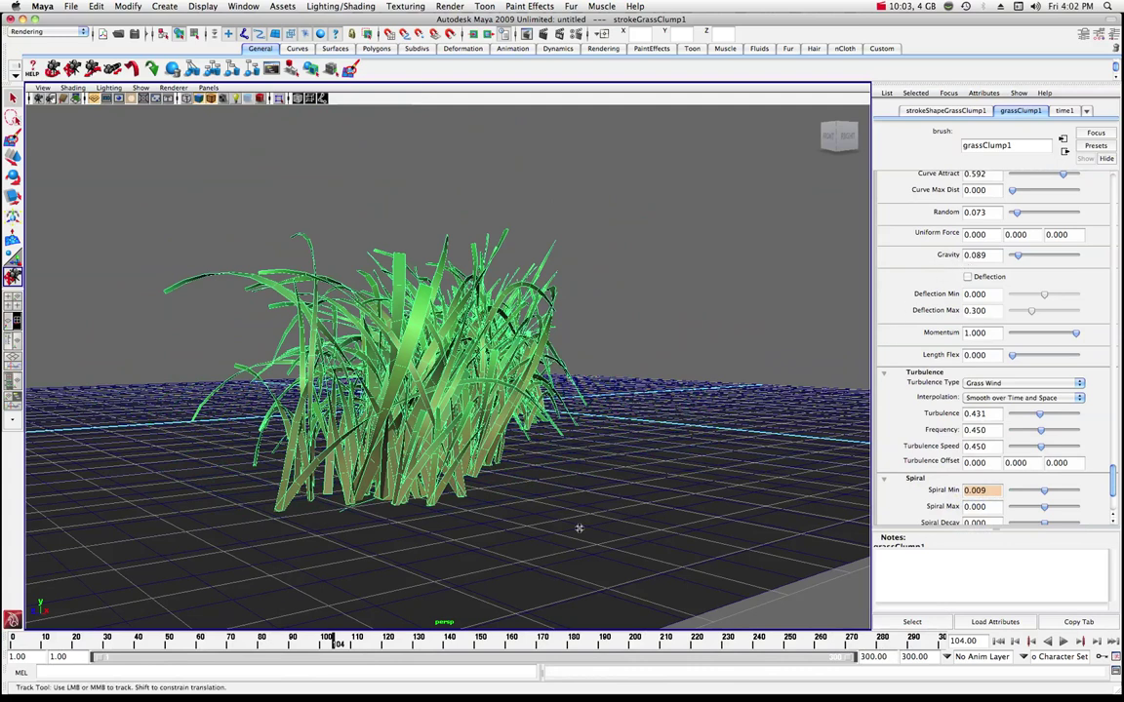
Step: Set a key on the brush's Gravity at frame 104, keeping its value of 0.089
left_click(333, 645)
right_click(951, 256)
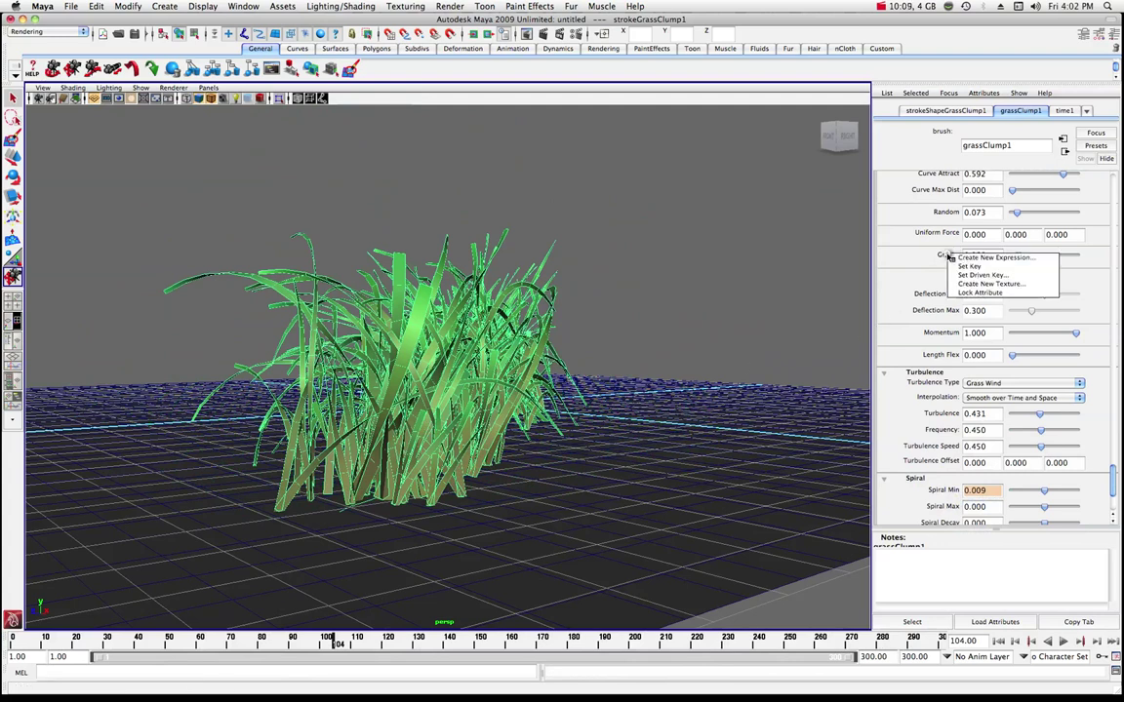
left_click(969, 266)
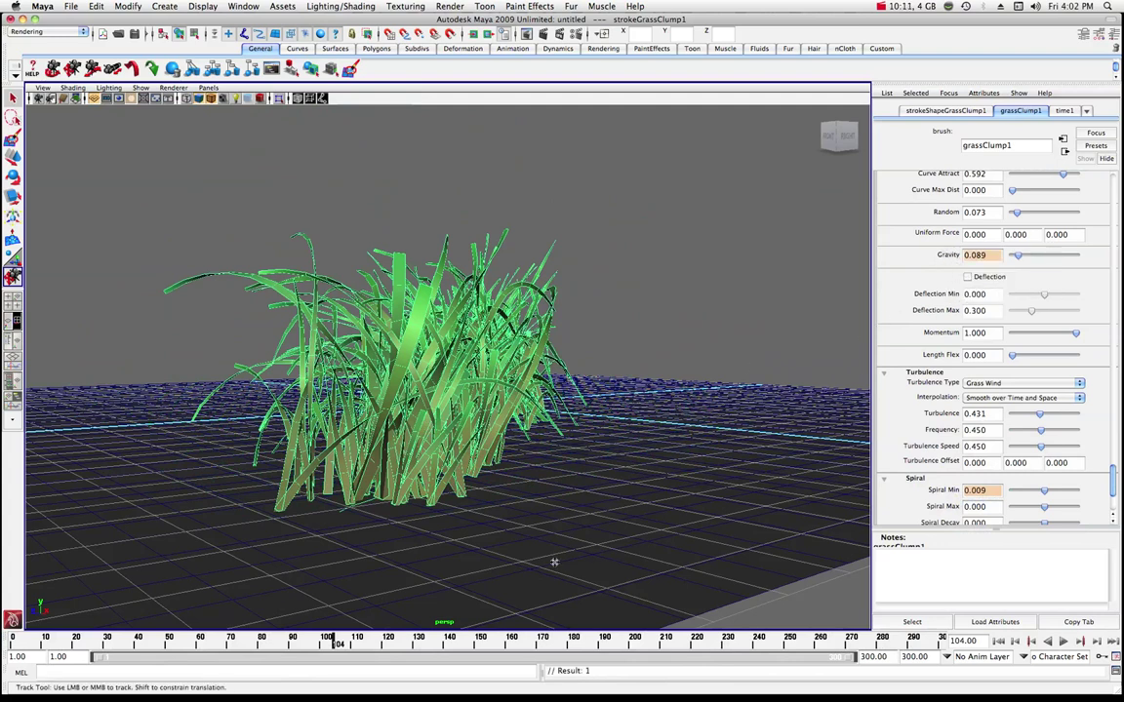
Step: Go to frame 134, raise Gravity to 0.835 and key it there
left_click_drag(335, 642, 427, 643)
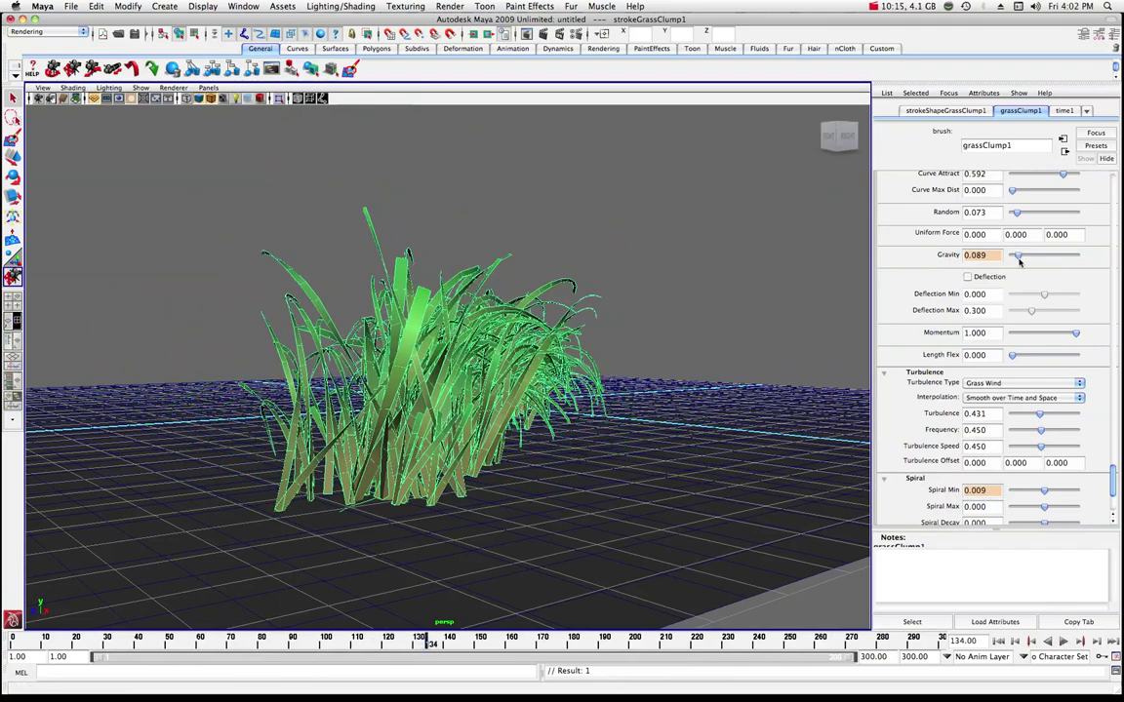
left_click_drag(1018, 259, 1066, 264)
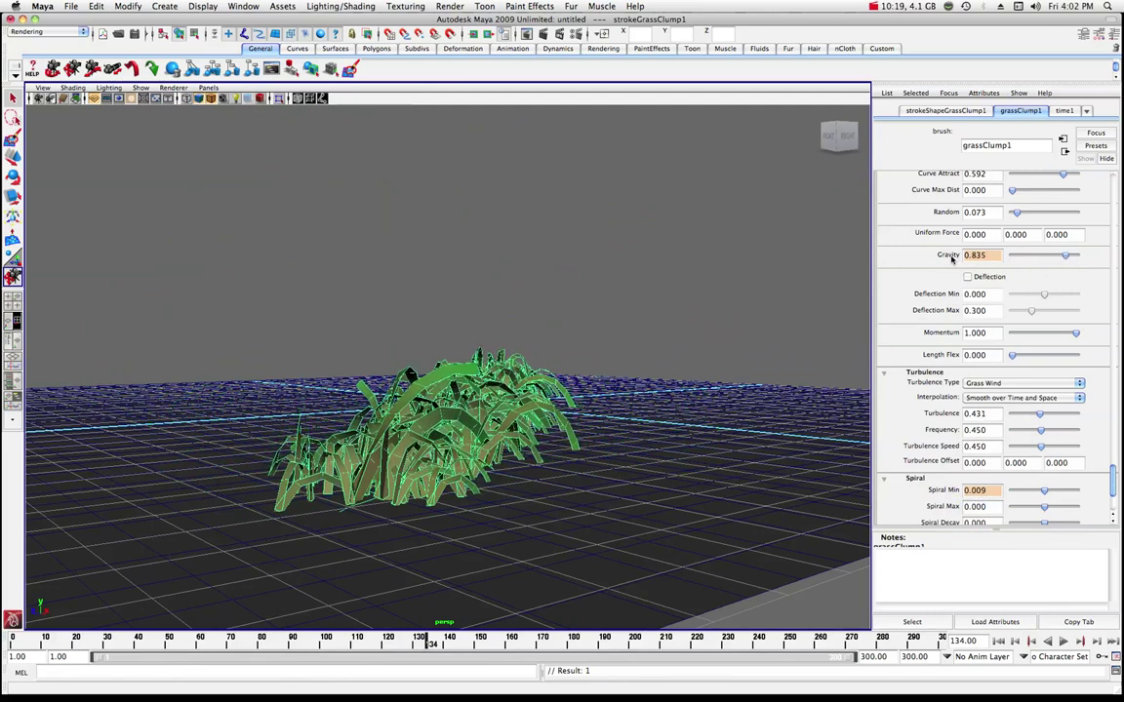
right_click(951, 258)
right_click(951, 260)
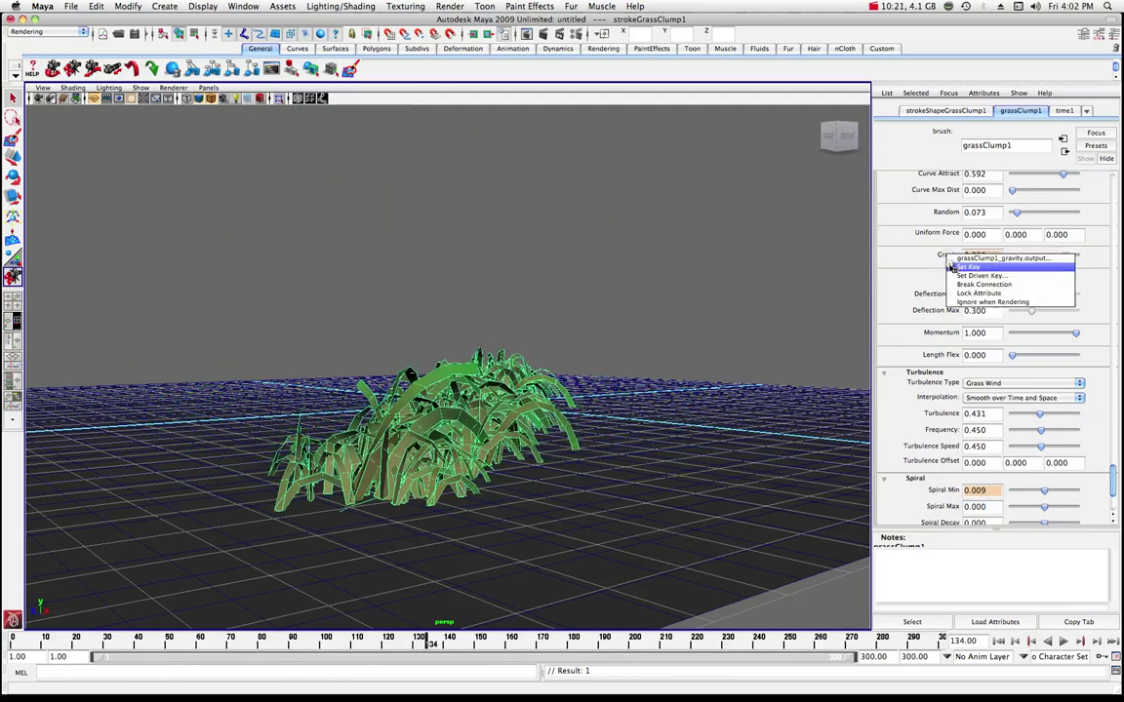
left_click(954, 266)
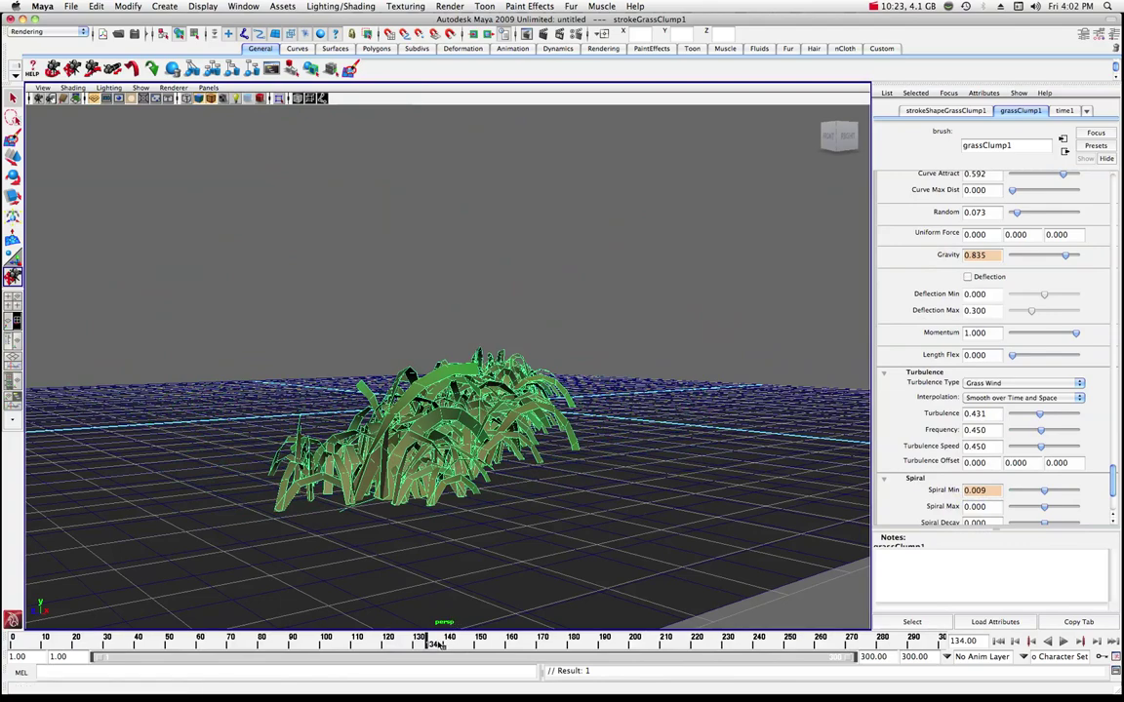
Step: Rewind the animation to frame 1 for reviewing the Gravity keys
left_click(141, 641)
key("alt+v")
key("alt+shift+v")
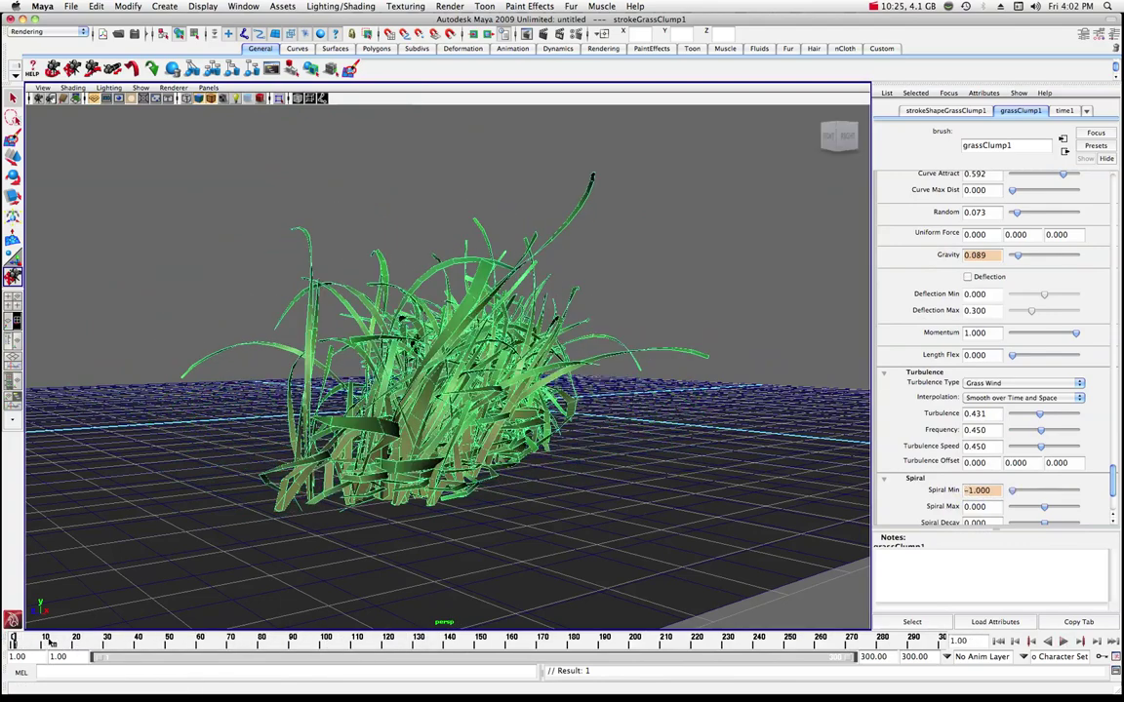
Step: Play the animation to review the Gravity keys, and examine the brush's Growth and Shadow Effects settings
left_click(1065, 642)
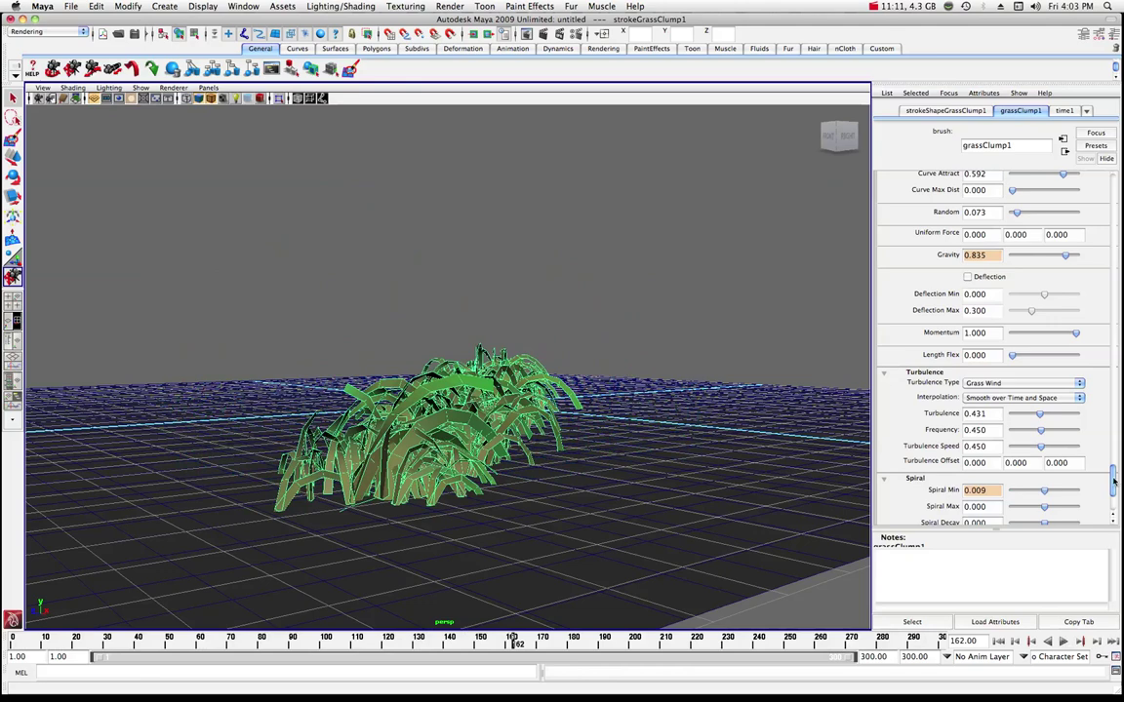
left_click_drag(1112, 480, 1114, 320)
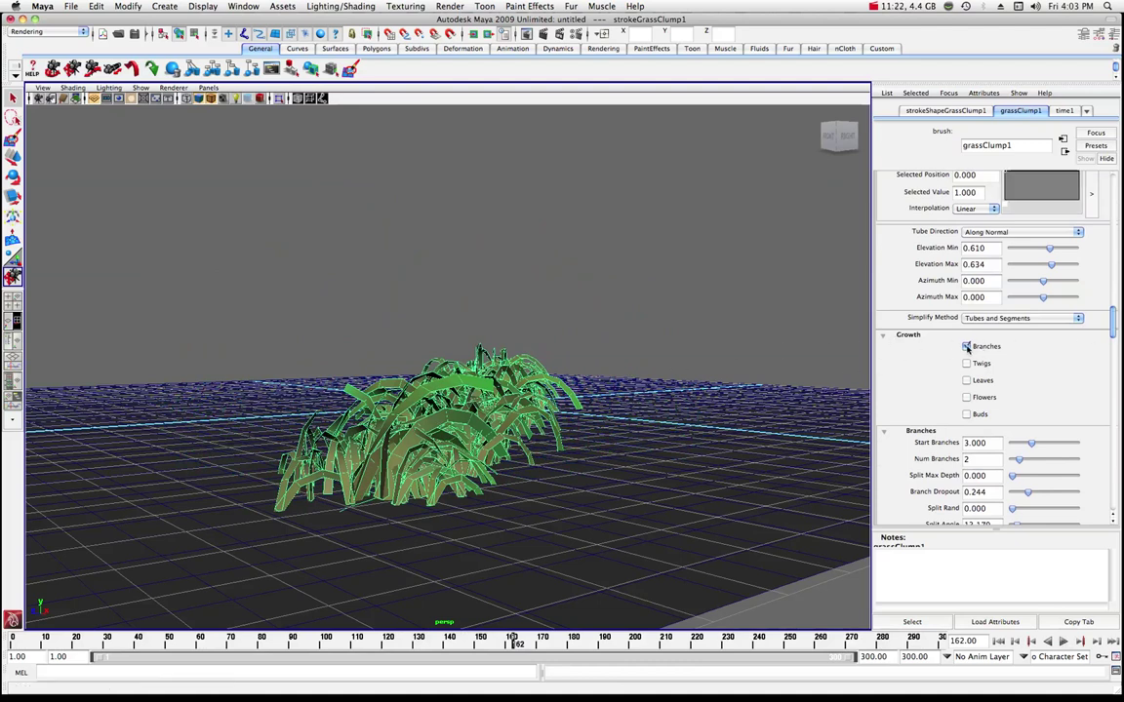
left_click(967, 381)
left_click(966, 382)
left_click_drag(1113, 330, 1118, 271)
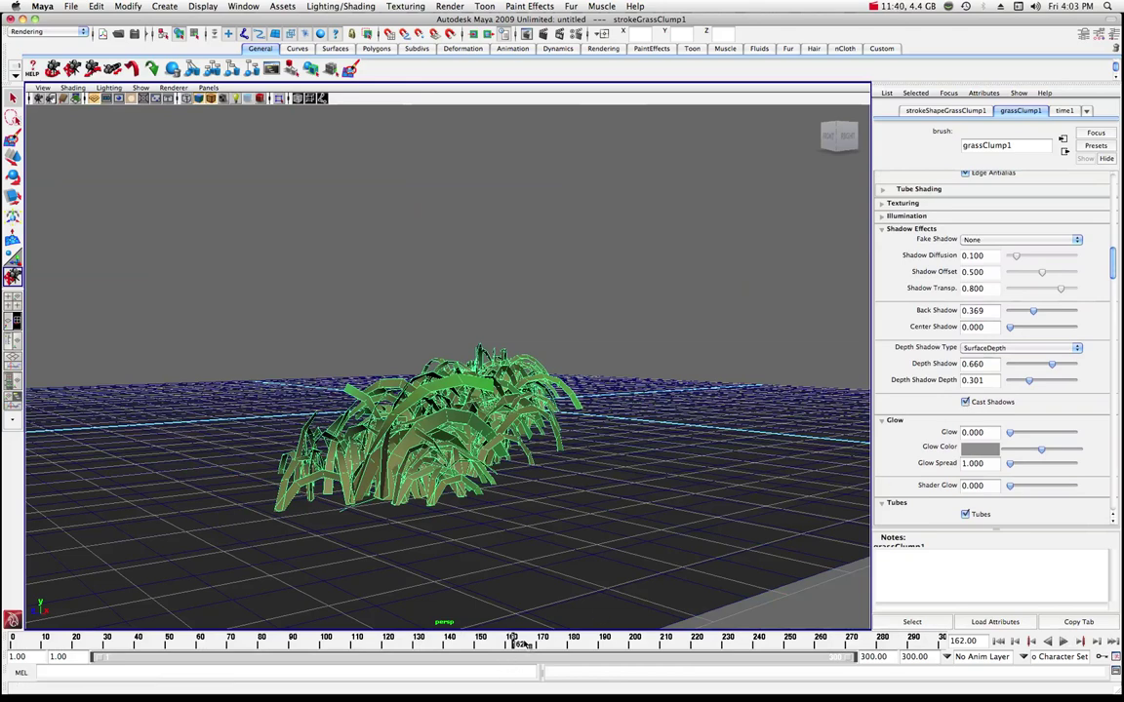
Step: Go to frame 82 and render the perspective view with mental ray
left_click_drag(517, 644, 266, 641)
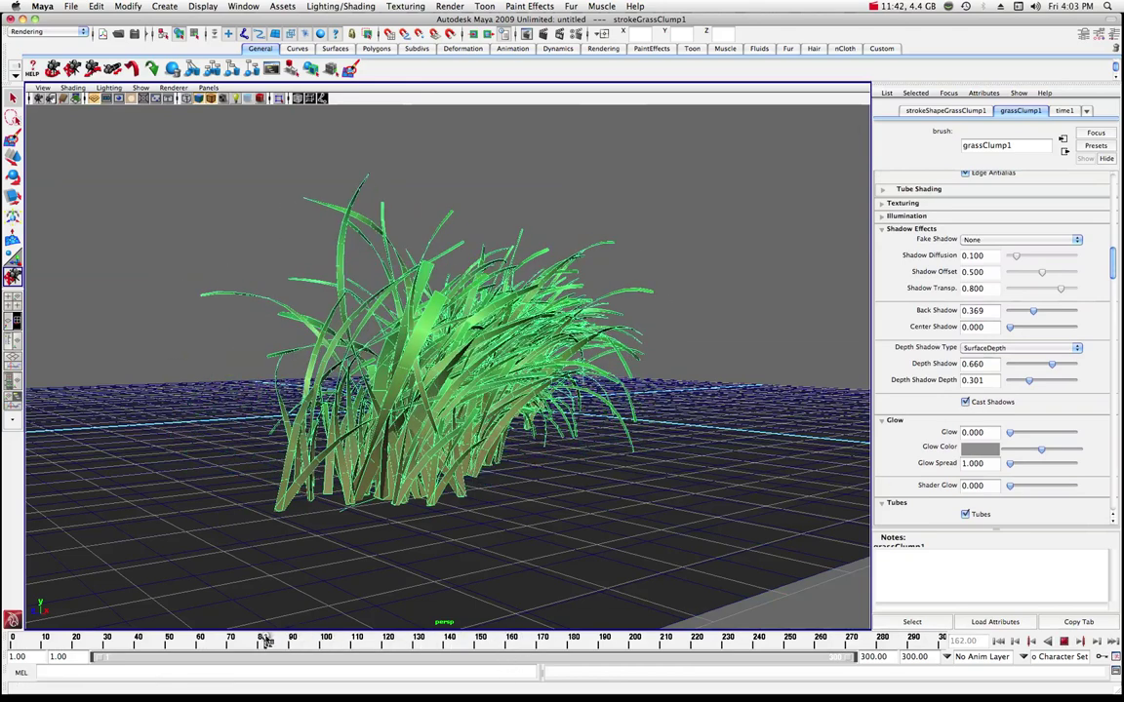
mouse_move(981, 694)
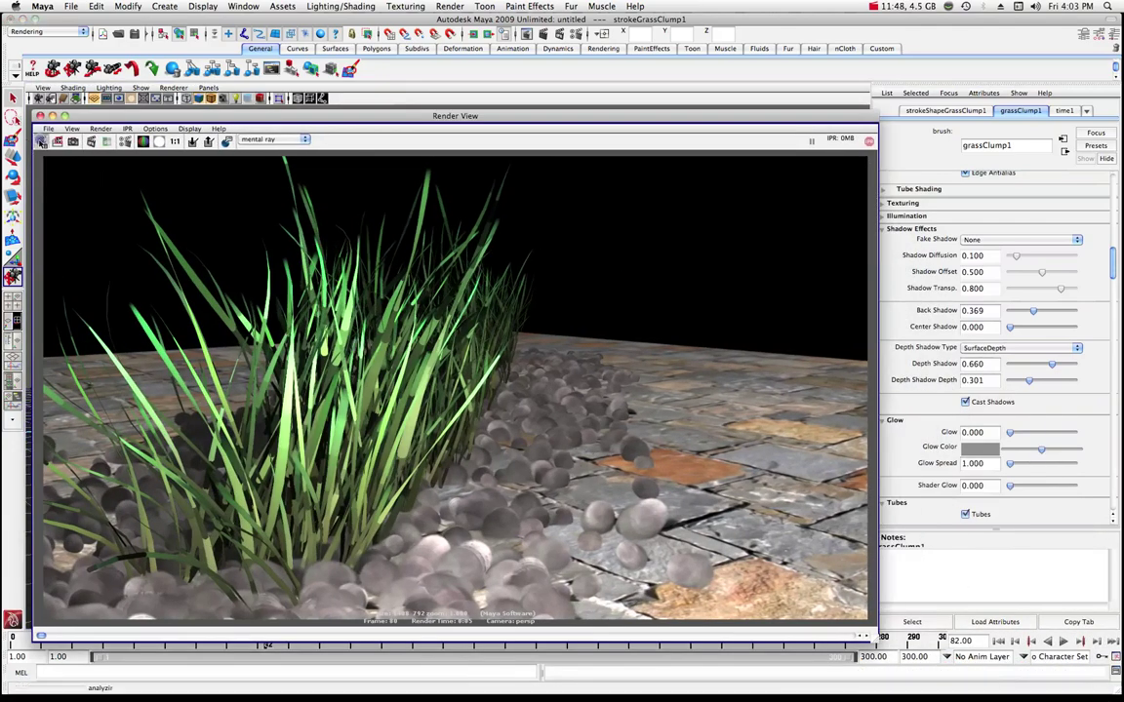
left_click(42, 142)
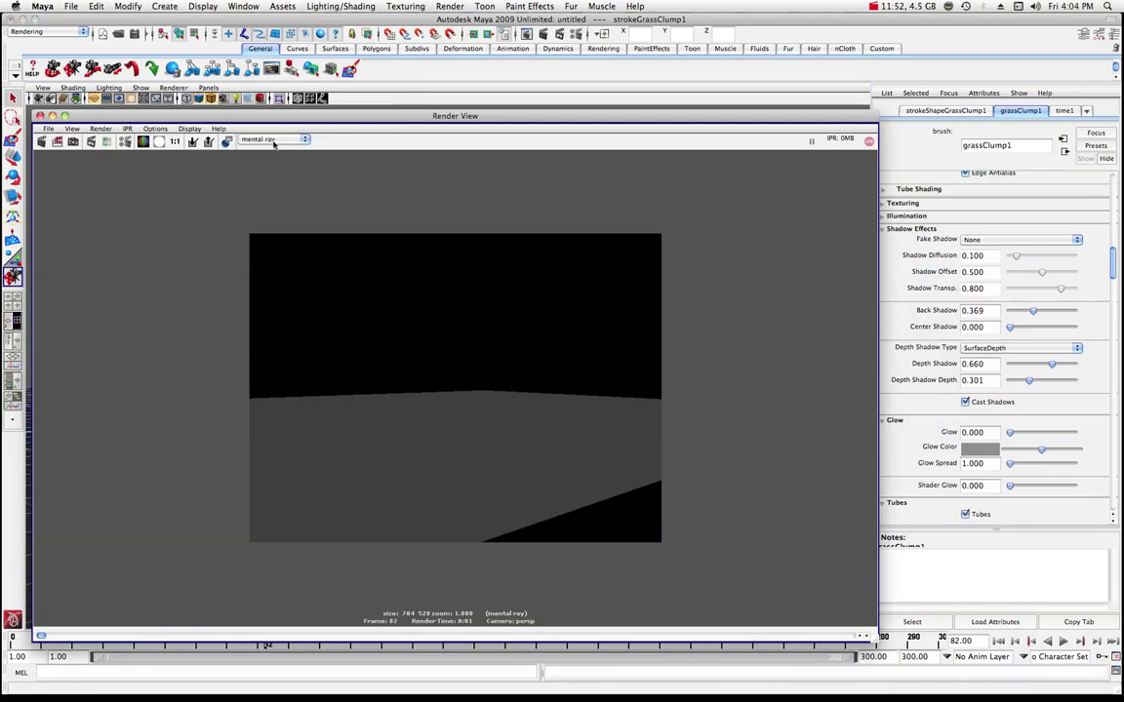
Step: Switch the renderer to Maya Software, render the grass again and minimise the render window
left_click(304, 141)
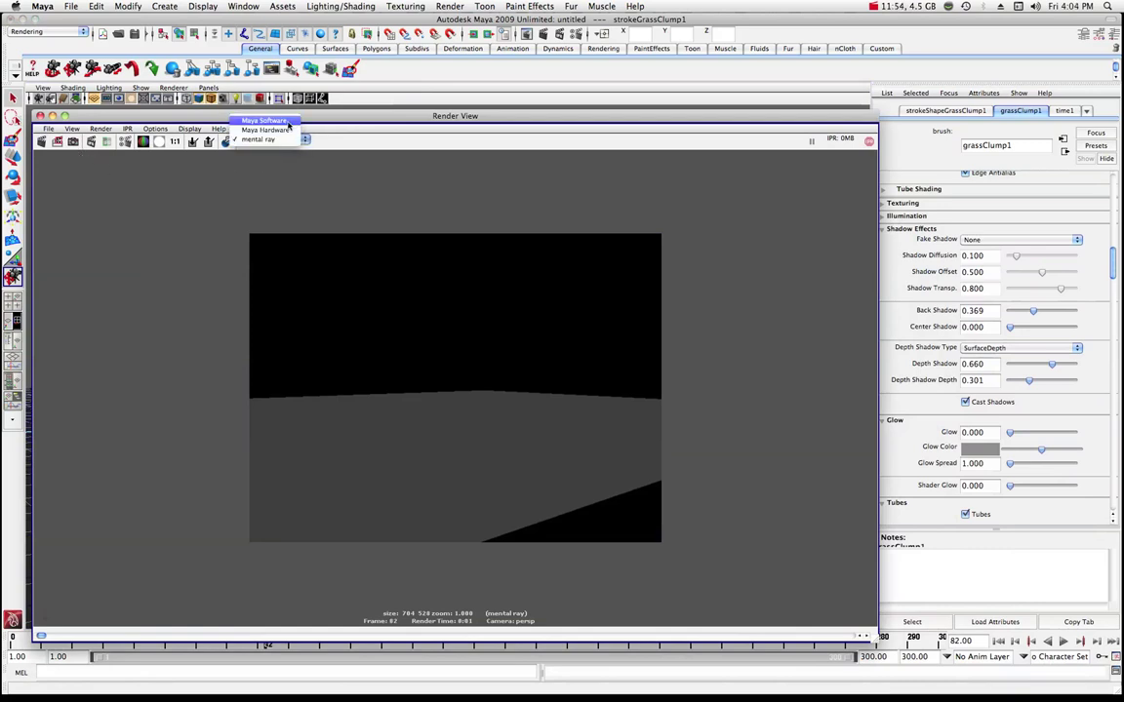
left_click(261, 115)
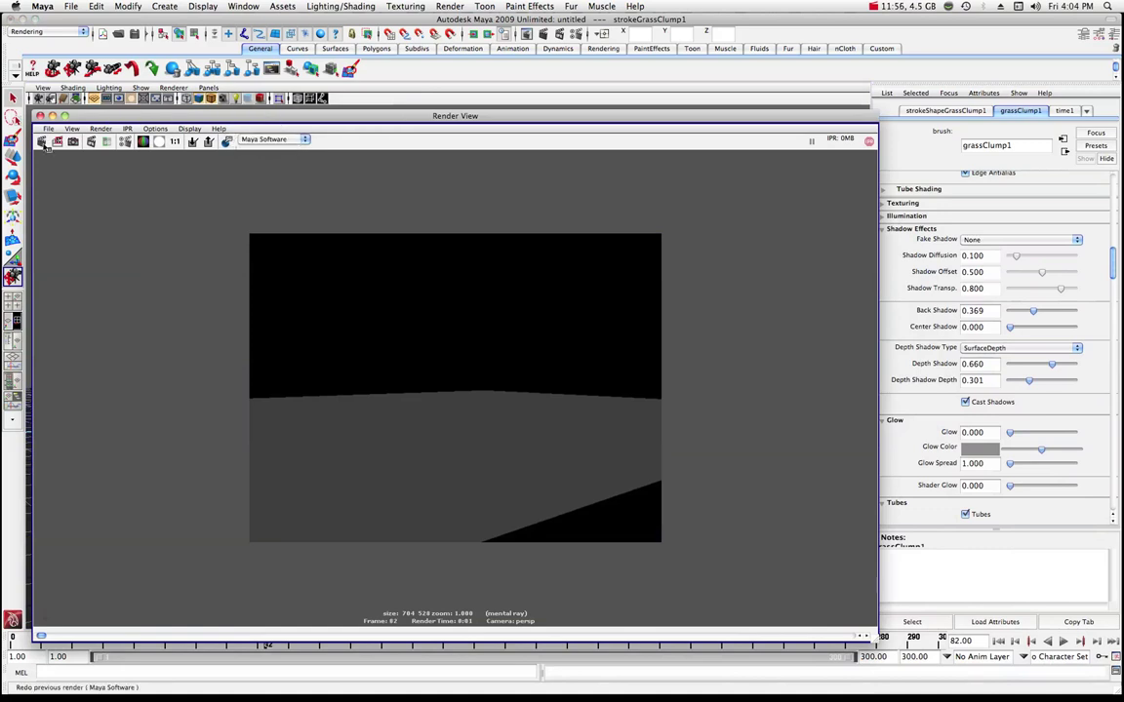
left_click(44, 142)
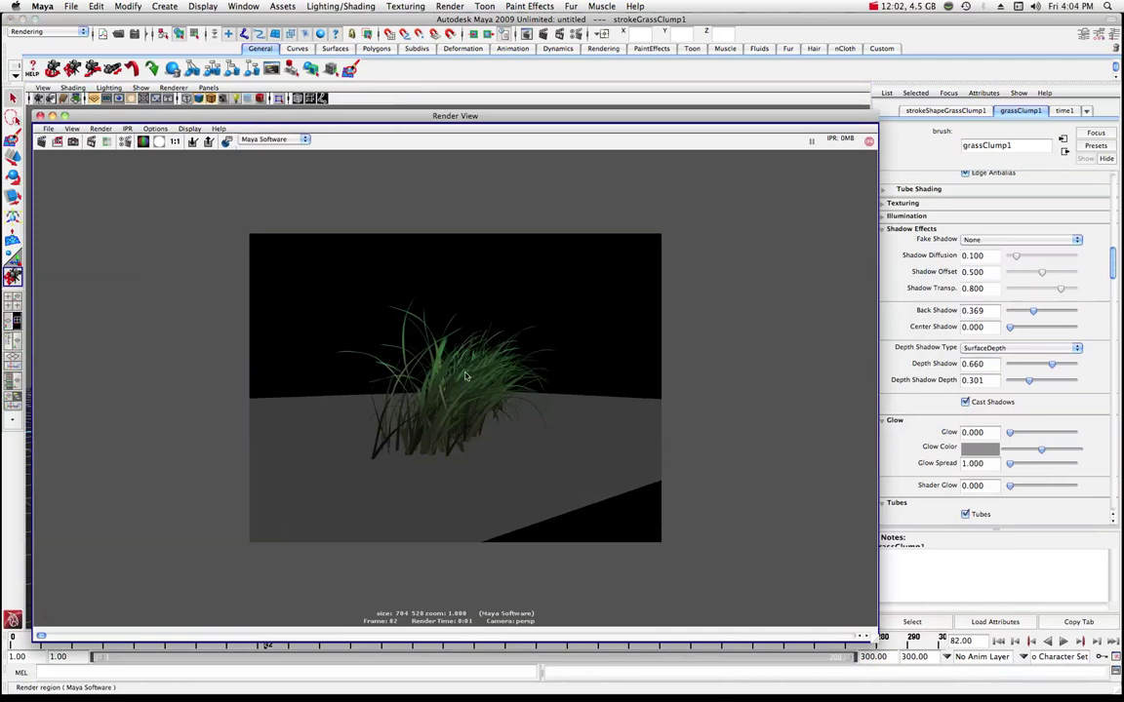
double_click(394, 117)
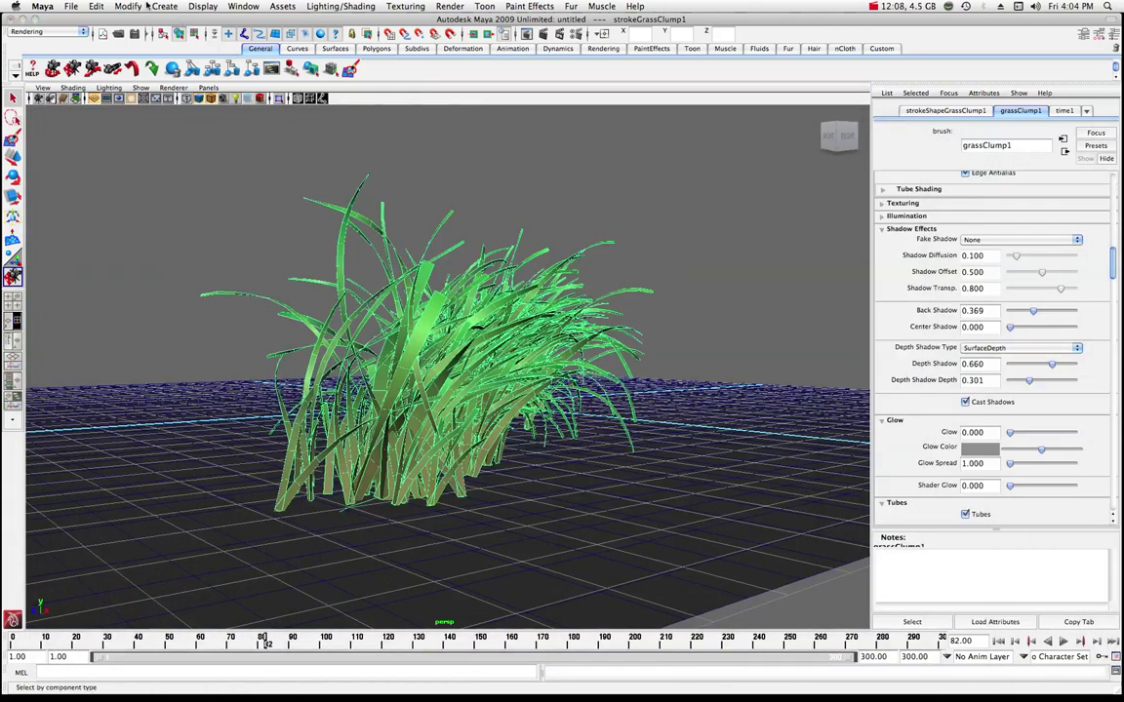
left_click(164, 7)
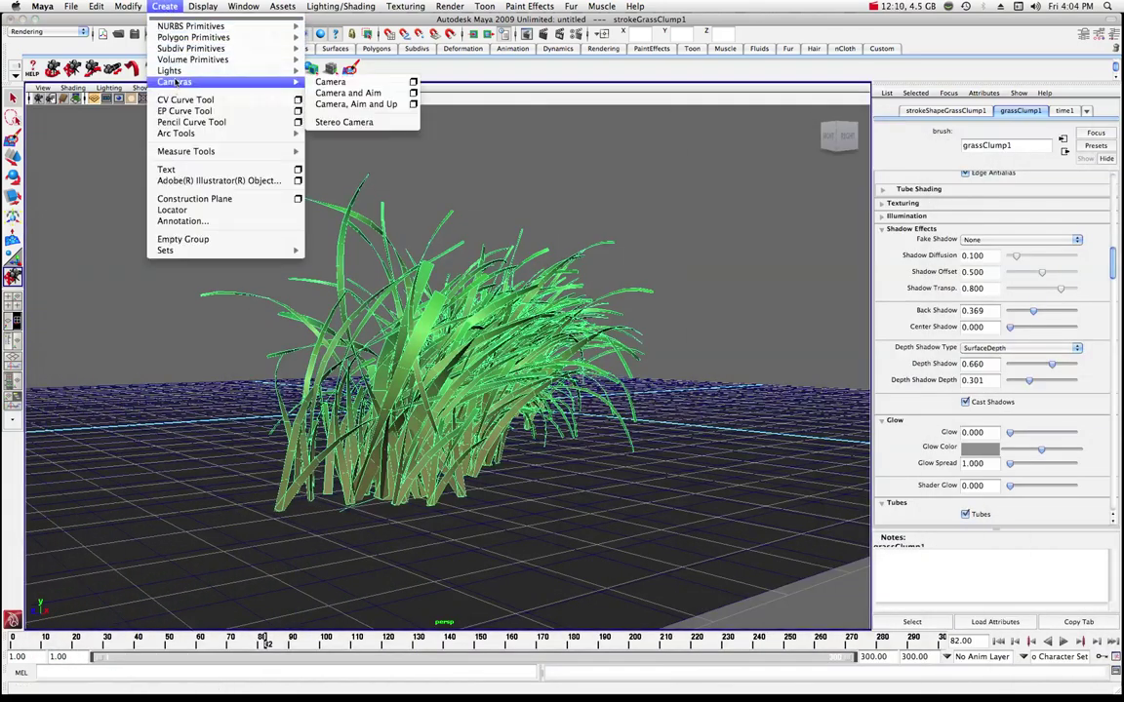
mouse_move(223, 70)
left_click(322, 76)
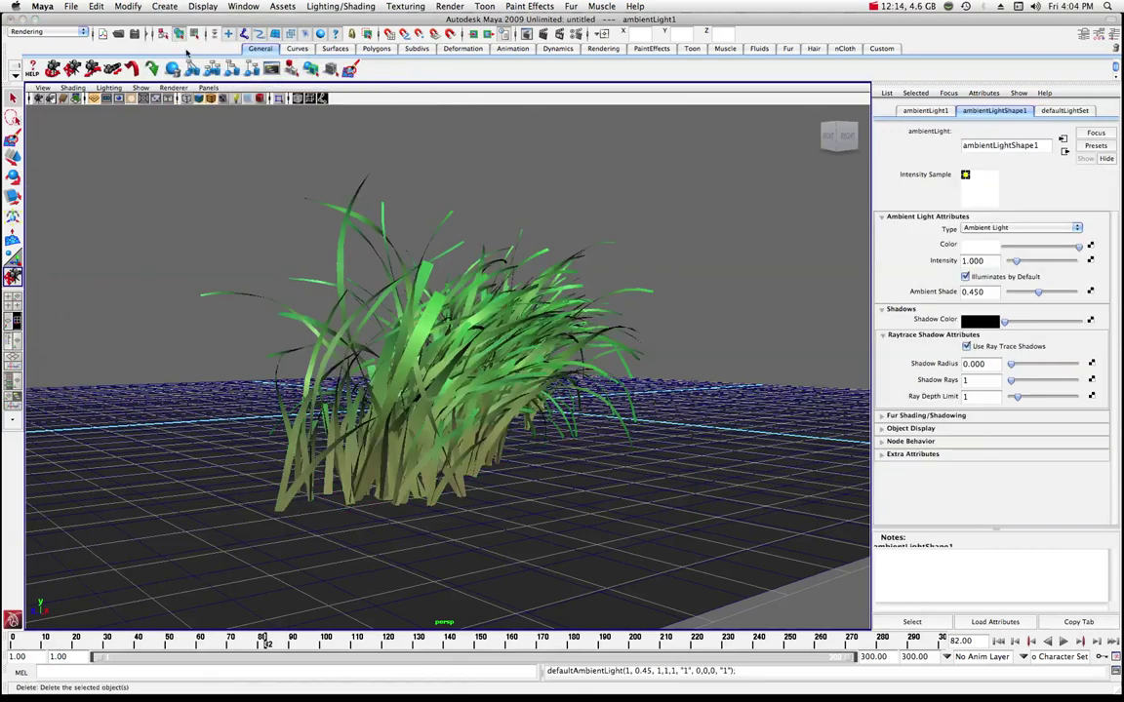
left_click(96, 6)
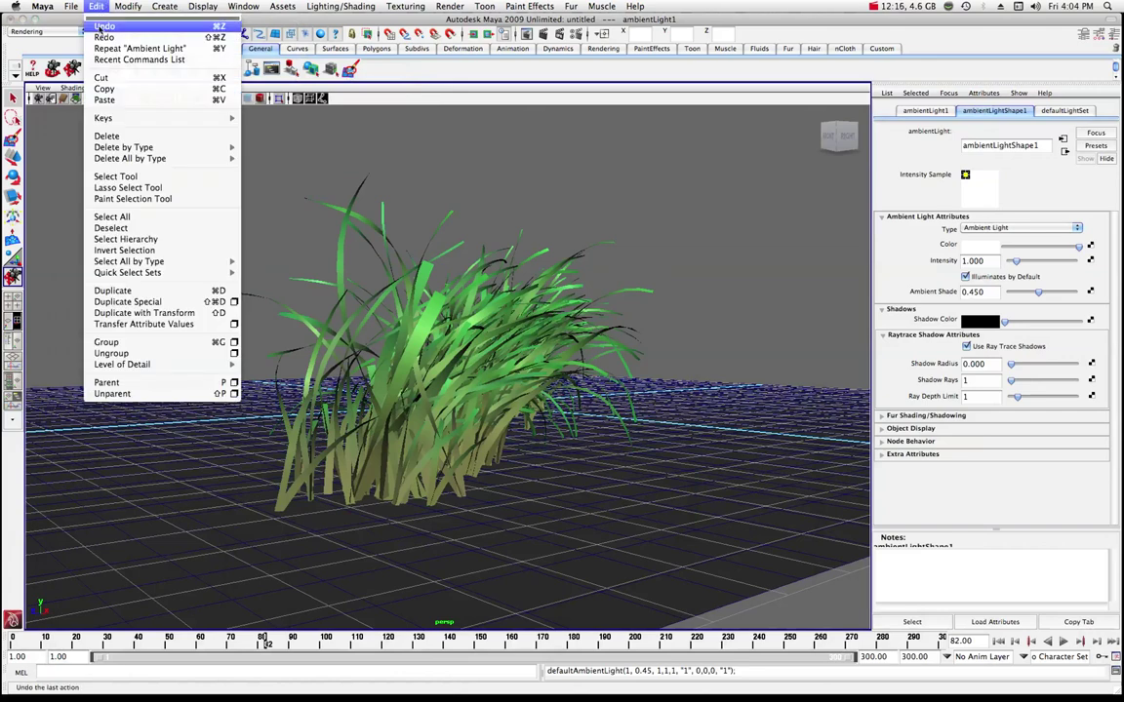
left_click(151, 16)
Step: Create a point light and move it up above the ground plane, behind and to the side of the grass
left_click(166, 6)
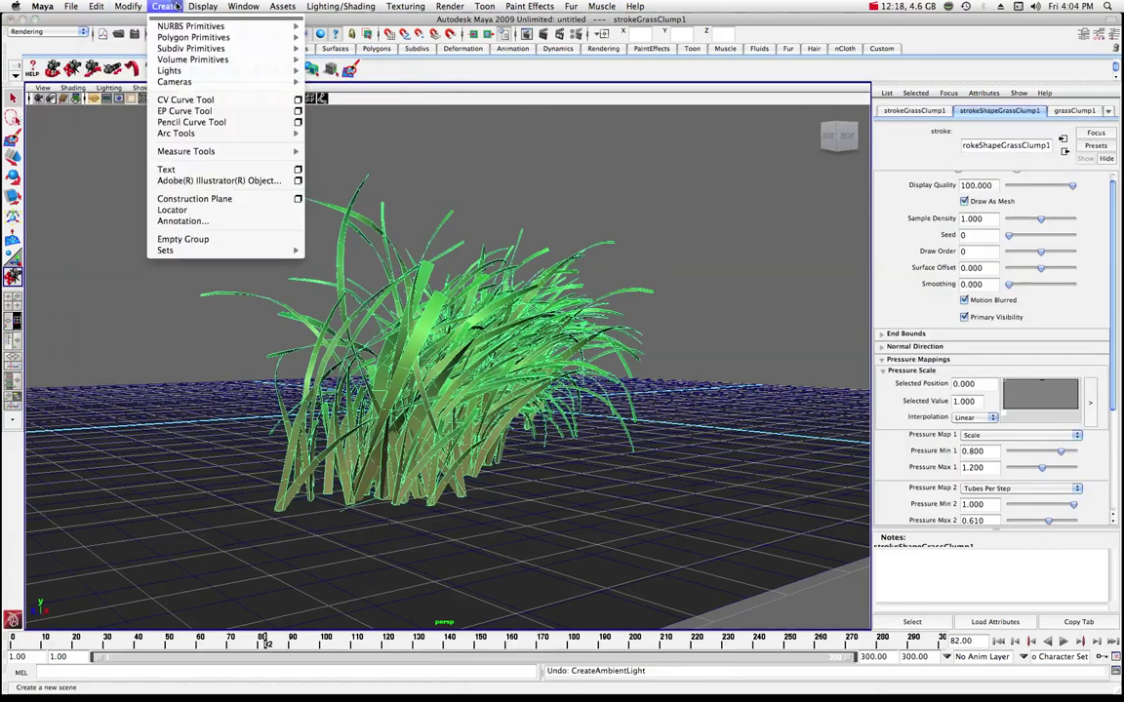
mouse_move(174, 37)
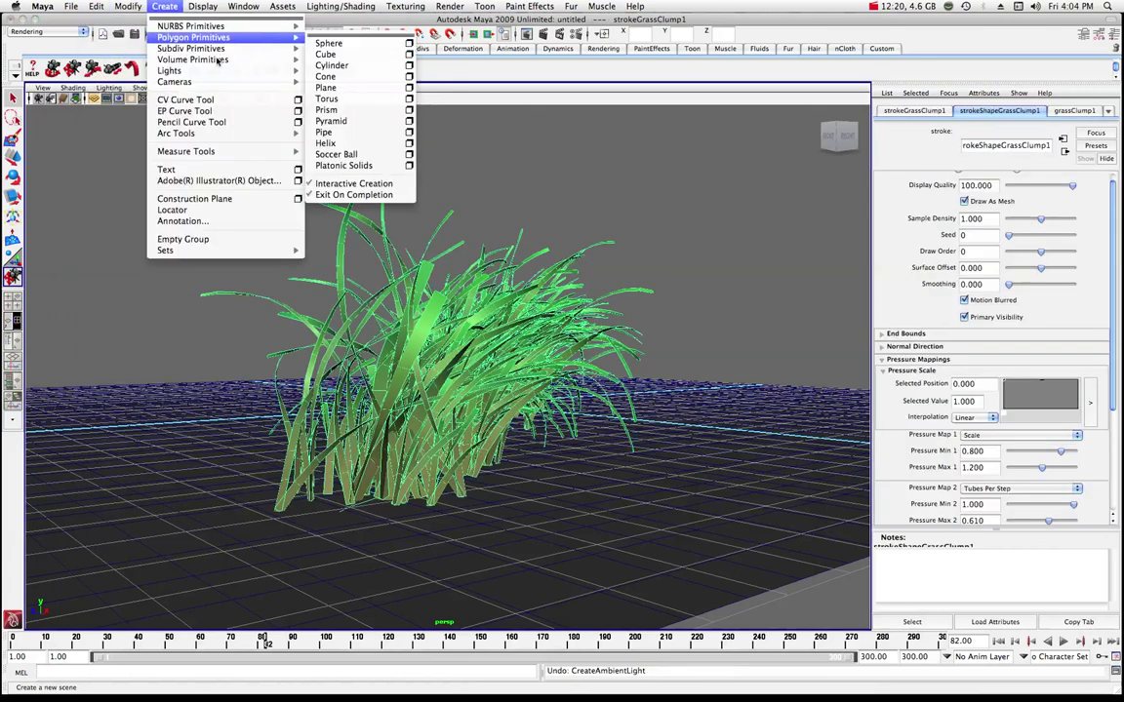
mouse_move(174, 70)
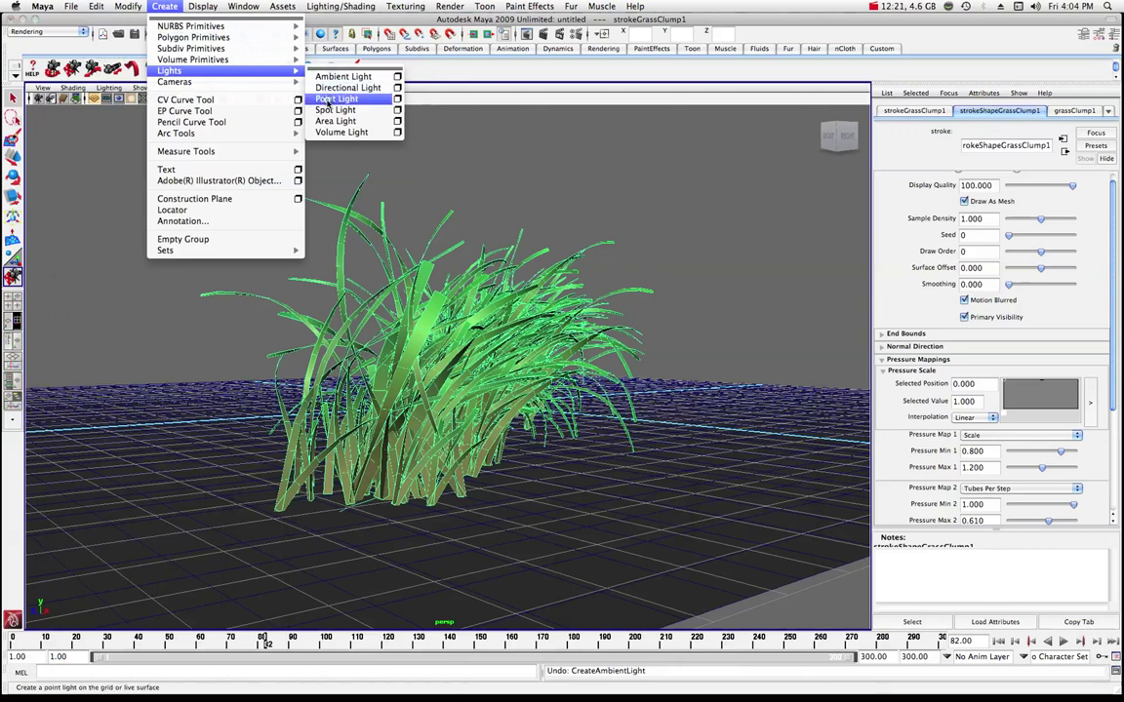
left_click(328, 101)
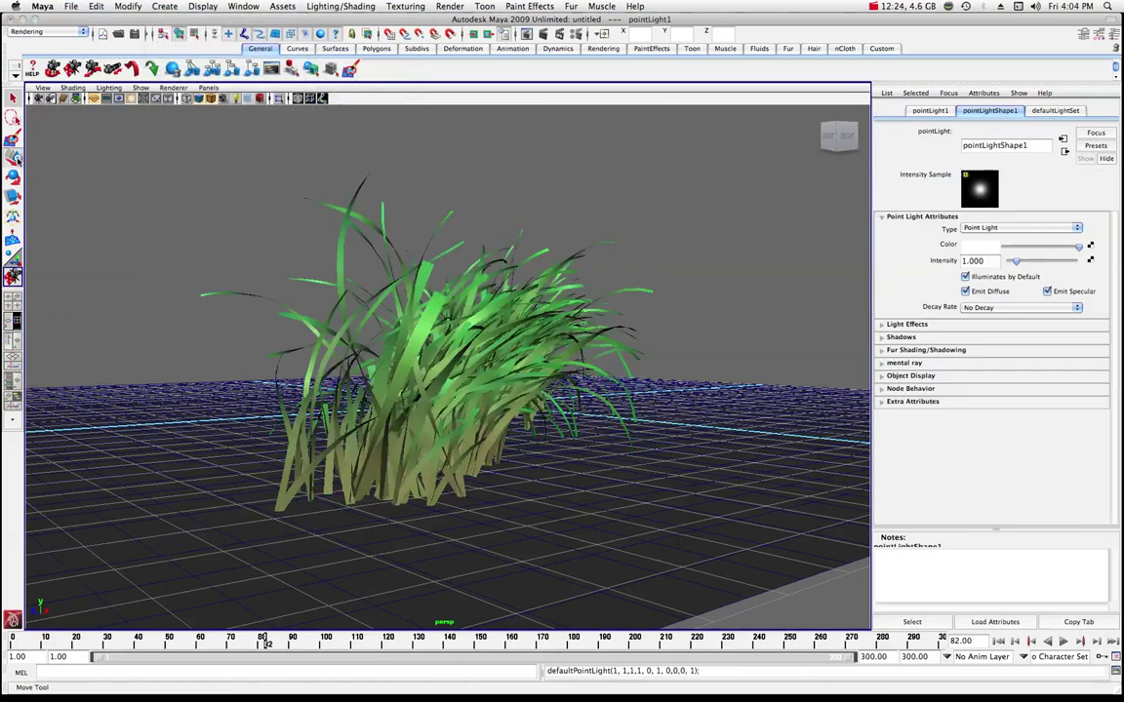
left_click(14, 154)
left_click_drag(468, 332, 444, 176)
scroll(497, 211, "down", 3)
left_click_drag(517, 226, 738, 180)
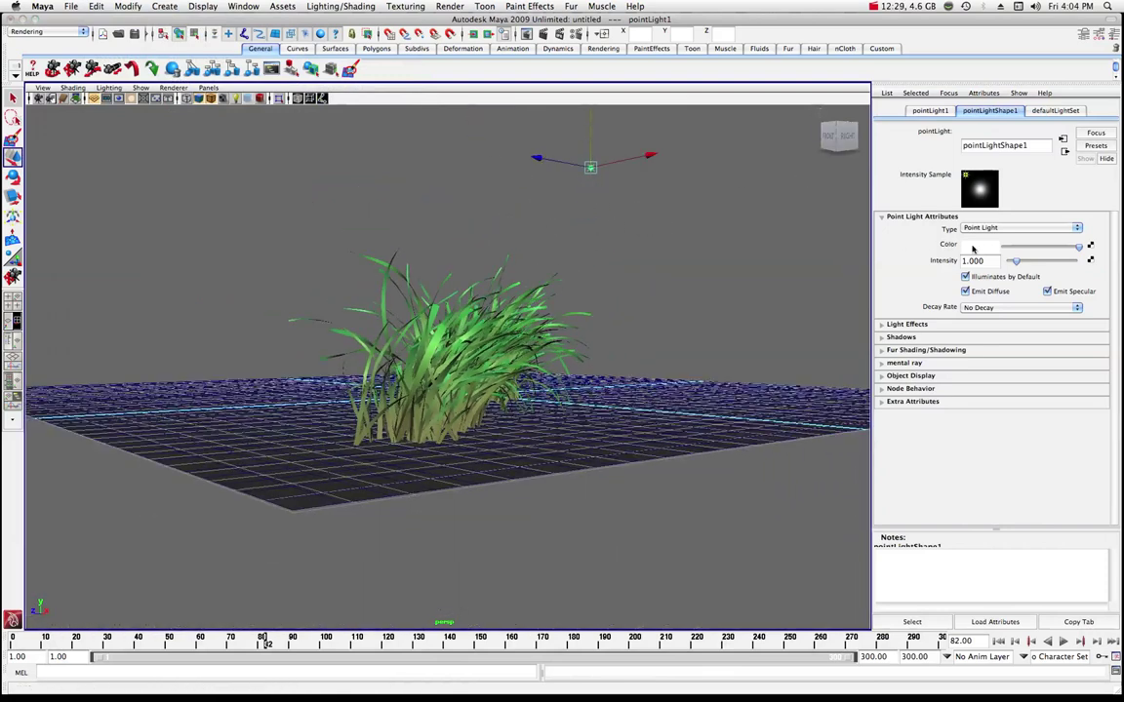
Step: Raise the point light's Intensity to 4.404, display the viewport with scene lighting, and move the light farther out beside the grass
left_click_drag(1018, 263, 1037, 262)
left_click(234, 99)
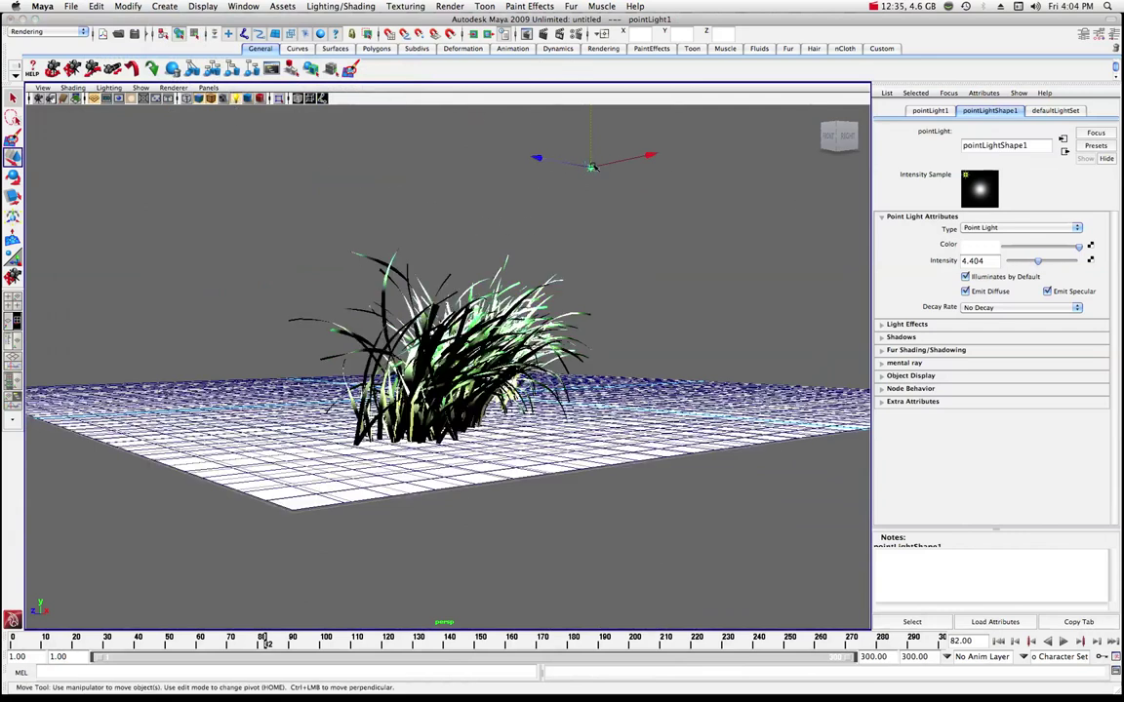
left_click_drag(591, 168, 712, 161)
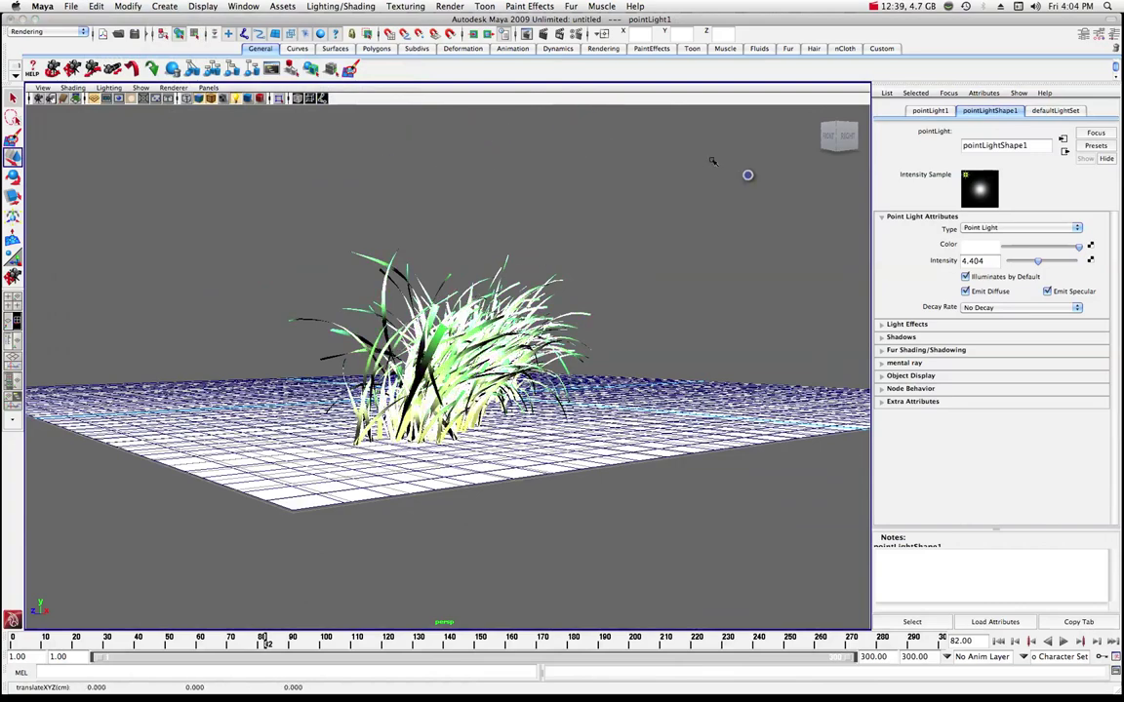
Step: Render a closer view of the lit grass with Maya Software to check its shadows on the ground
scroll(566, 184, "up", 5)
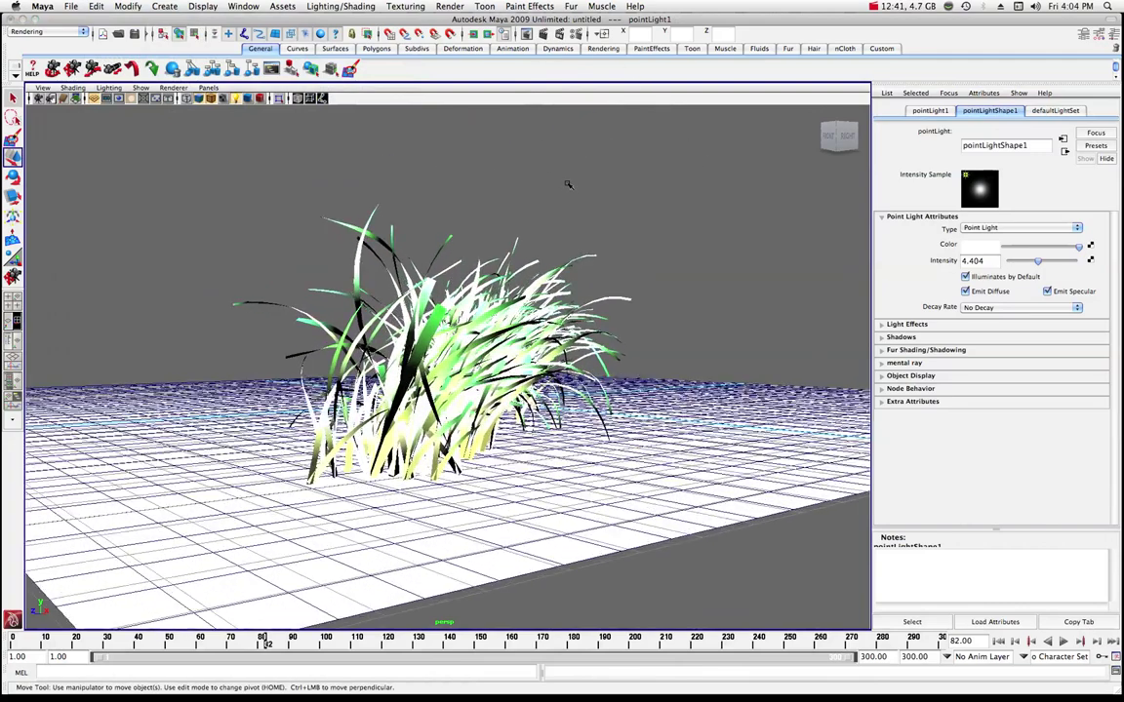
scroll(568, 184, "up", 5)
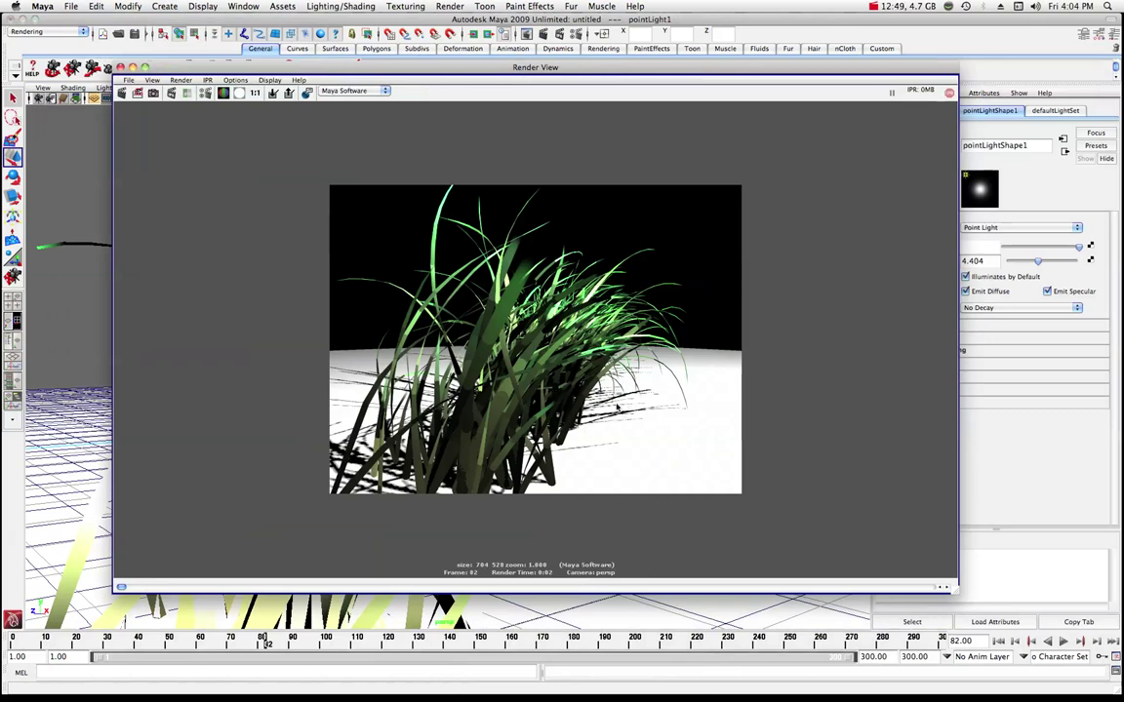
left_click_drag(710, 73, 627, 97)
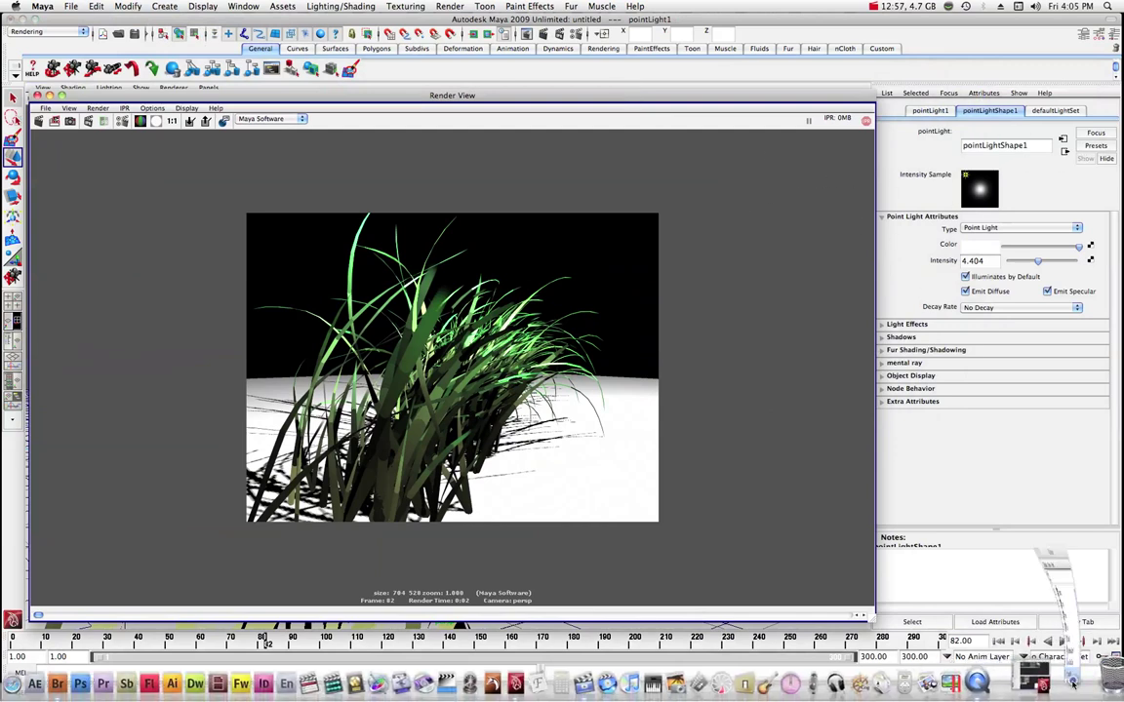
Step: Turn off Cast Shadows on strokeGrassClump1's grassClump1 brush, render the view for comparison, and re-enable Cast Shadows
left_click(961, 683)
left_click(771, 230)
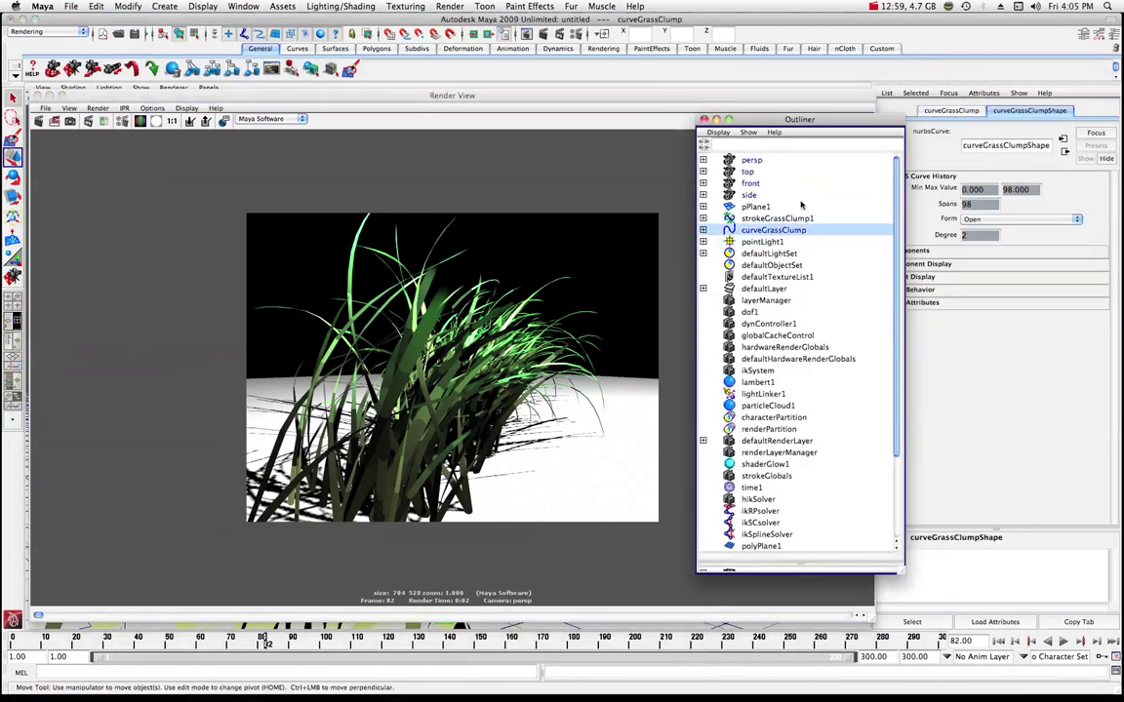
left_click(938, 111)
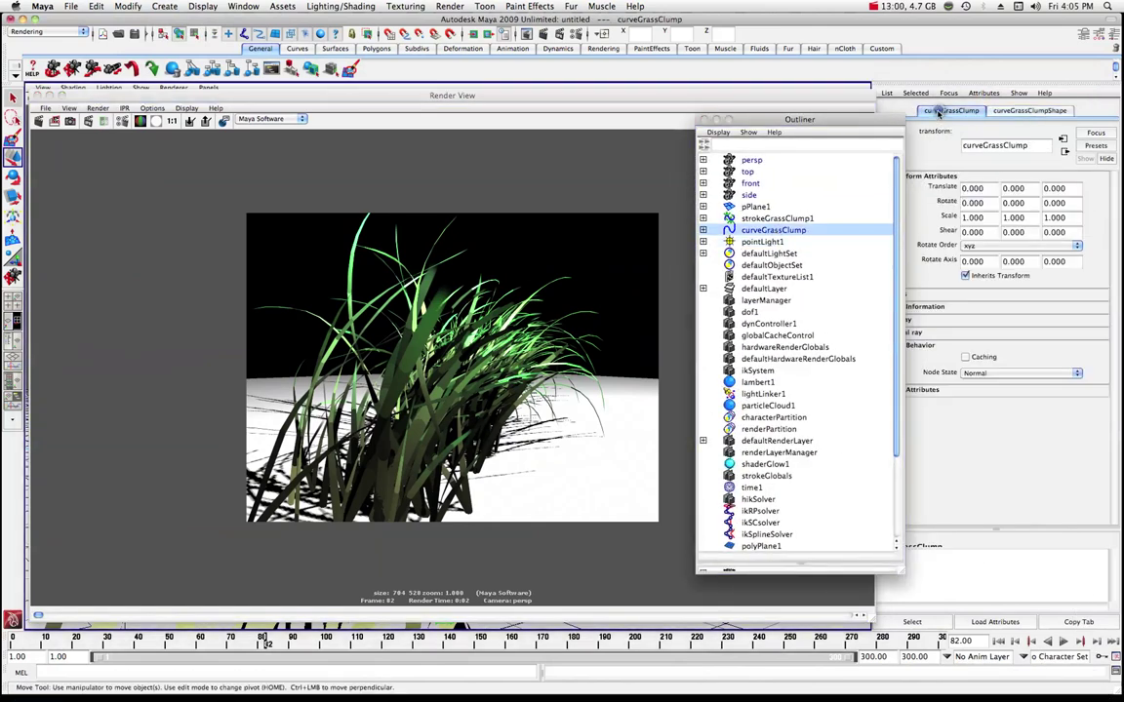
left_click(762, 218)
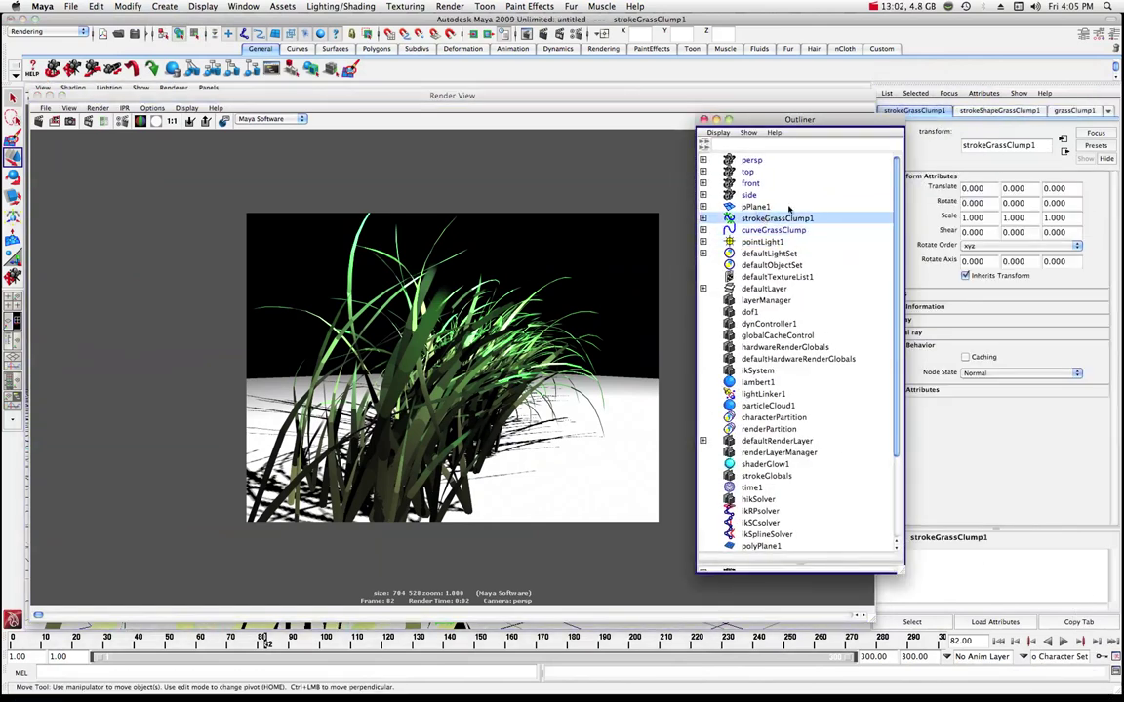
left_click(1064, 112)
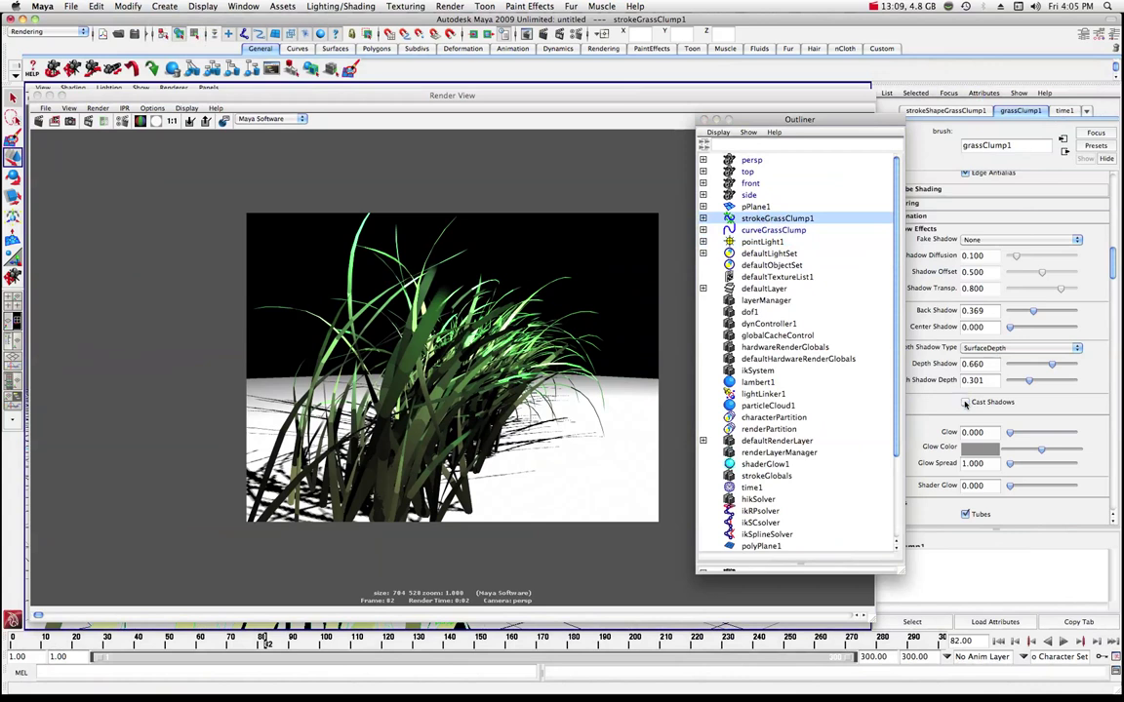
left_click(38, 121)
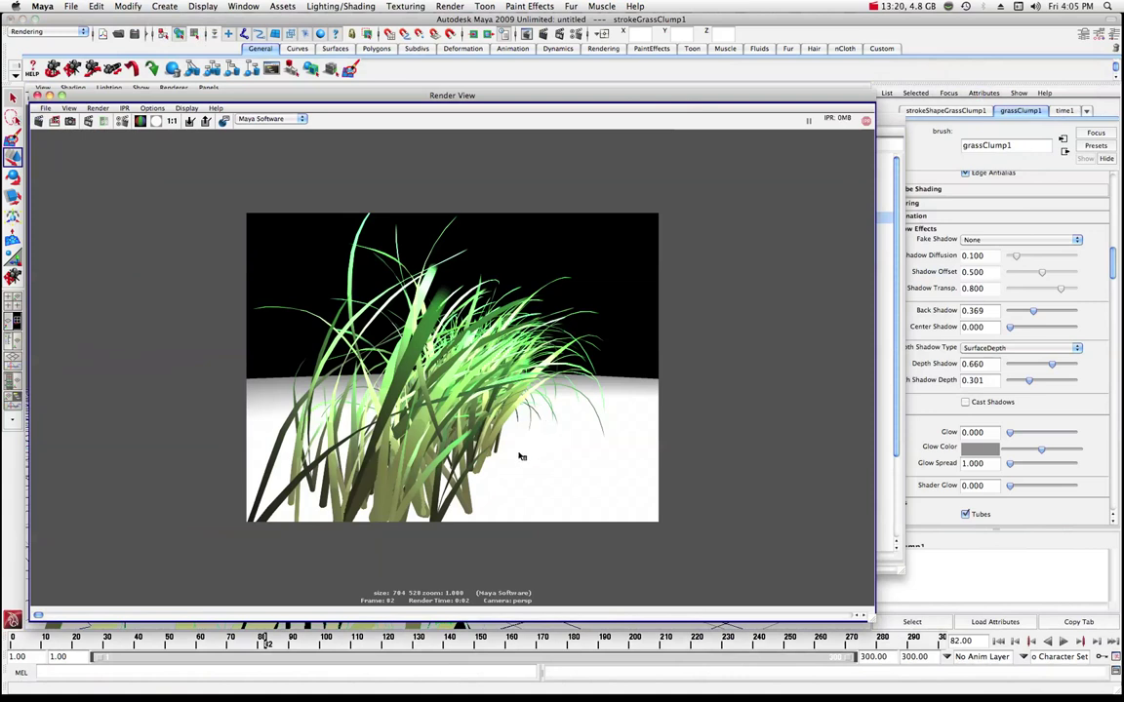
left_click(964, 403)
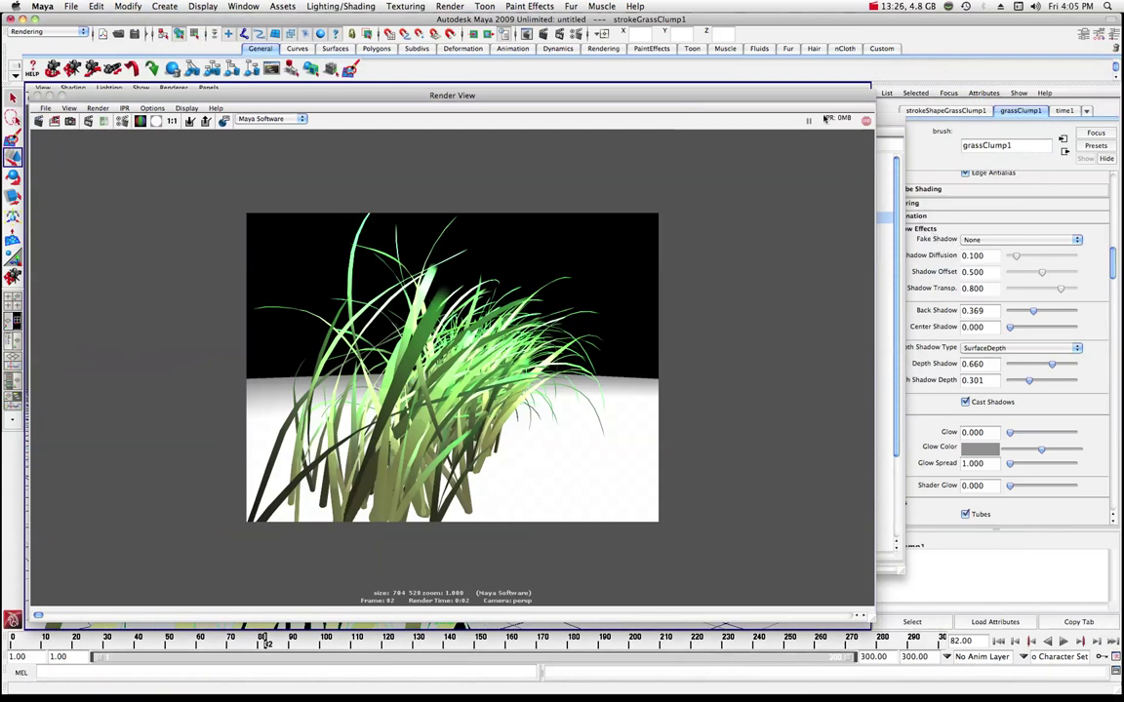
Step: Examine the Fake Shadow options of the grassClump1 brush, keeping None selected
left_click_drag(827, 96, 806, 98)
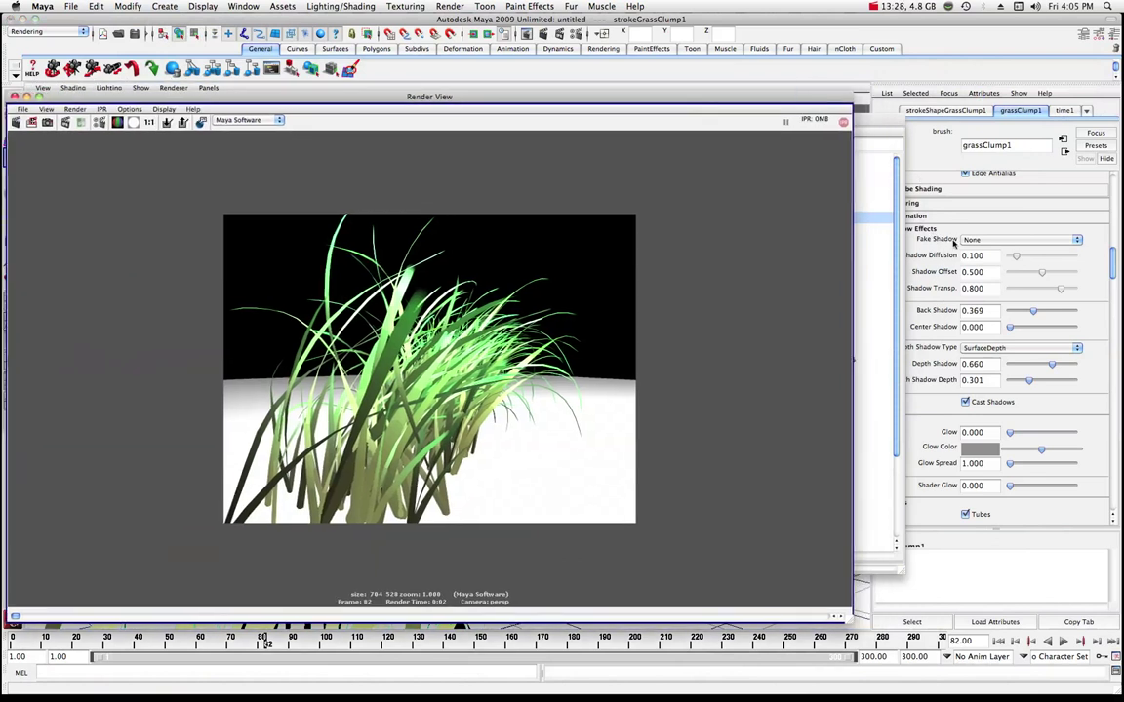
left_click(1078, 240)
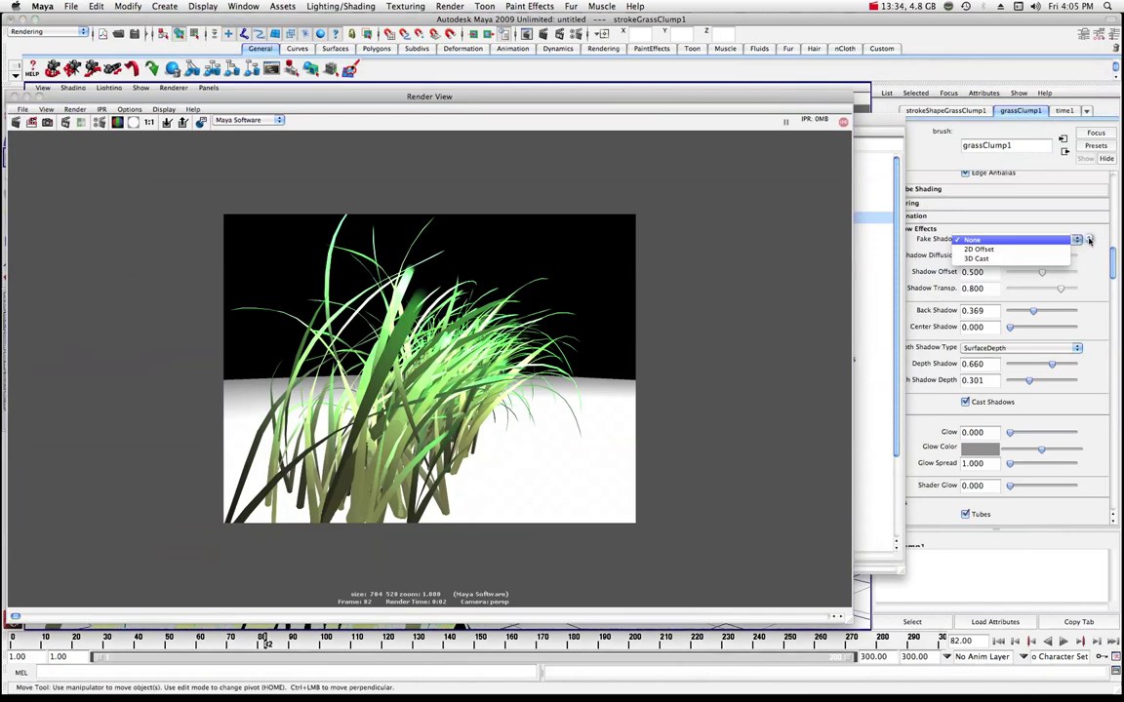
left_click(1089, 240)
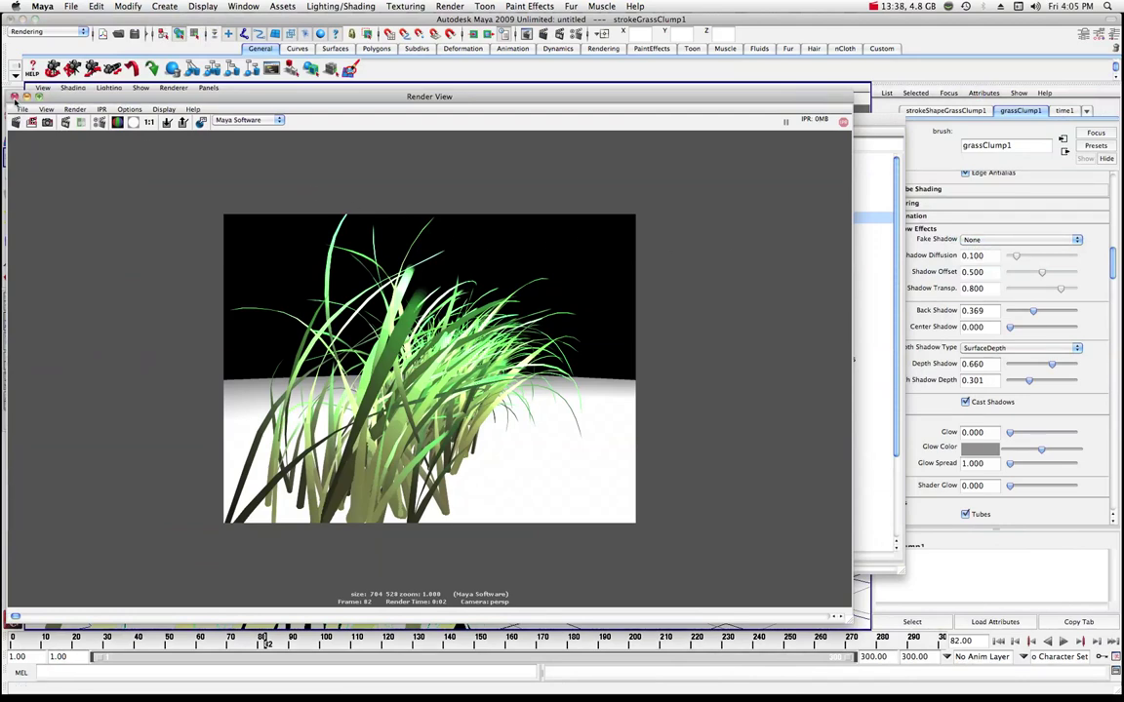
Step: Close the render window, set pointLight1's Intensity to 1.009 and play the animation to review the lit grass
left_click(14, 97)
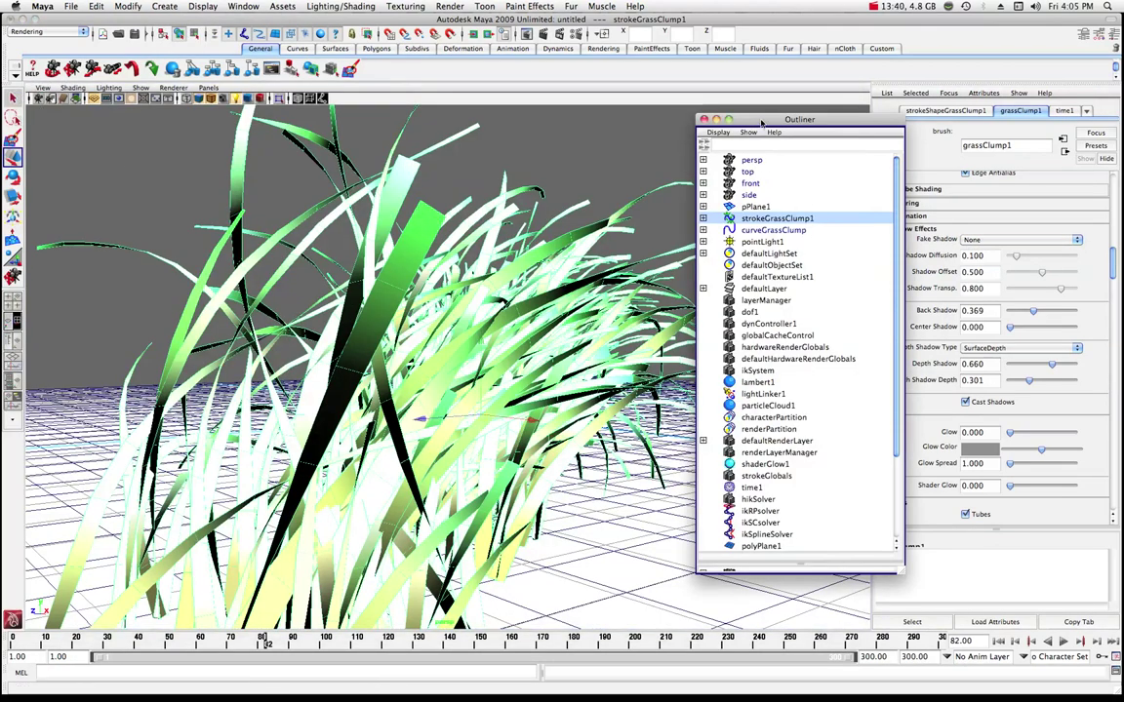
left_click_drag(761, 119, 748, 122)
left_click(744, 243)
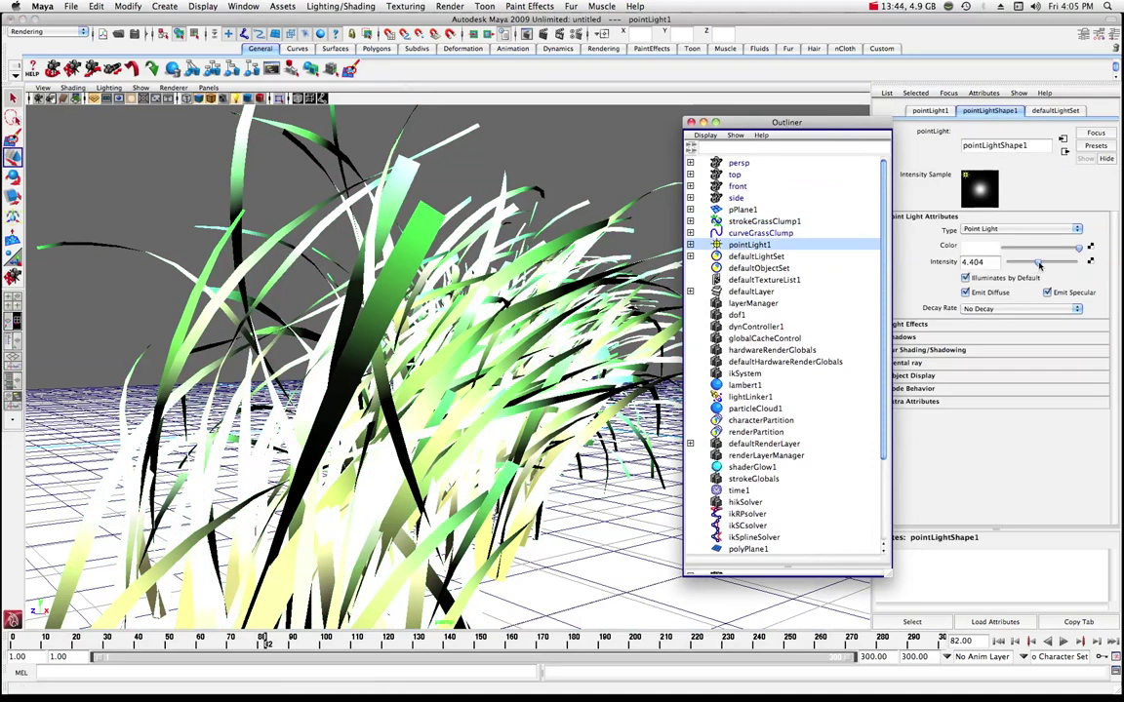
left_click_drag(1040, 265, 1015, 264)
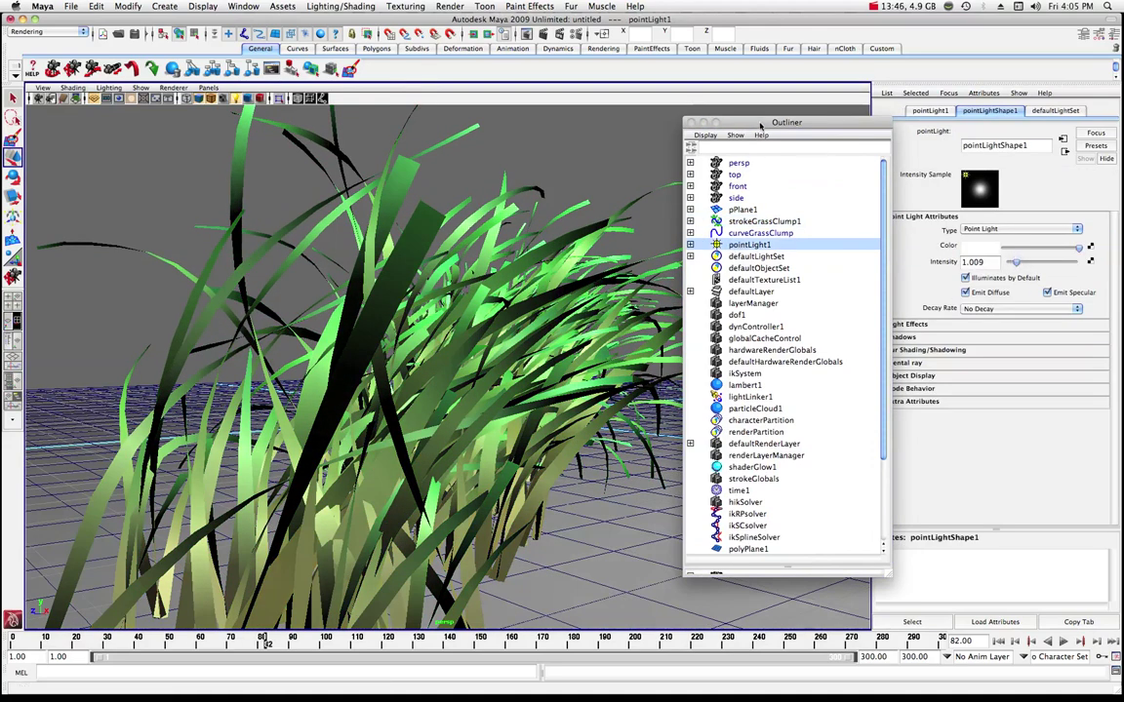
left_click(691, 122)
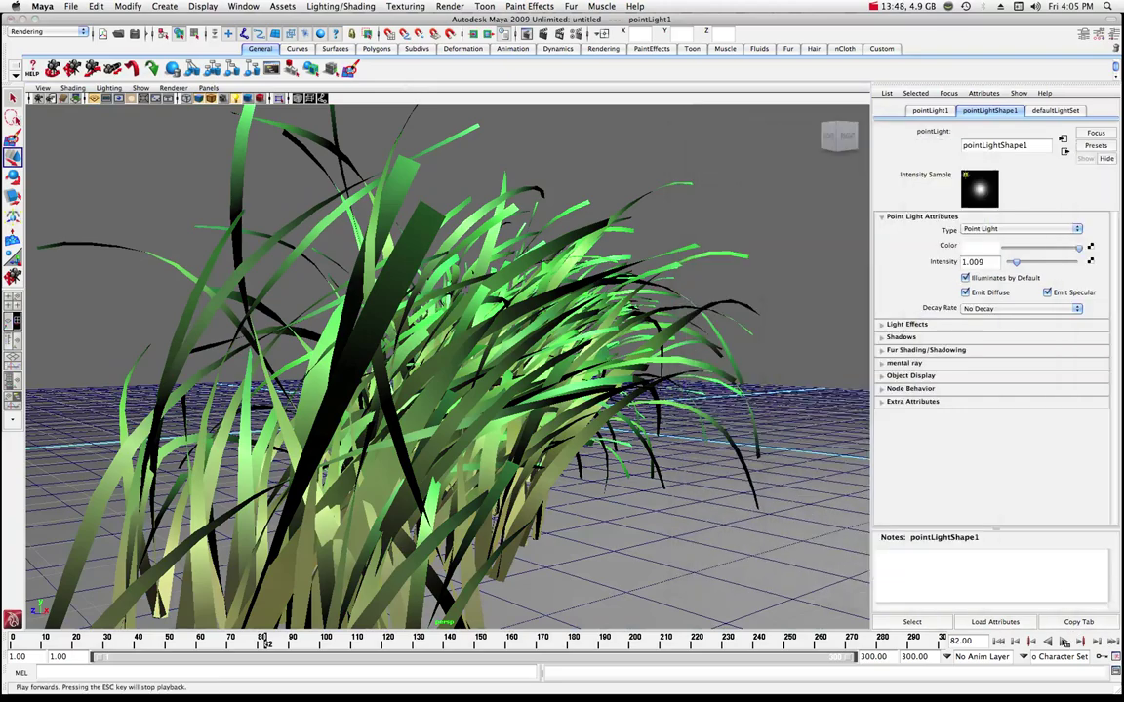
key("alt+v")
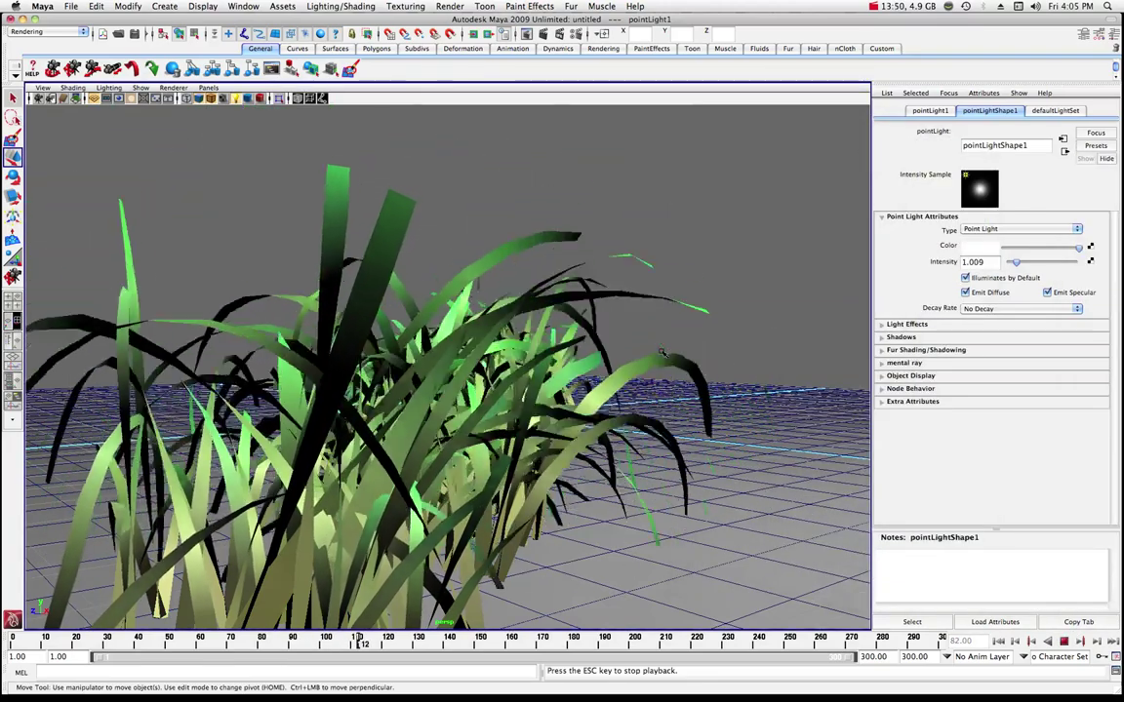